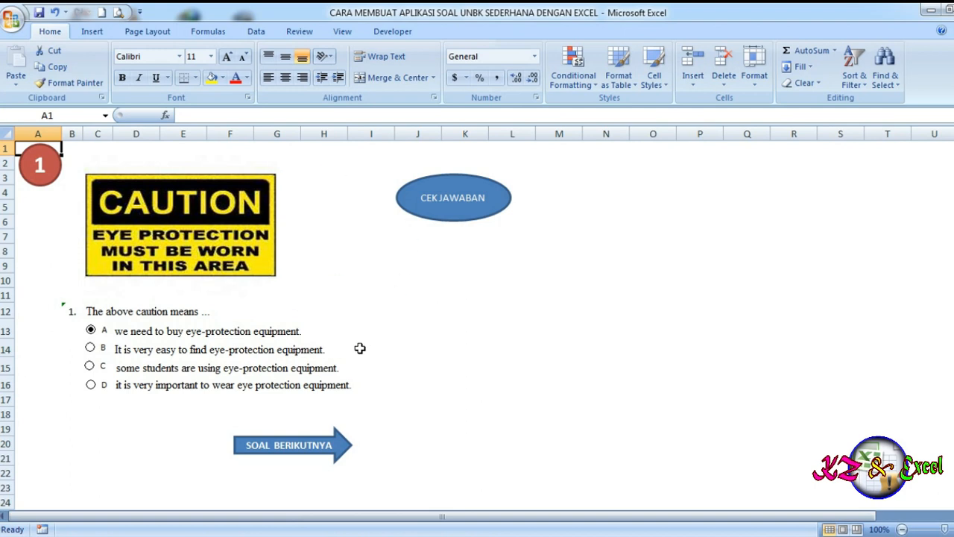
# Page forward through the finished quiz to question 3 with its navigation arrows, and return to question 1
pyautogui.click(317, 451)
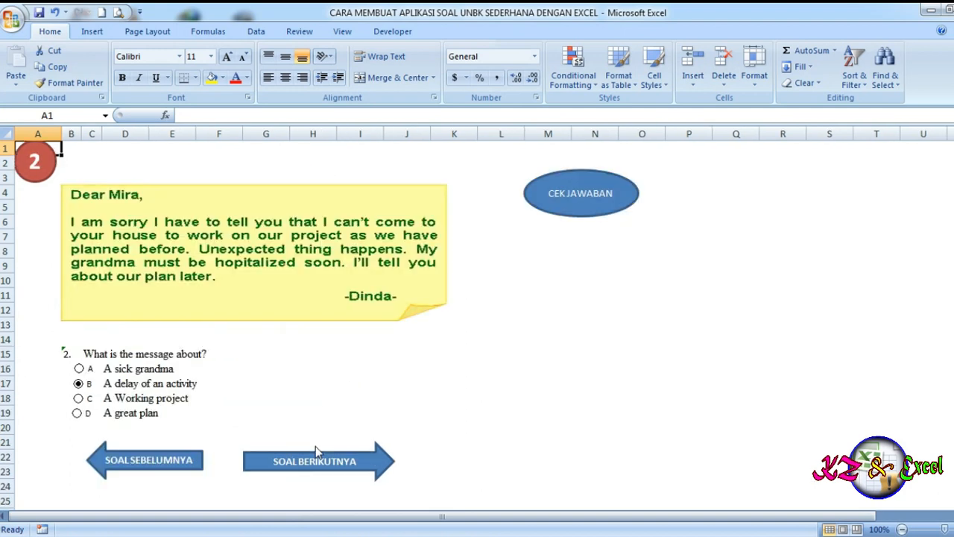
pyautogui.click(282, 458)
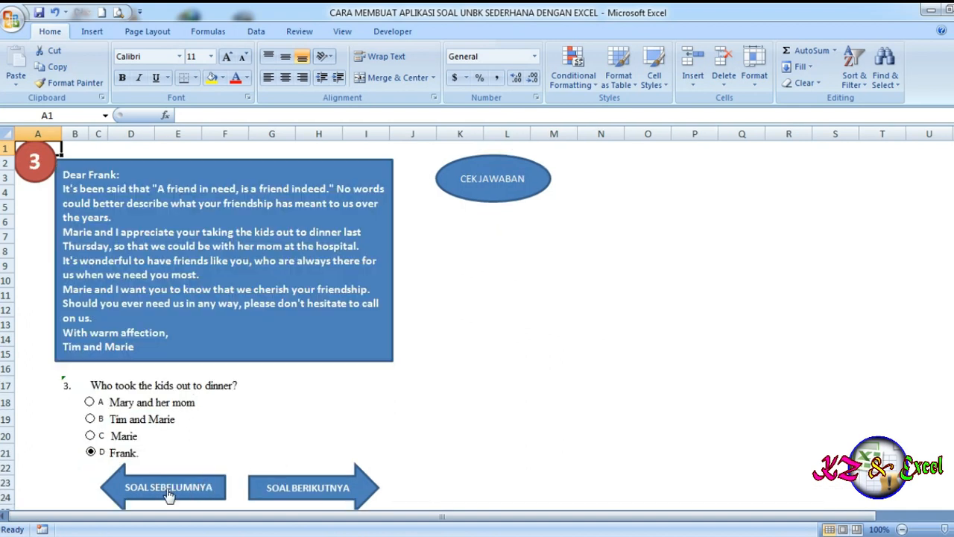
pyautogui.click(167, 490)
pyautogui.click(155, 470)
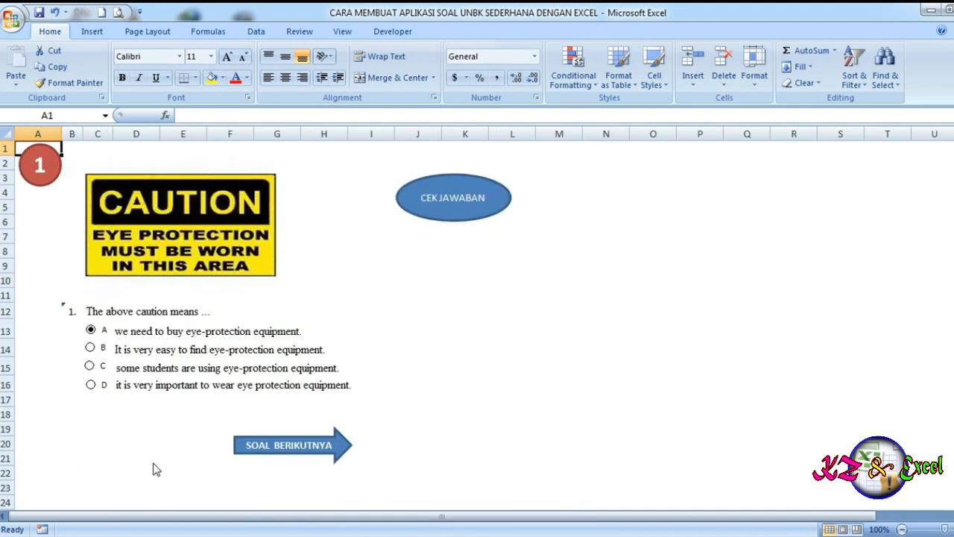
# Try the answer options of question 1, settle on D, and open the answer list followed by the exam result
pyautogui.click(90, 349)
pyautogui.click(89, 366)
pyautogui.click(90, 385)
pyautogui.click(451, 209)
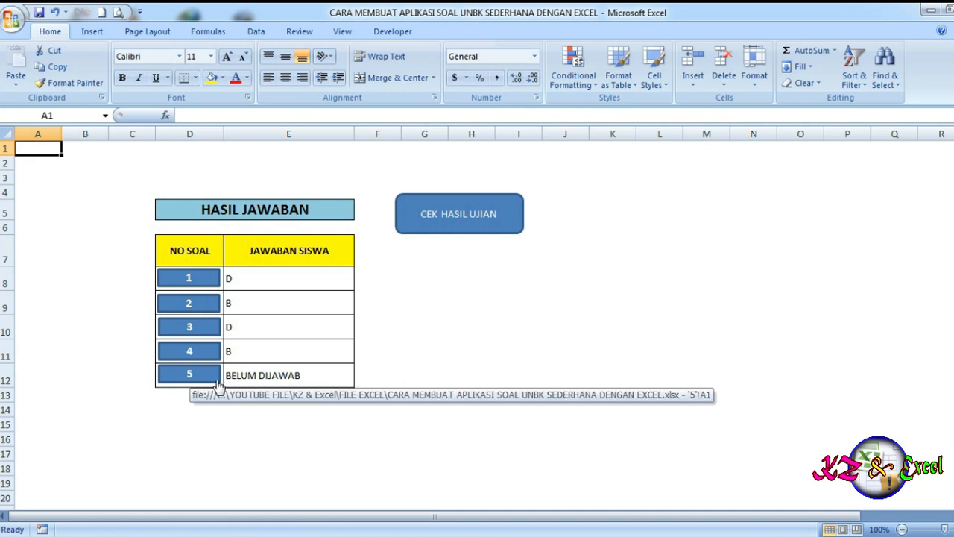
pyautogui.click(450, 224)
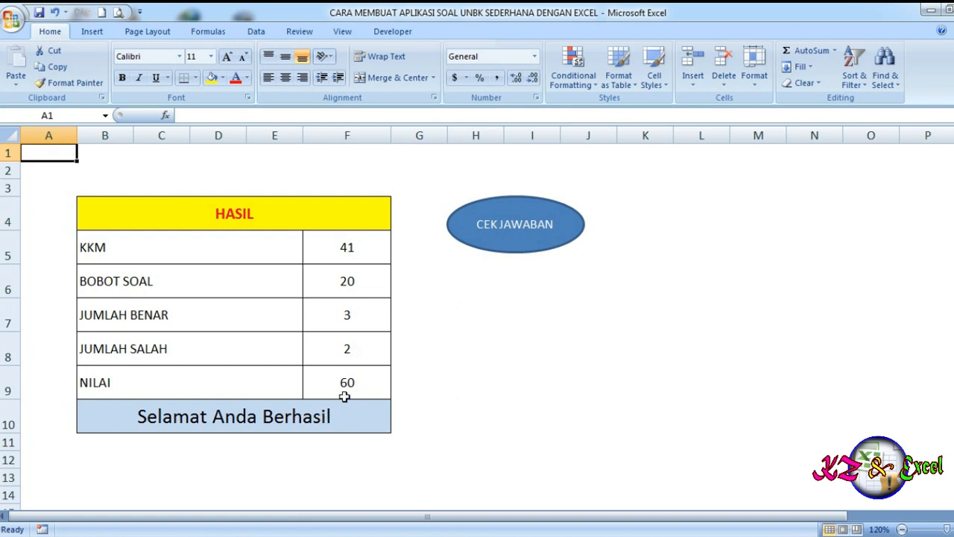
# Set the KKM passing score in the HASIL table to 61
pyautogui.click(348, 247)
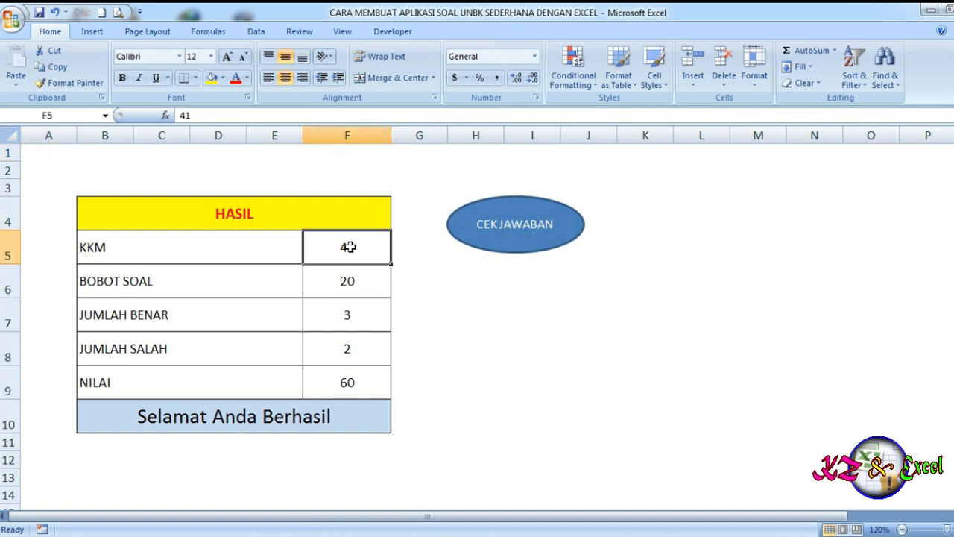
pyautogui.write('61')
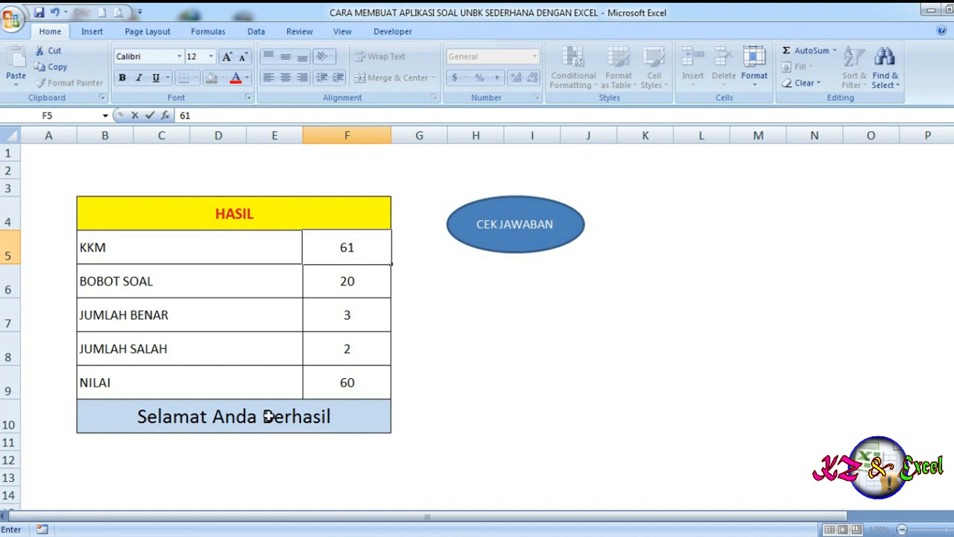
pyautogui.press('Return')
pyautogui.press('Return')
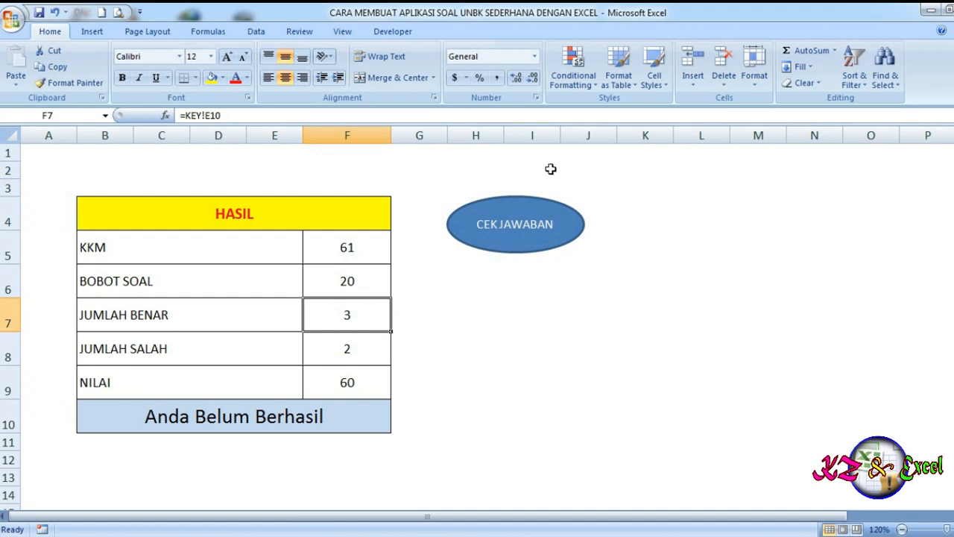
# Minimize the finished quiz workbook and switch to the TUTORIAL UNBK workbook
pyautogui.click(929, 13)
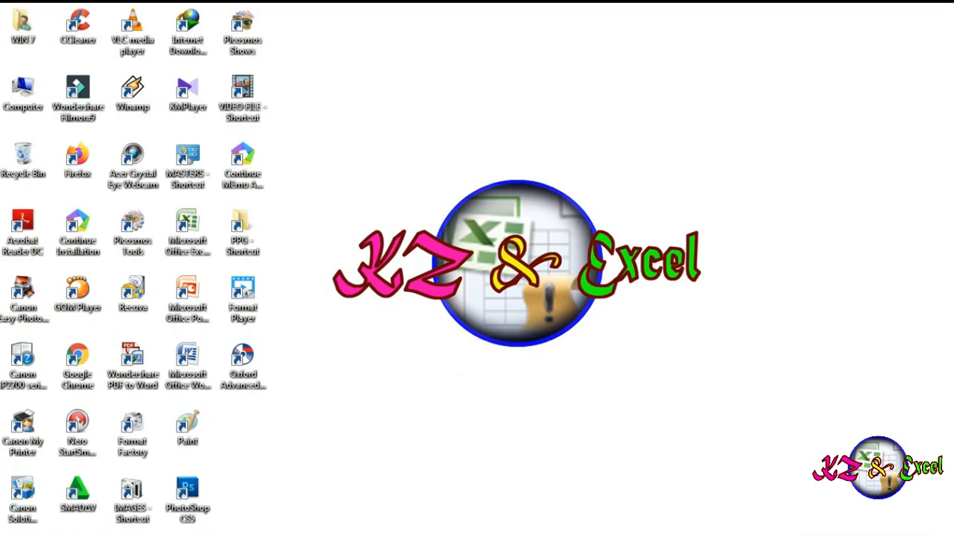
pyautogui.moveTo(380, 536)
pyautogui.click(354, 501)
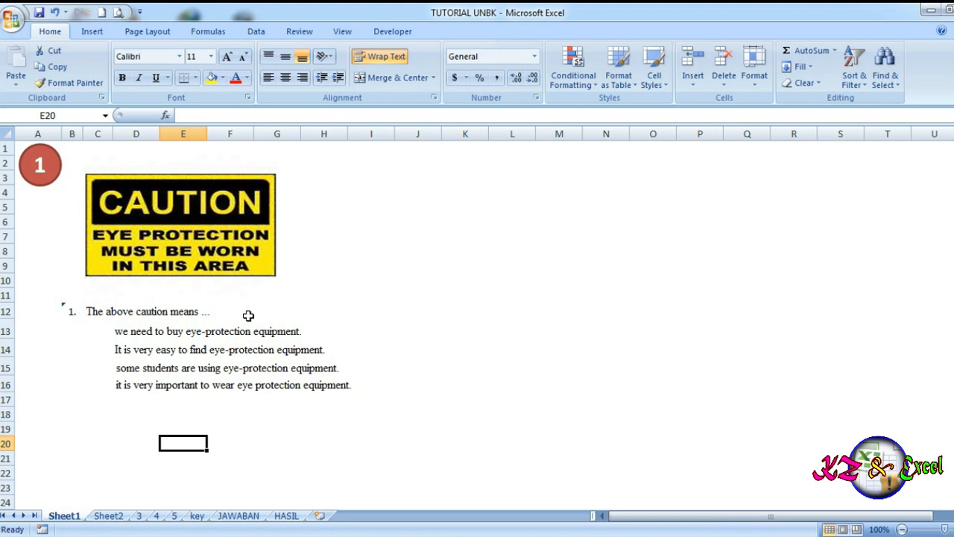
# Look through the question sheets Sheet2, 3 and 4
pyautogui.click(105, 516)
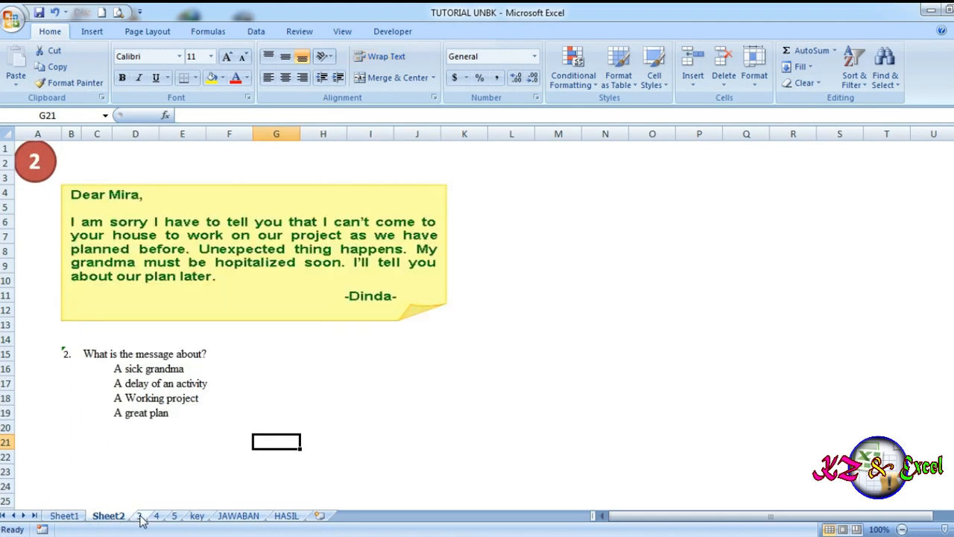
pyautogui.click(140, 516)
pyautogui.click(157, 516)
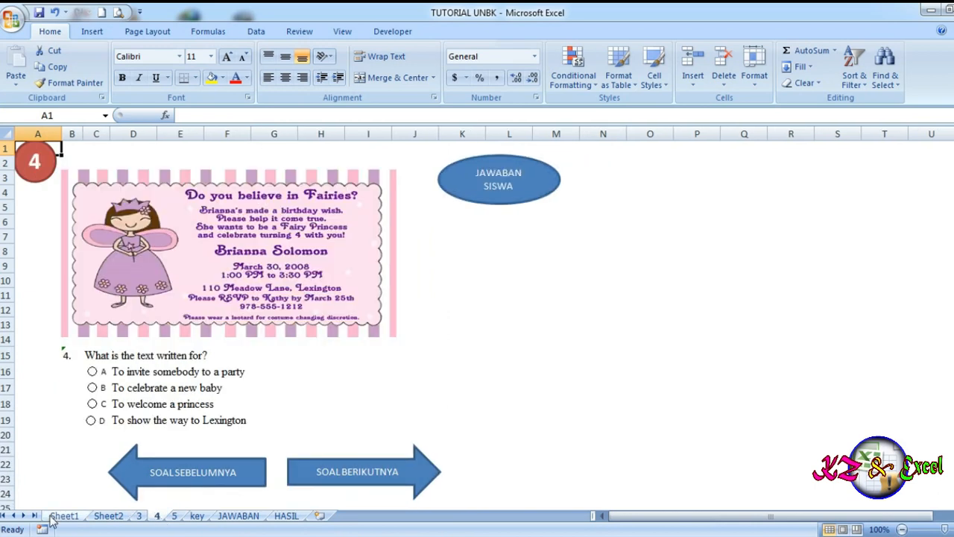
# Rename Sheet1 as 1 and Sheet2 as 2
pyautogui.click(52, 516)
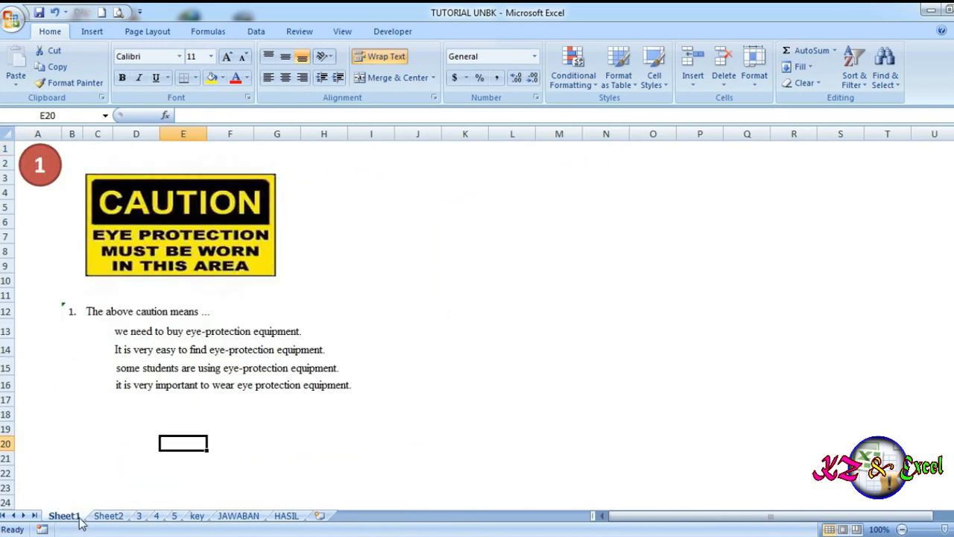
pyautogui.doubleClick(66, 517)
pyautogui.write('1')
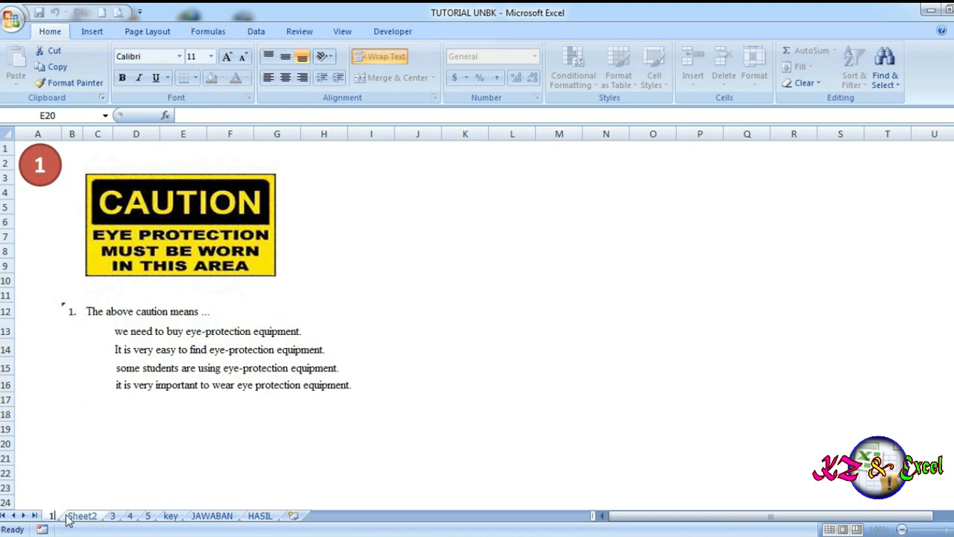
pyautogui.click(82, 517)
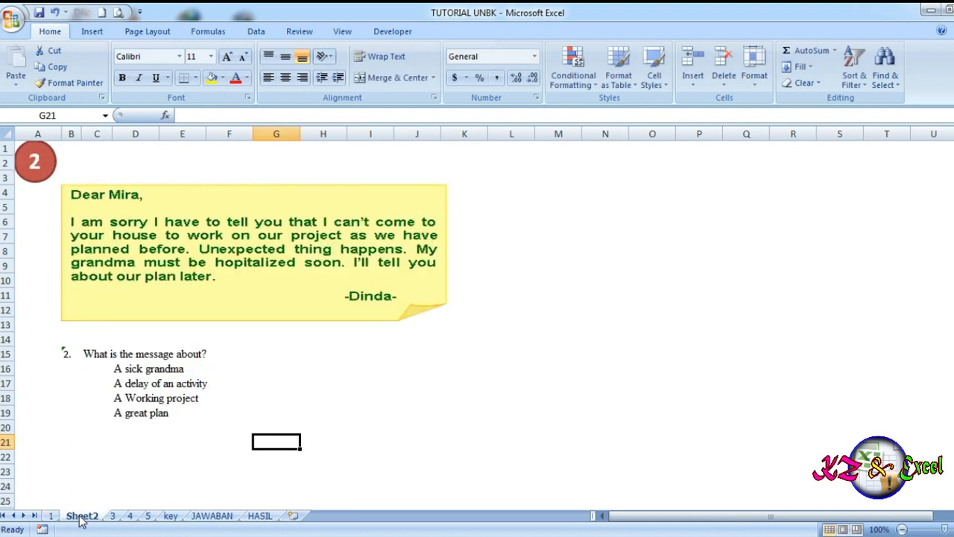
pyautogui.doubleClick(82, 517)
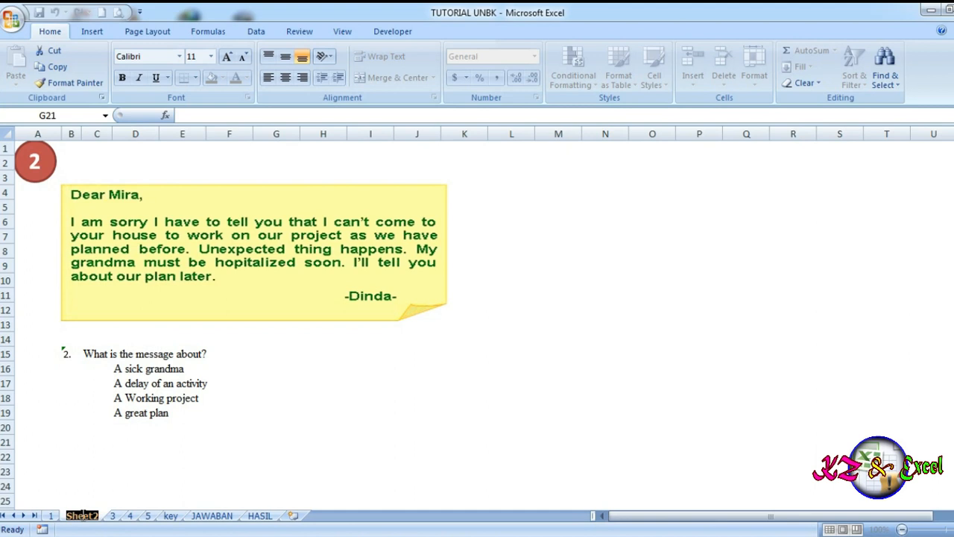
pyautogui.write('2')
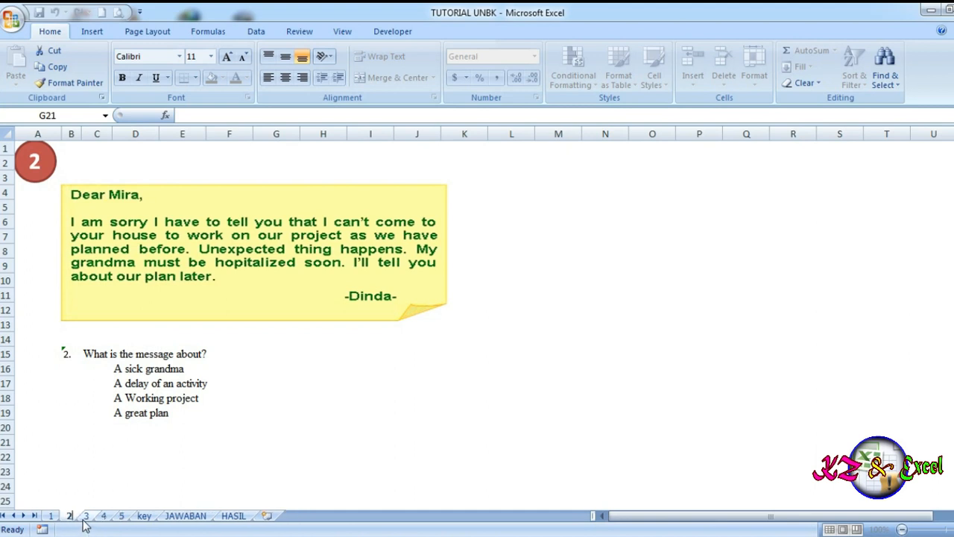
# Review the empty tables on the key, JAWABAN and HASIL sheets, including the merged row below NILAI
pyautogui.click(144, 516)
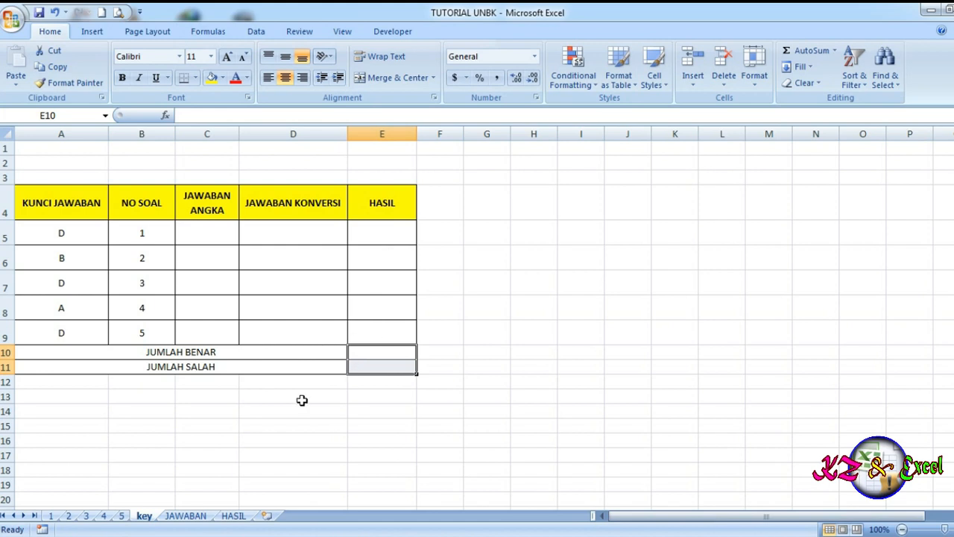
pyautogui.click(188, 515)
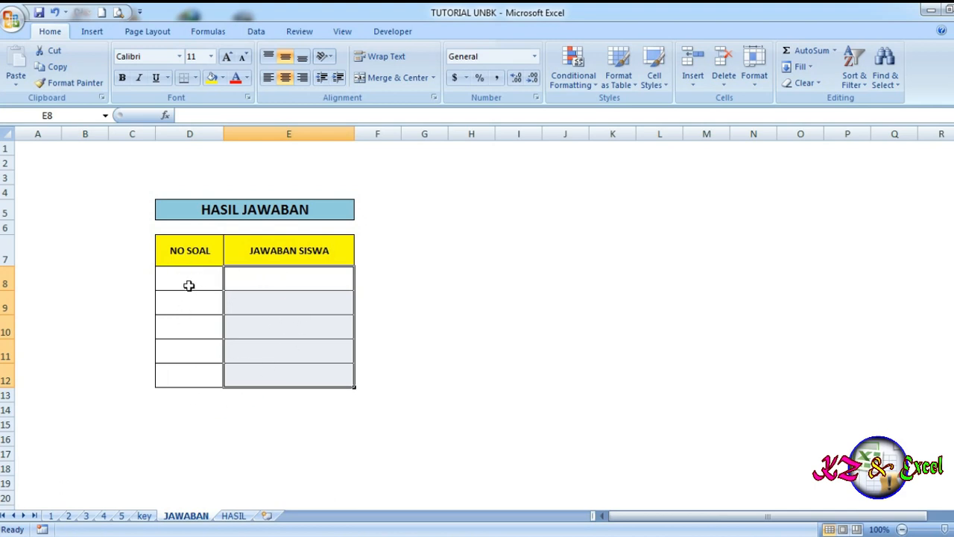
pyautogui.click(234, 519)
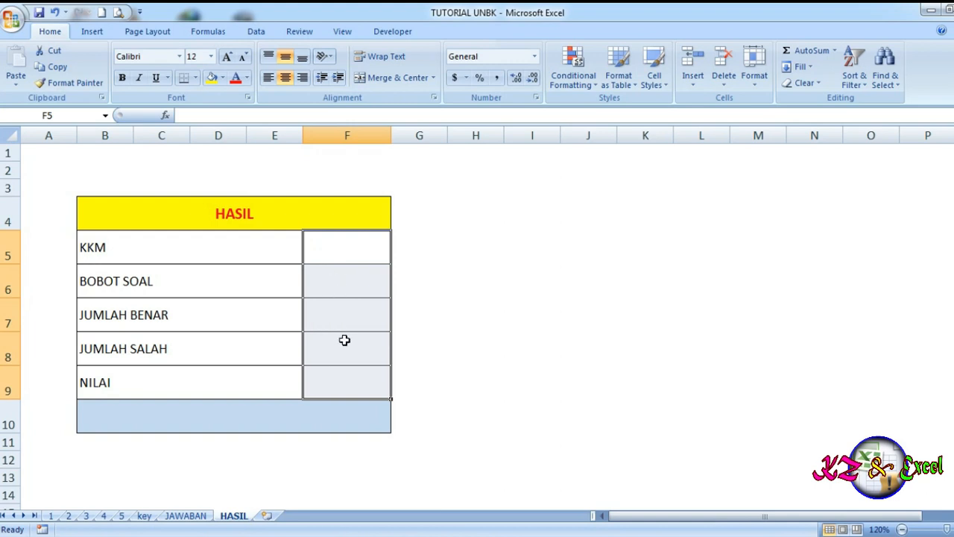
pyautogui.click(284, 419)
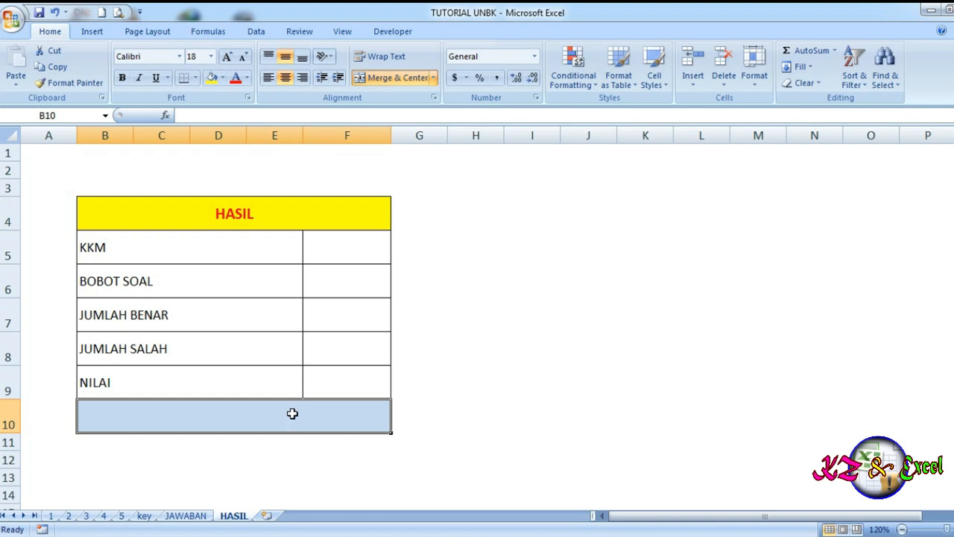
# Draw a right block arrow about 1.72" wide and 0.69" high below the answer options on sheet 1
pyautogui.click(52, 515)
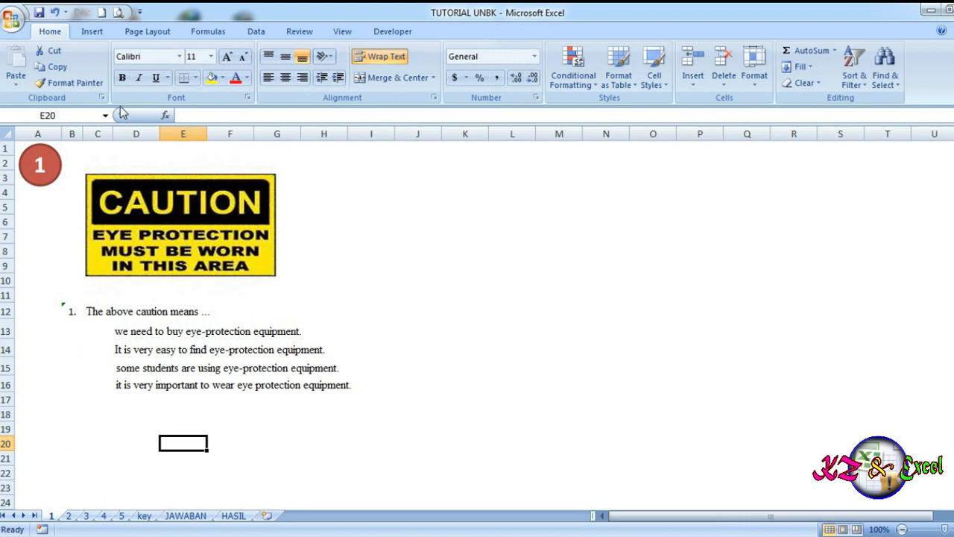
pyautogui.click(94, 33)
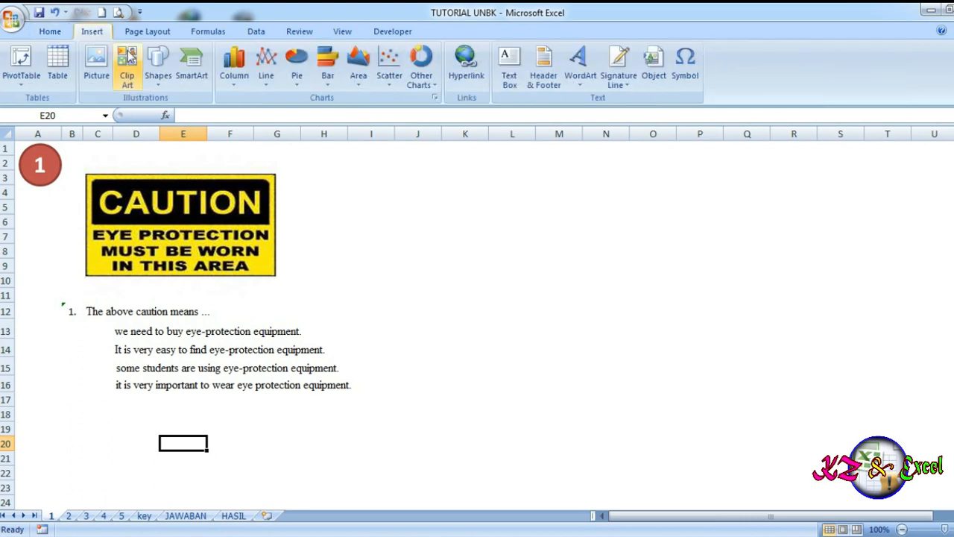
pyautogui.click(164, 78)
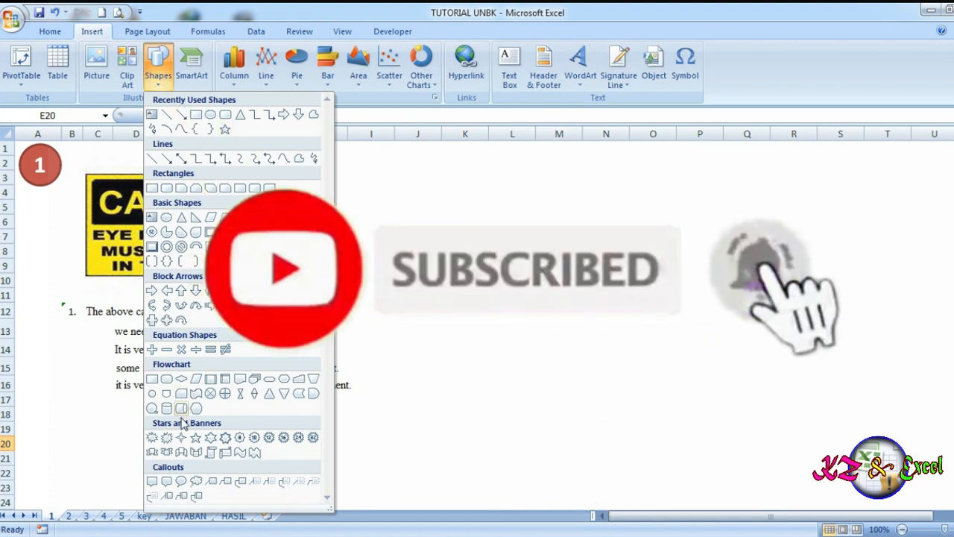
pyautogui.click(152, 291)
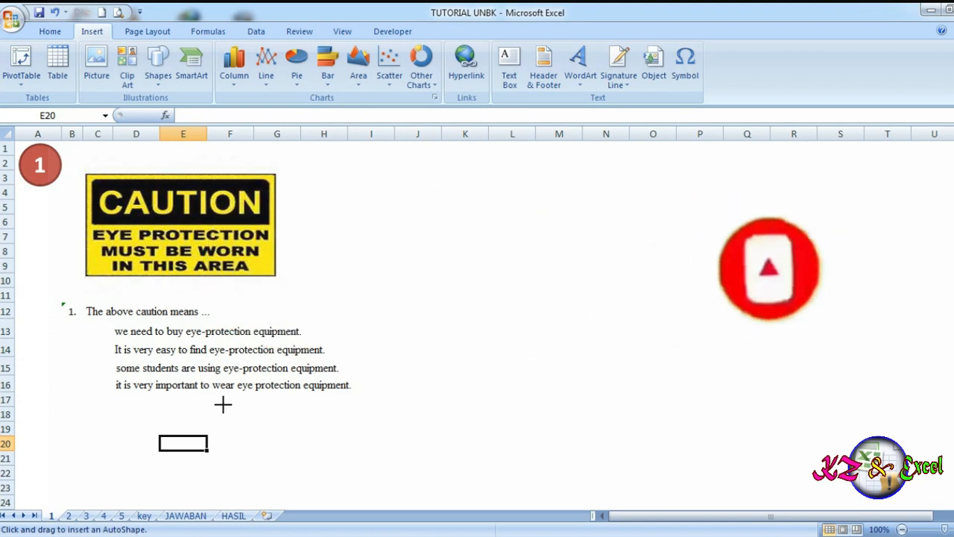
pyautogui.moveTo(222, 402)
pyautogui.mouseDown()
pyautogui.moveTo(360, 445)
pyautogui.moveTo(349, 430)
pyautogui.moveTo(346, 453)
pyautogui.mouseUp()
# Label the right arrow on sheet 1 with the text SOAL BERIKUTNYA
pyautogui.rightClick(266, 430)
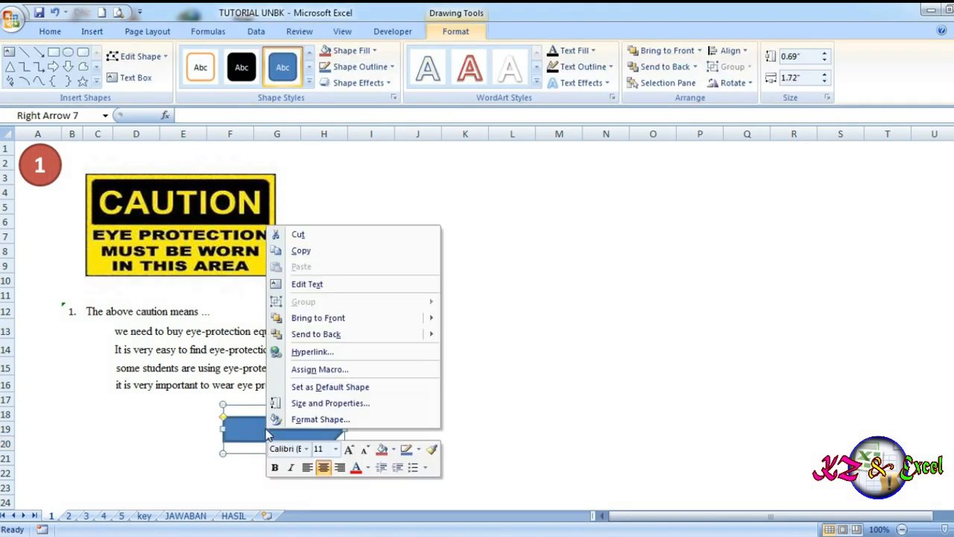
pyautogui.click(325, 286)
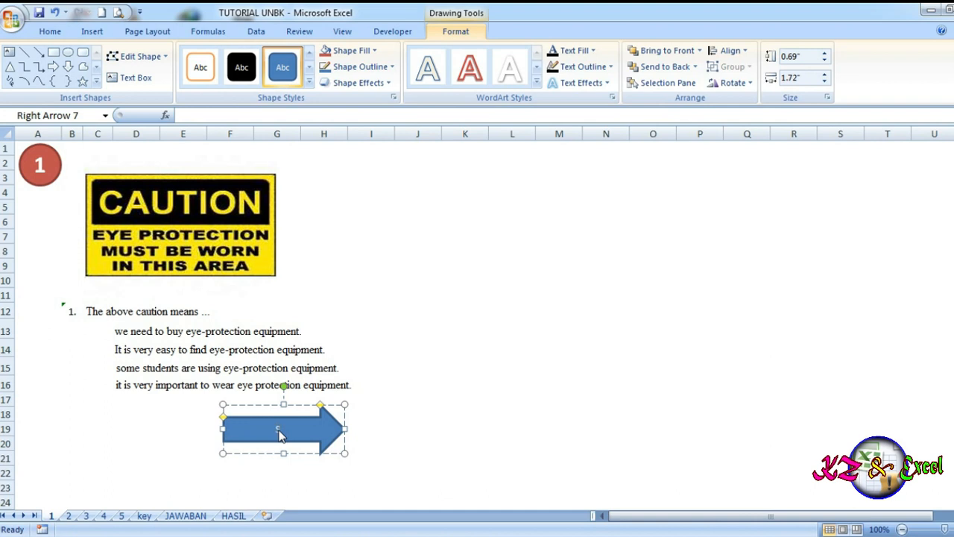
pyautogui.write('SOAL BERIKUTNYA')
pyautogui.click(372, 445)
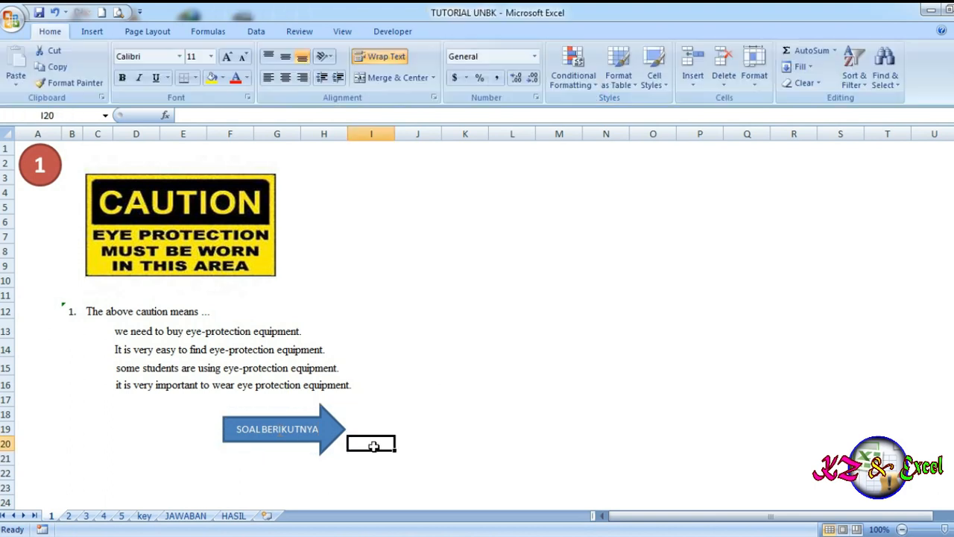
# Hyperlink the SOAL BERIKUTNYA arrow on sheet 1 to cell A1 of sheet 2 in the TUTORIAL UNBK file and follow the link
pyautogui.rightClick(326, 437)
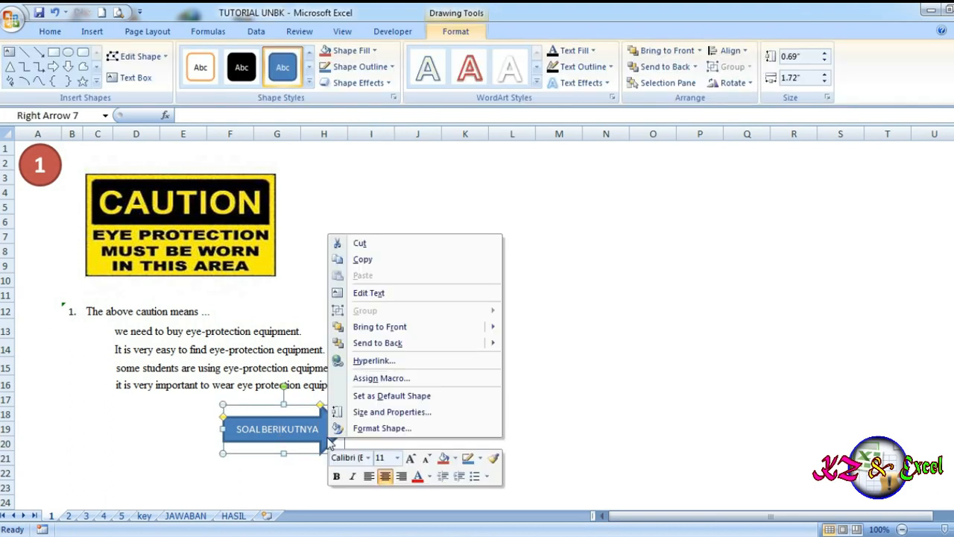
pyautogui.click(373, 361)
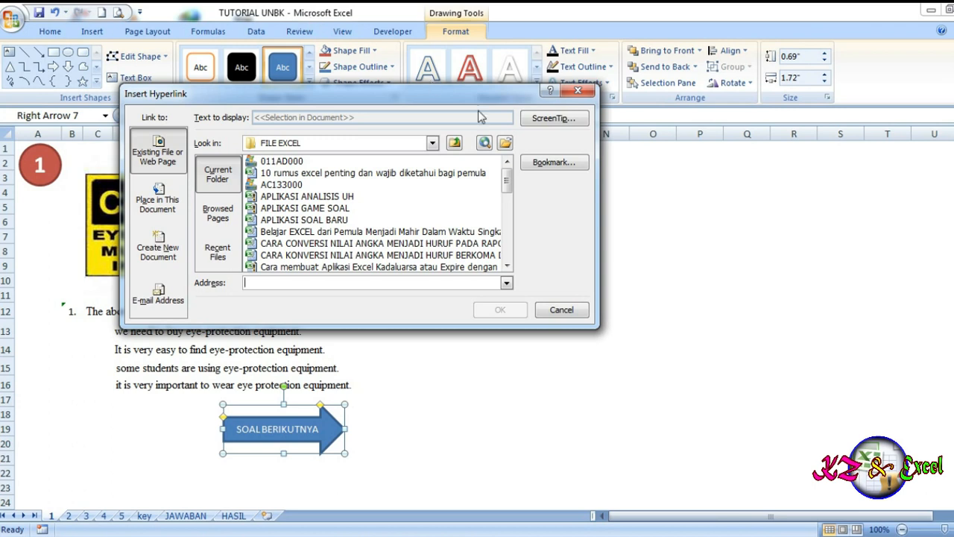
pyautogui.moveTo(507, 188); pyautogui.dragTo(510, 253)
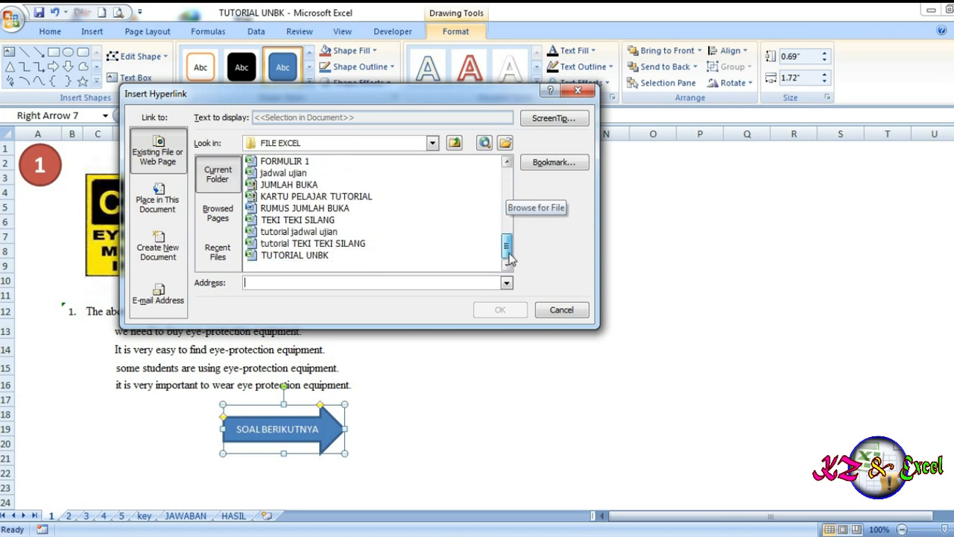
pyautogui.click(289, 258)
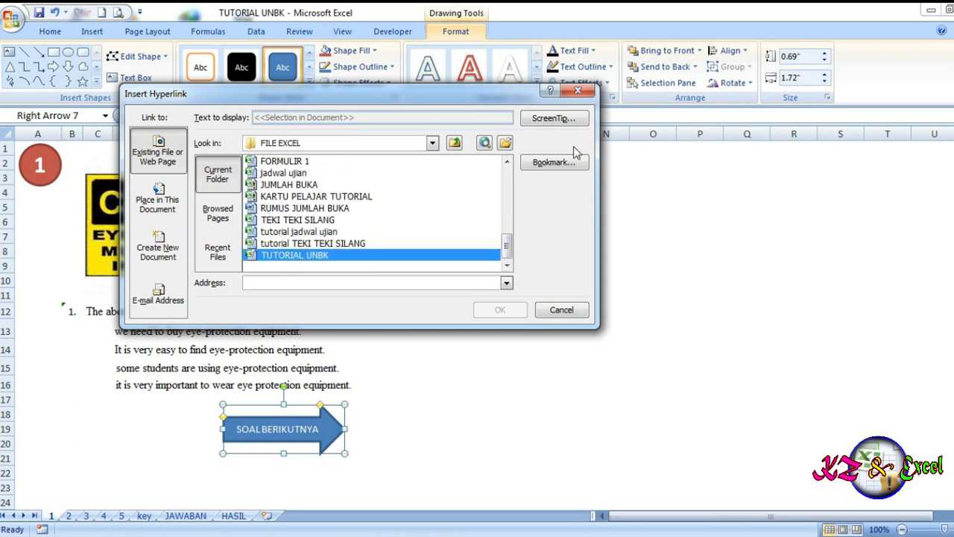
pyautogui.click(544, 163)
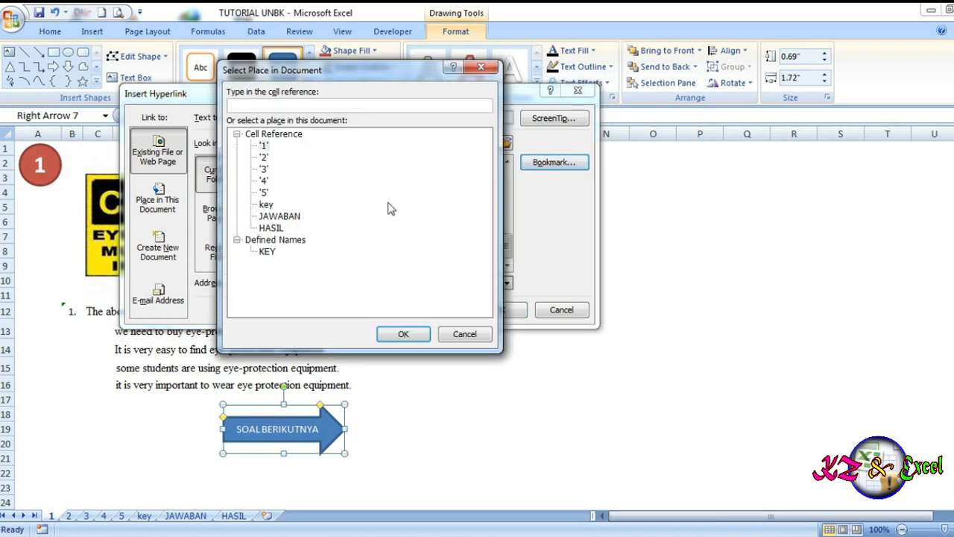
pyautogui.click(263, 157)
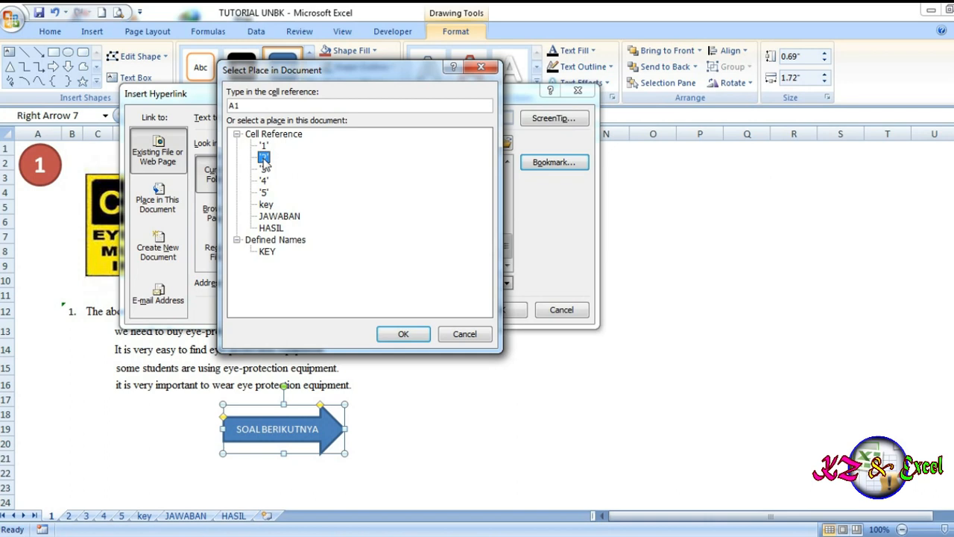
pyautogui.click(403, 332)
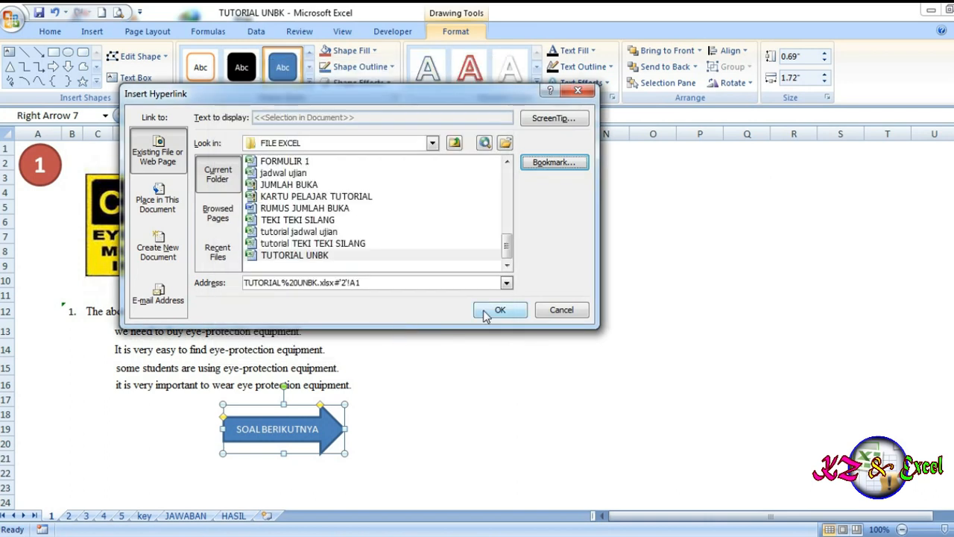
pyautogui.click(497, 310)
pyautogui.click(403, 383)
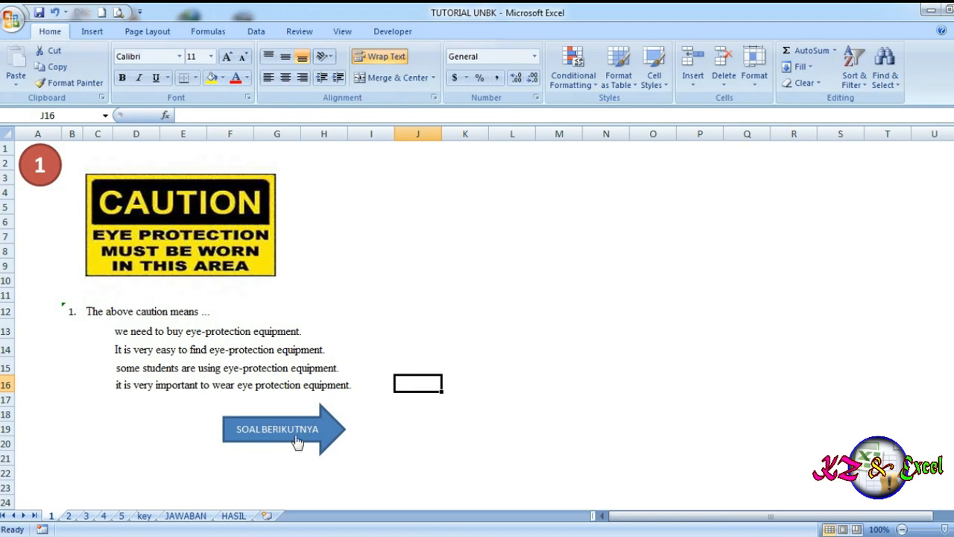
pyautogui.click(297, 440)
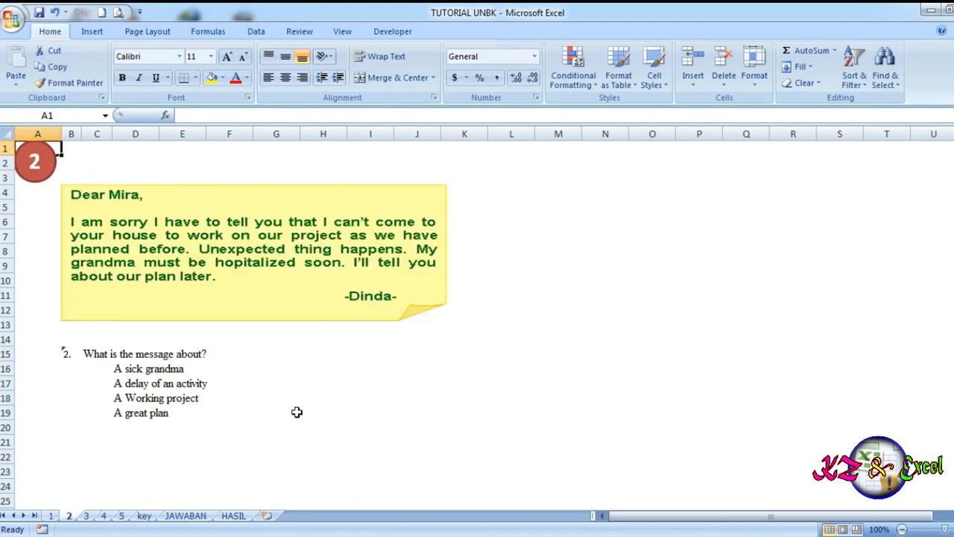
# Draw a left block arrow about 1.73" wide and 0.64" high below the answer options on sheet 2
pyautogui.click(92, 32)
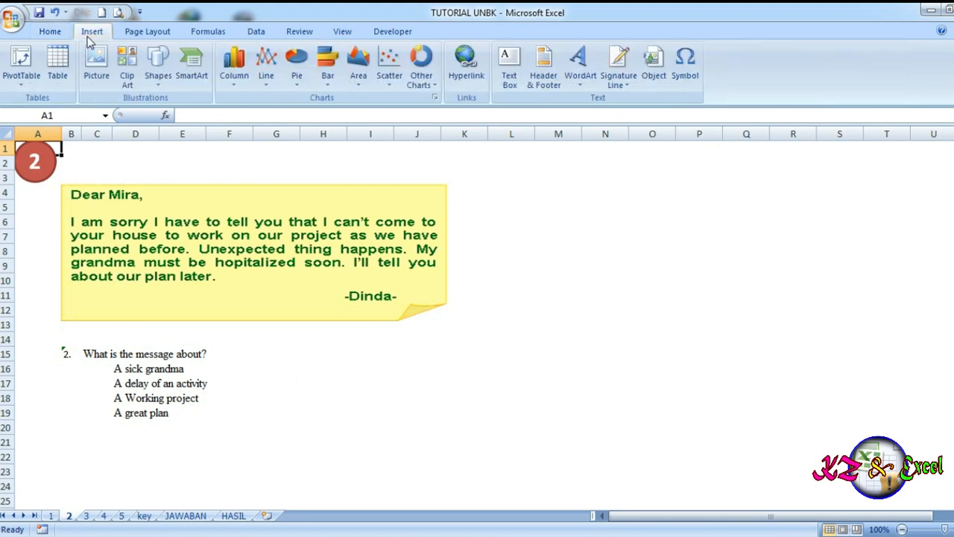
pyautogui.click(159, 64)
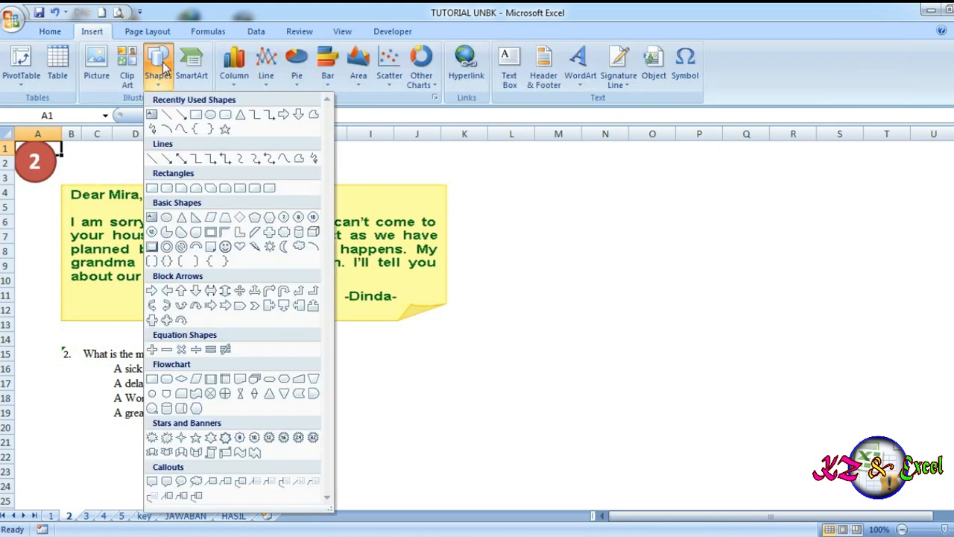
pyautogui.click(166, 290)
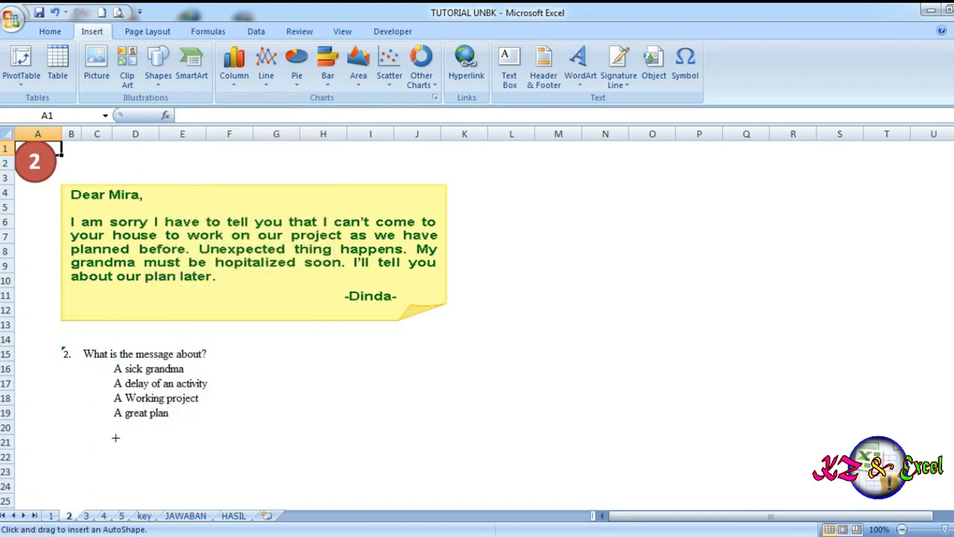
pyautogui.moveTo(113, 437)
pyautogui.mouseDown()
pyautogui.moveTo(136, 472)
pyautogui.moveTo(231, 469)
pyautogui.moveTo(234, 481)
pyautogui.mouseUp()
# Label the left arrow on sheet 2 with the text SOAL SEBELUMNYA
pyautogui.rightClick(186, 459)
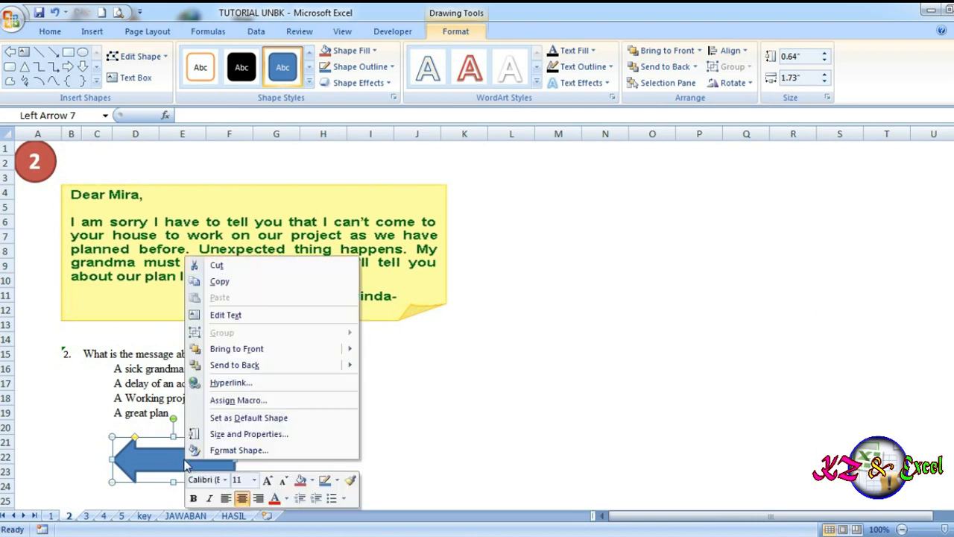
pyautogui.click(248, 317)
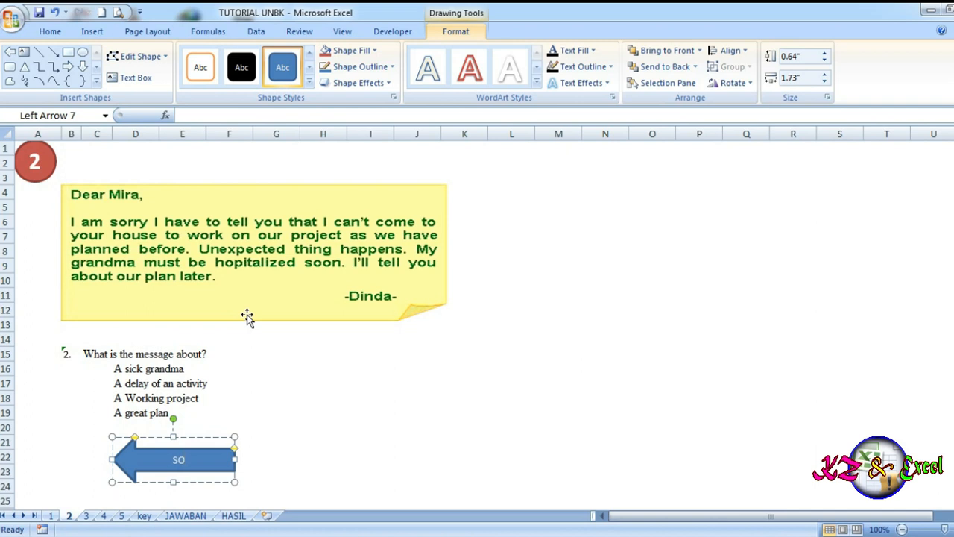
pyautogui.write('SOAL SEBELUMNYA')
pyautogui.click(355, 408)
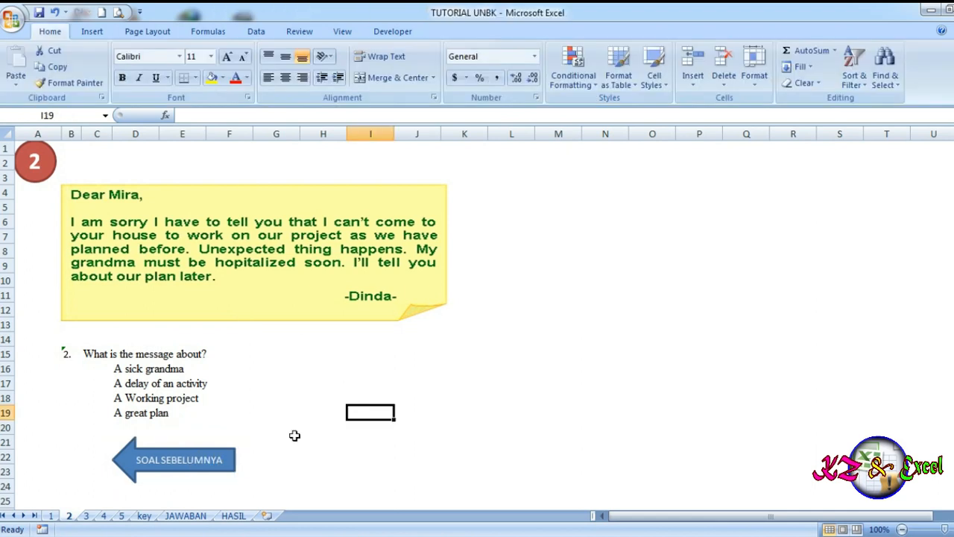
# Hyperlink the SOAL SEBELUMNYA arrow to cell A1 of sheet 1 in this document and test the arrows in both directions
pyautogui.rightClick(227, 460)
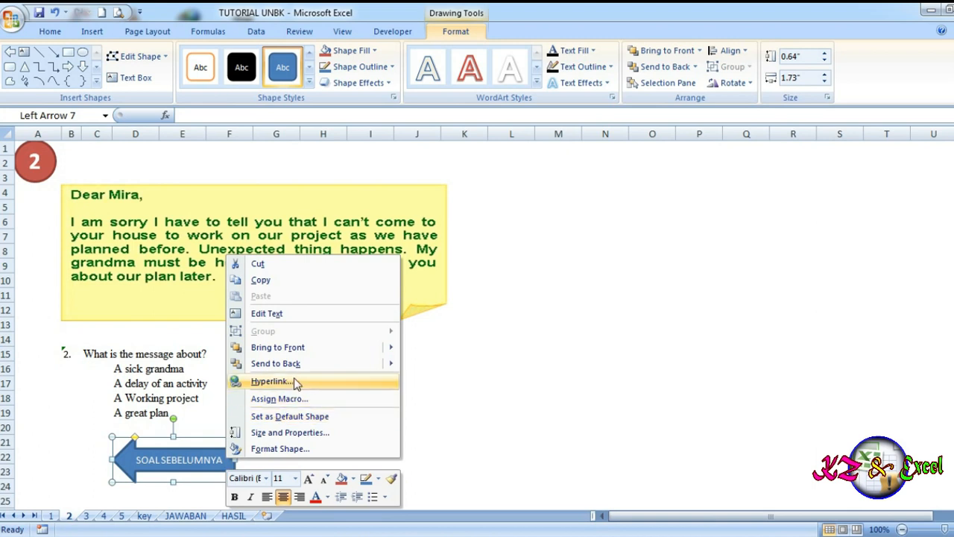
pyautogui.click(296, 383)
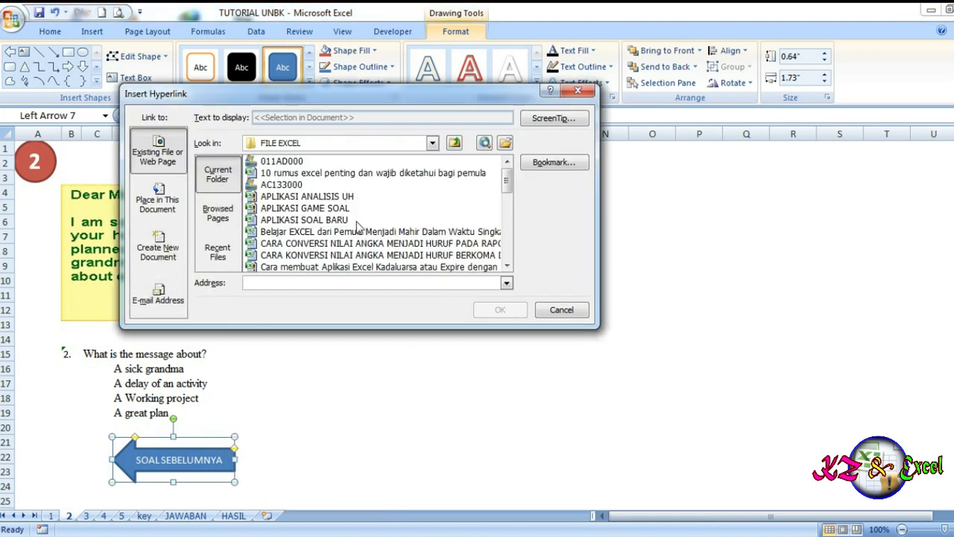
pyautogui.click(169, 208)
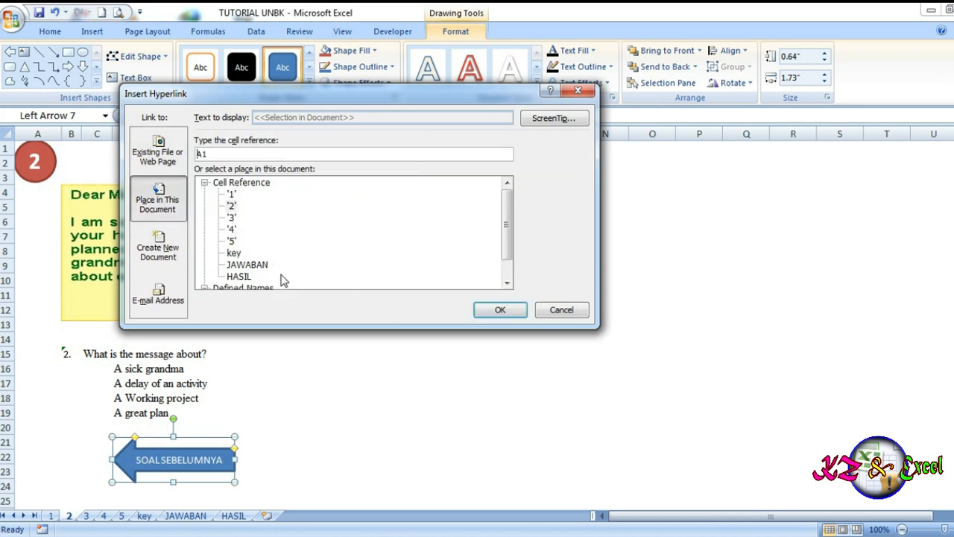
pyautogui.click(232, 193)
pyautogui.click(490, 310)
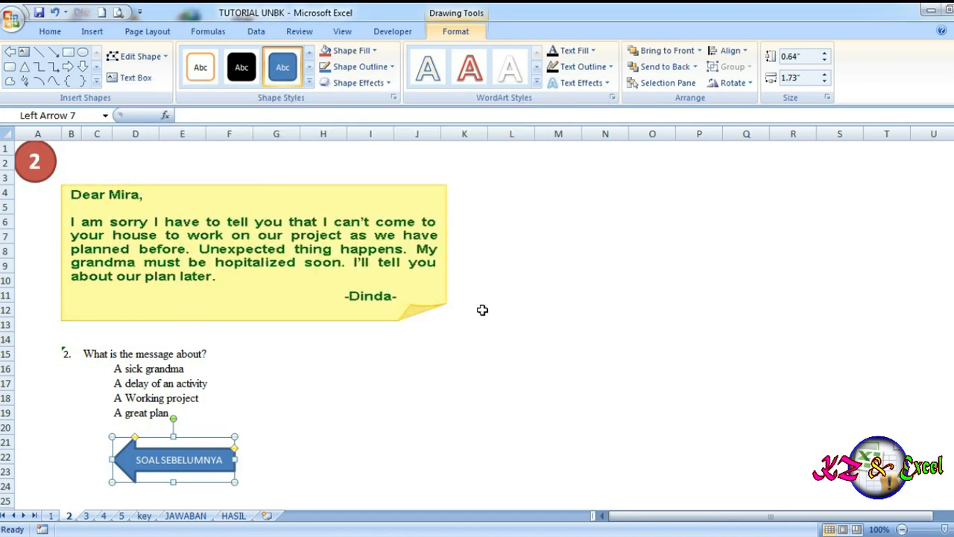
pyautogui.click(319, 423)
pyautogui.click(173, 468)
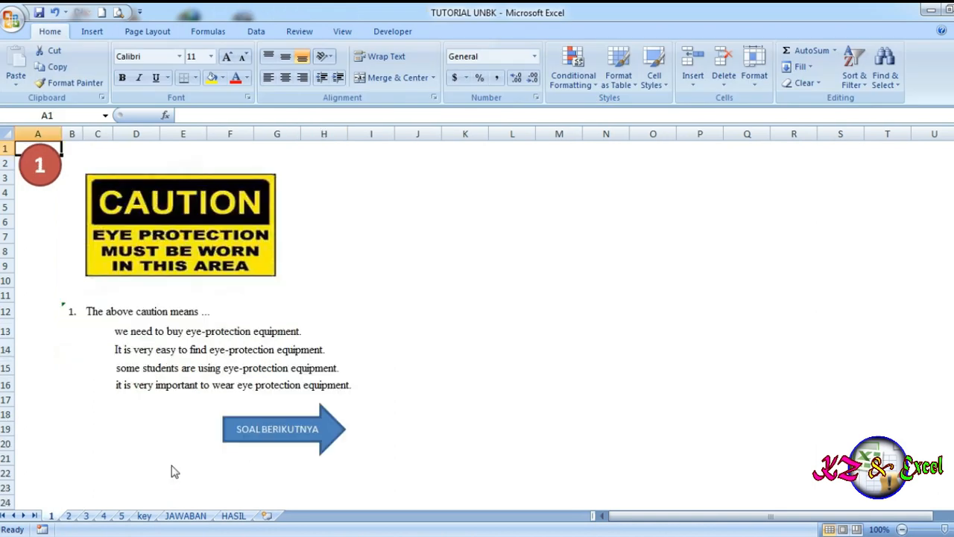
pyautogui.click(278, 447)
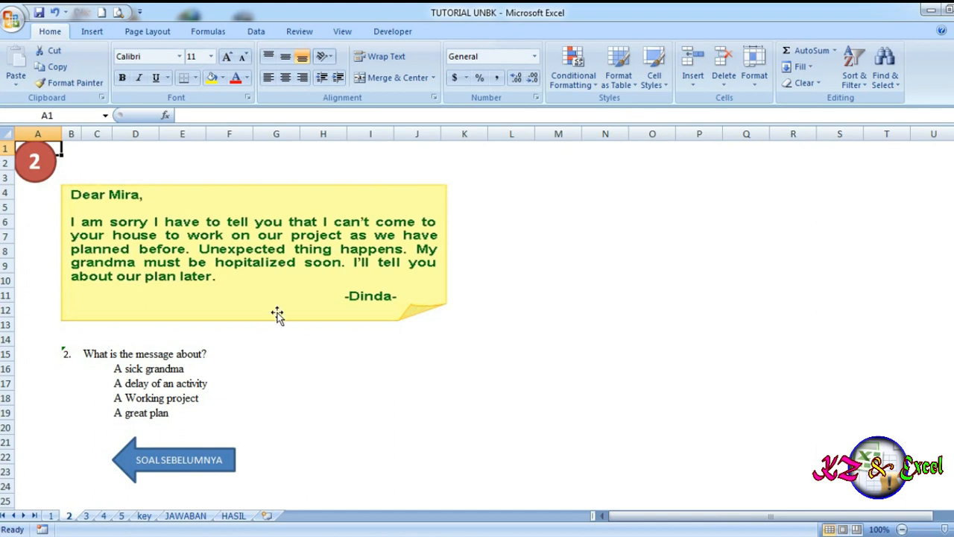
# Draw a right block arrow about 1.89" wide and 0.62" high on sheet 2, level with the SOAL SEBELUMNYA arrow
pyautogui.click(93, 32)
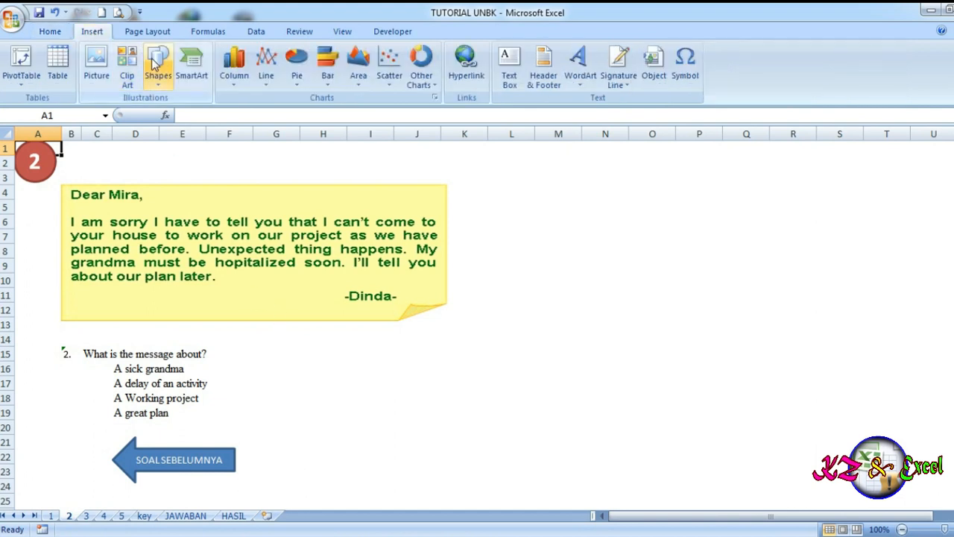
pyautogui.click(157, 66)
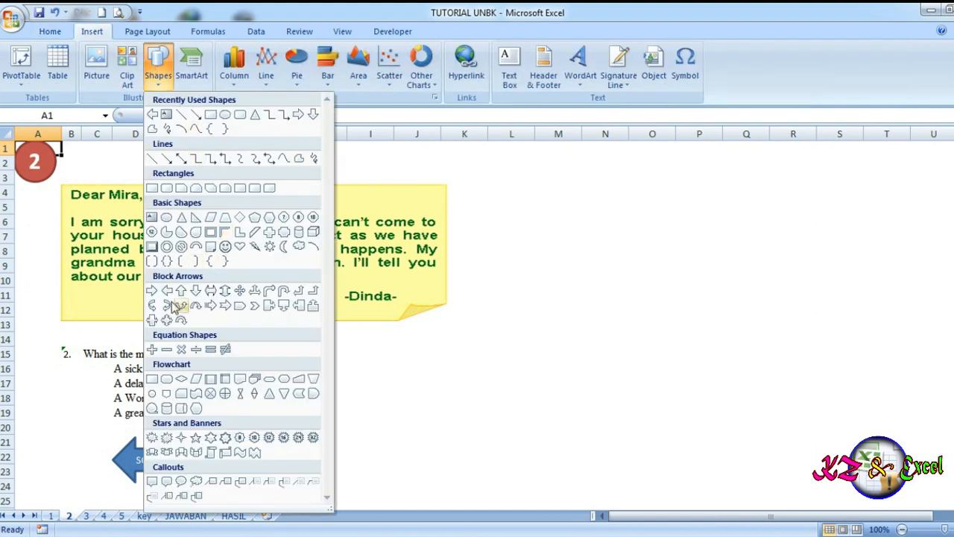
pyautogui.click(151, 290)
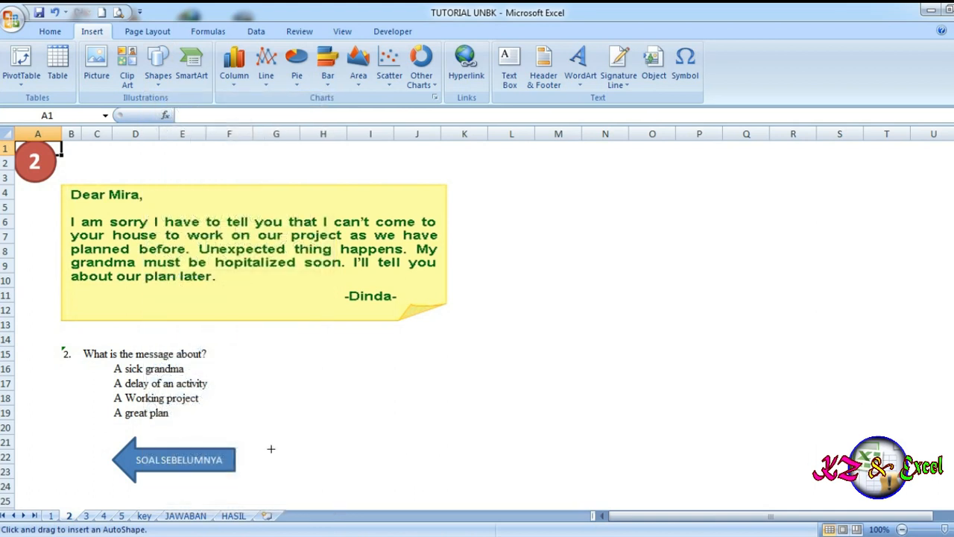
pyautogui.moveTo(271, 448)
pyautogui.mouseDown()
pyautogui.moveTo(454, 475)
pyautogui.moveTo(405, 492)
pyautogui.mouseUp()
pyautogui.moveTo(362, 469); pyautogui.dragTo(352, 456)
# Label the right arrow on sheet 2 with the text SOAL BERIKUTNYA
pyautogui.rightClick(336, 462)
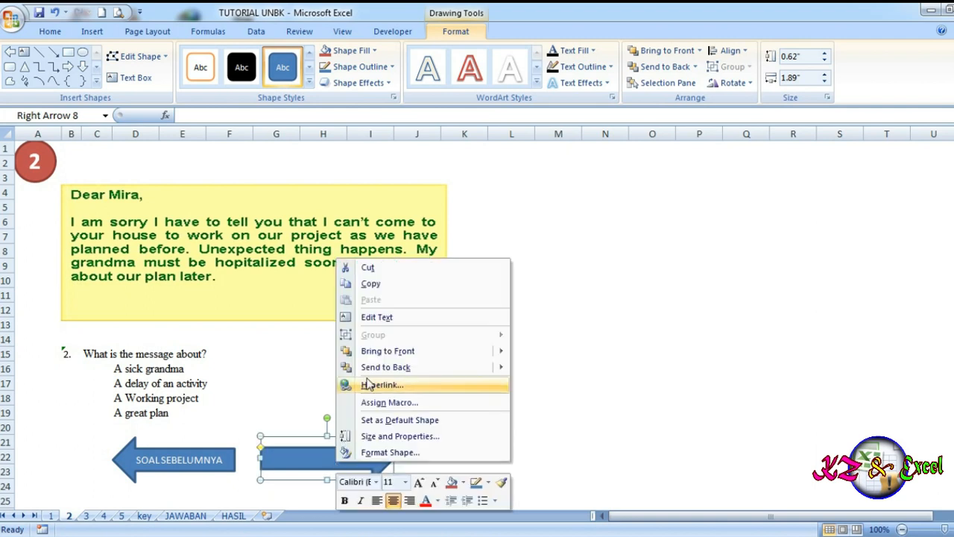
pyautogui.click(381, 318)
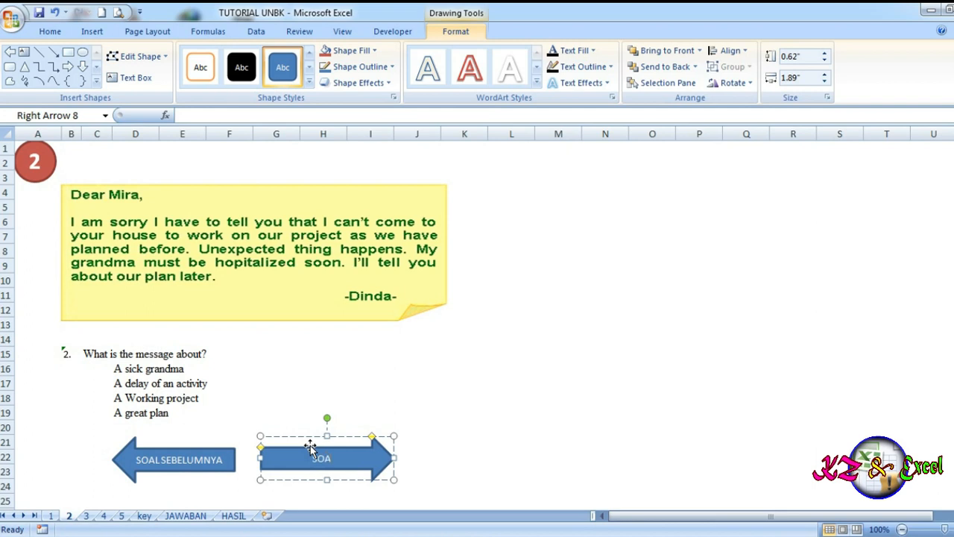
pyautogui.write('SOAL BERIKUTNYA')
pyautogui.click(457, 411)
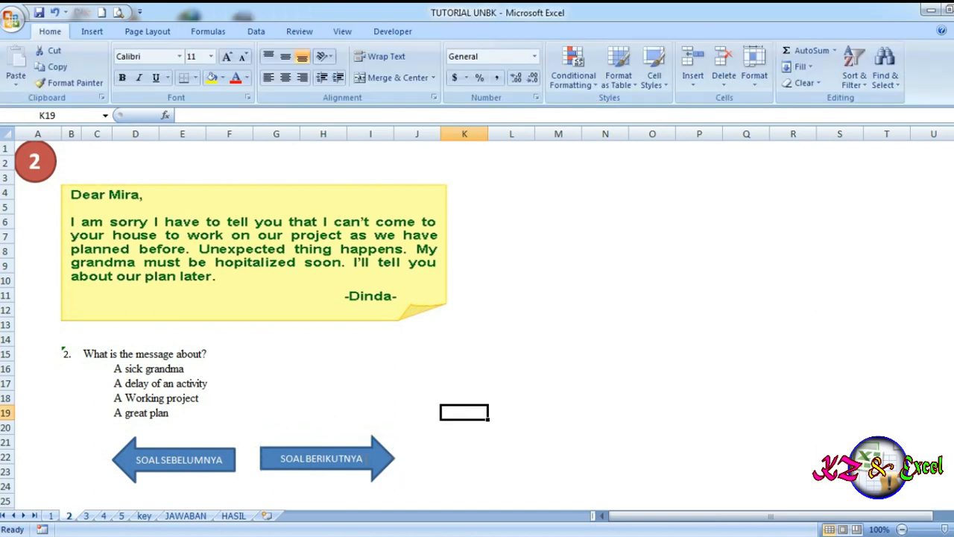
# Hyperlink the SOAL BERIKUTNYA arrow on sheet 2 to cell A1 of sheet 3 in this document
pyautogui.click(366, 464)
pyautogui.rightClick(378, 468)
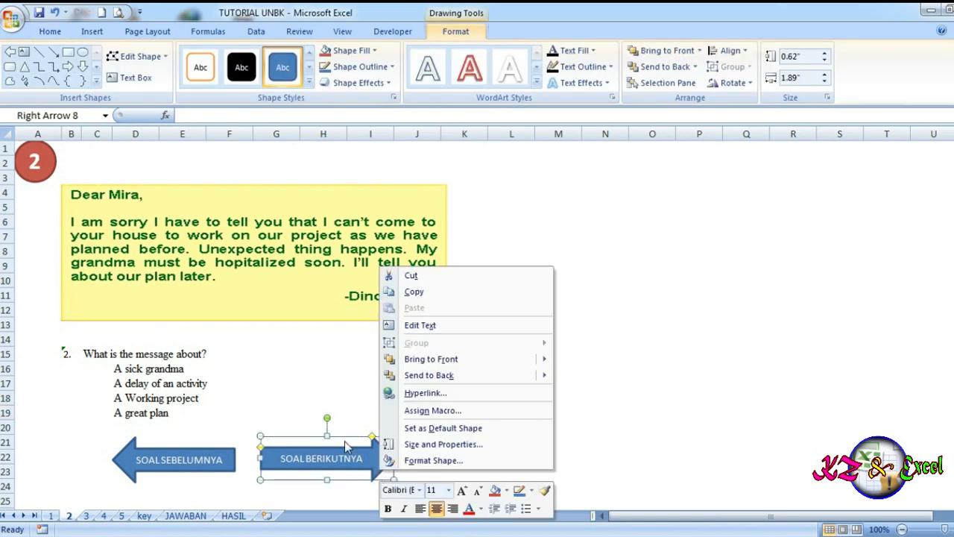
pyautogui.click(428, 393)
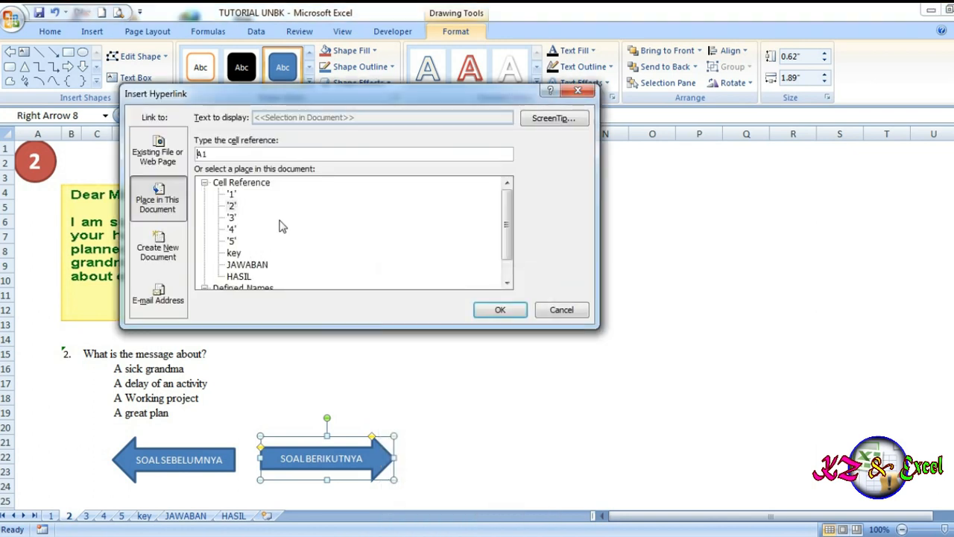
pyautogui.click(231, 218)
pyautogui.click(481, 309)
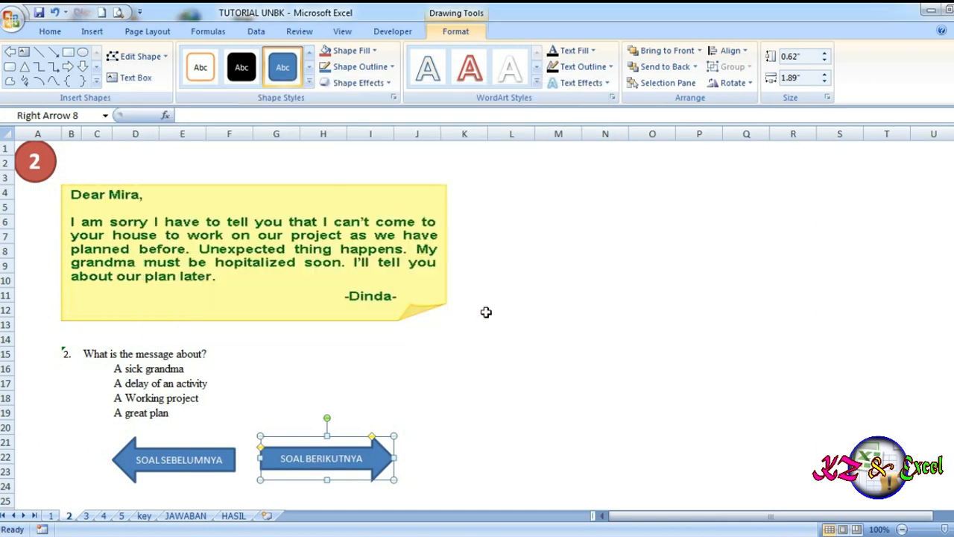
pyautogui.click(344, 366)
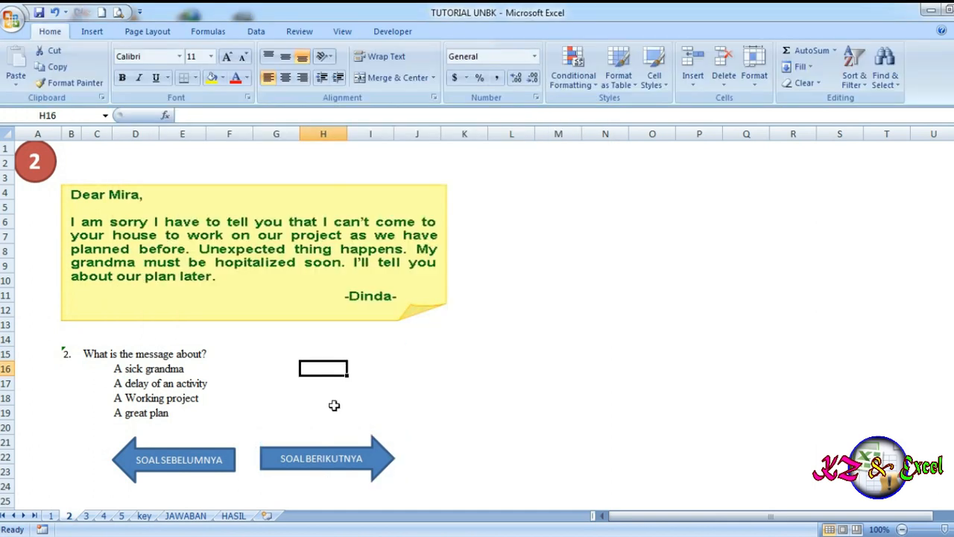
# Test the navigation arrows between sheets 1, 2 and 3, finishing on sheet 1 with cell I4 selected
pyautogui.click(361, 464)
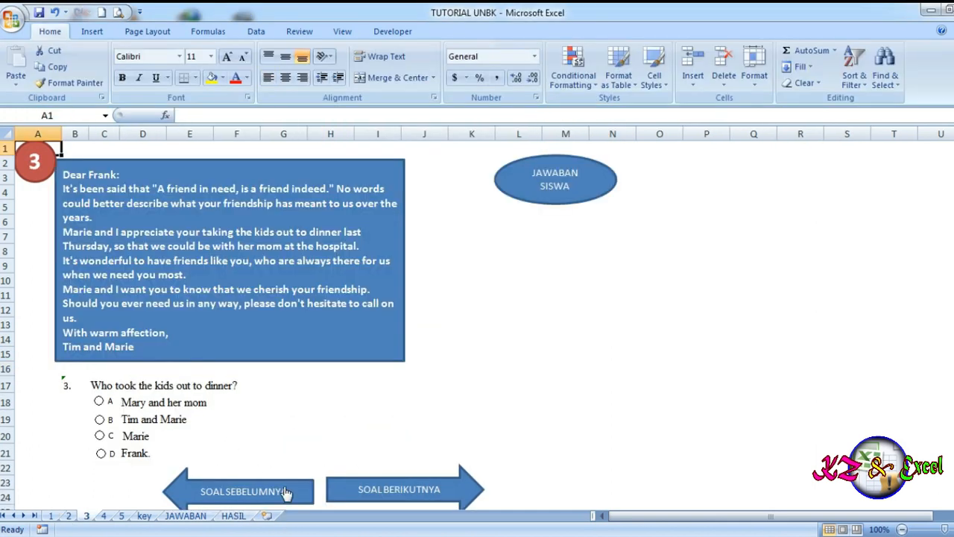
pyautogui.click(243, 495)
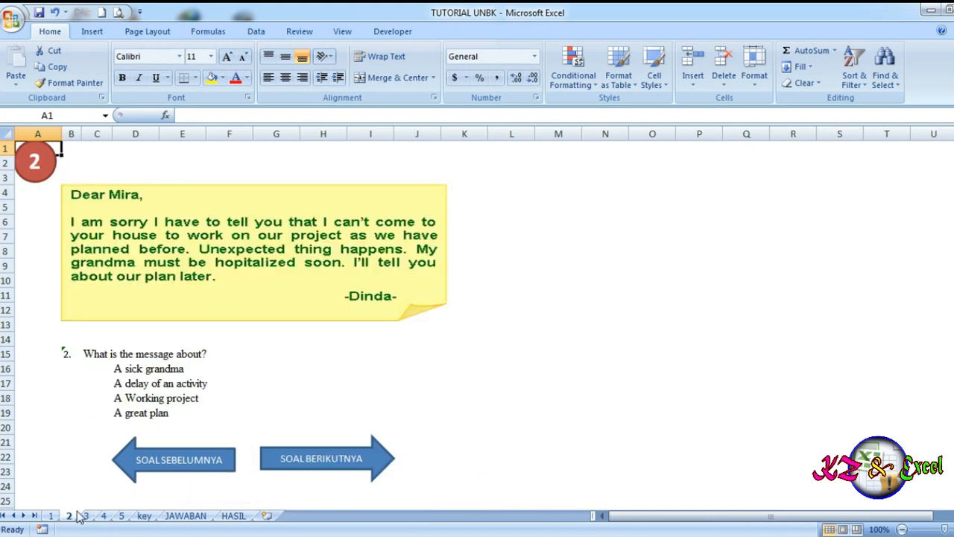
pyautogui.click(50, 518)
pyautogui.click(266, 434)
pyautogui.click(186, 462)
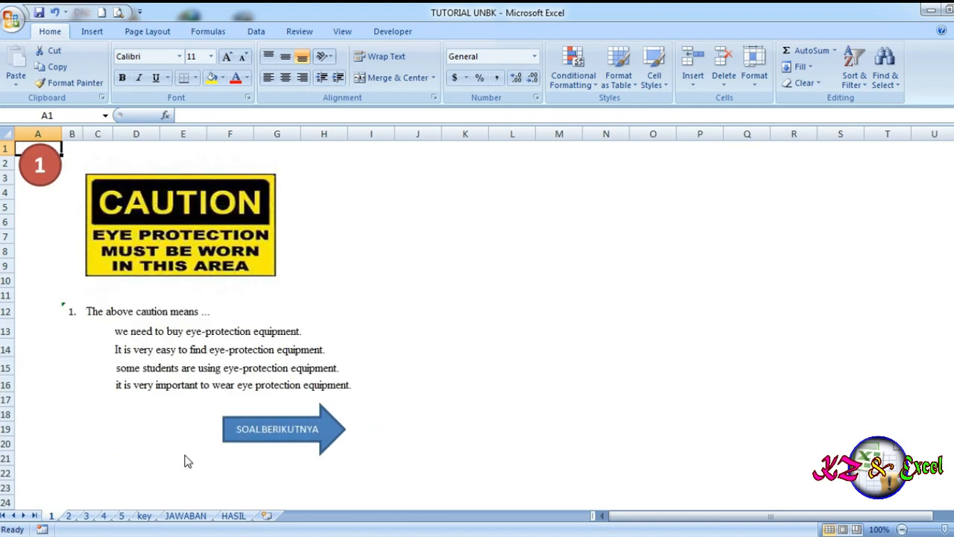
pyautogui.click(391, 191)
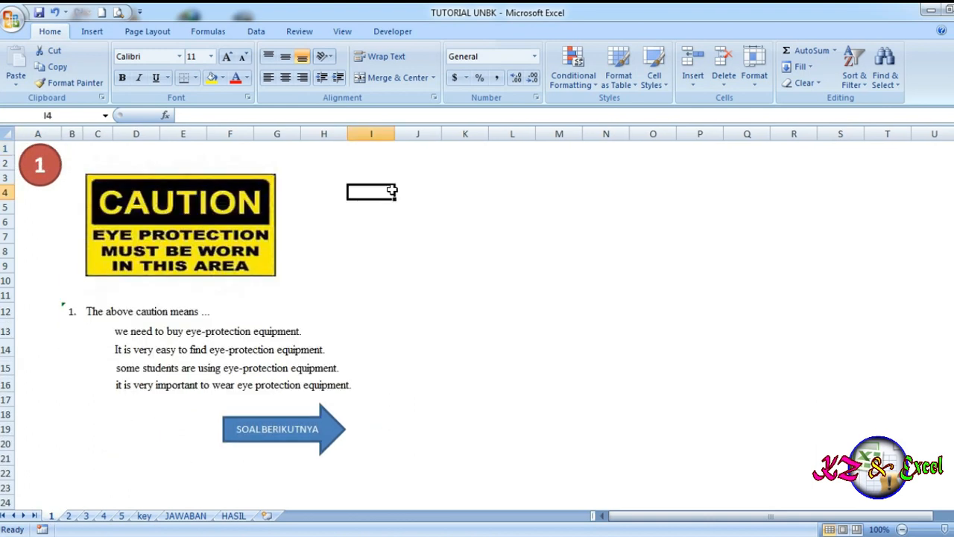
# Draw an oval about 1.93" wide and 0.93" high on sheet 1, beside the caution picture from column I to L
pyautogui.click(91, 33)
pyautogui.click(157, 66)
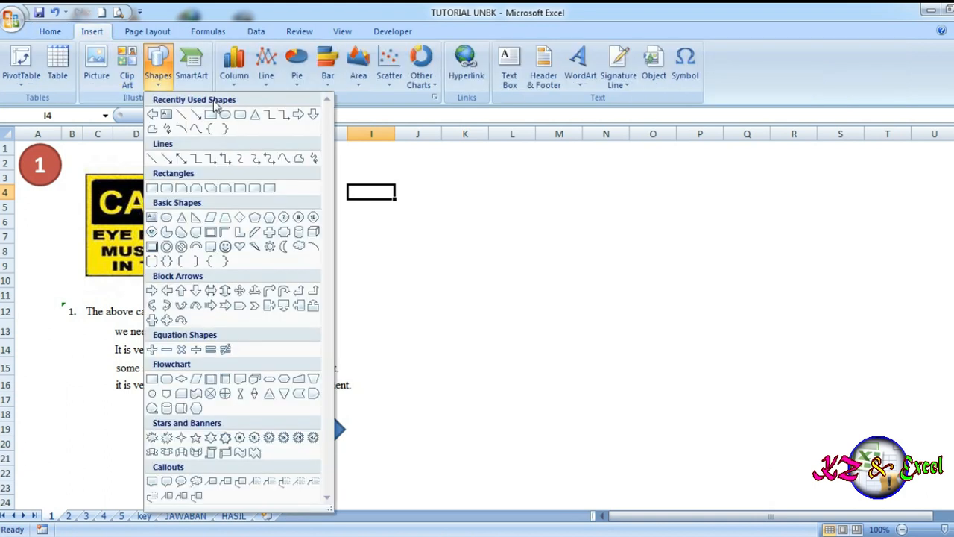
pyautogui.click(225, 115)
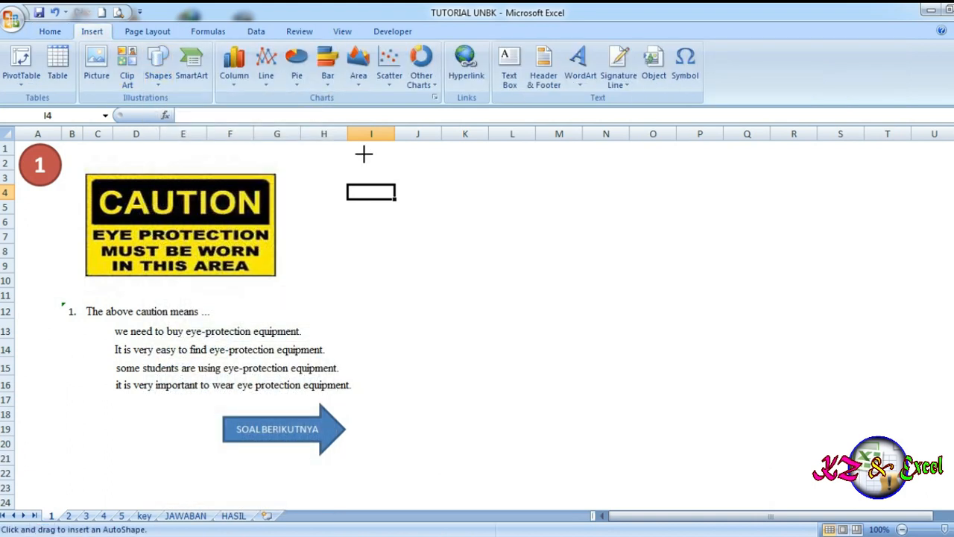
pyautogui.moveTo(364, 155)
pyautogui.mouseDown()
pyautogui.moveTo(525, 217)
pyautogui.moveTo(500, 220)
pyautogui.mouseUp()
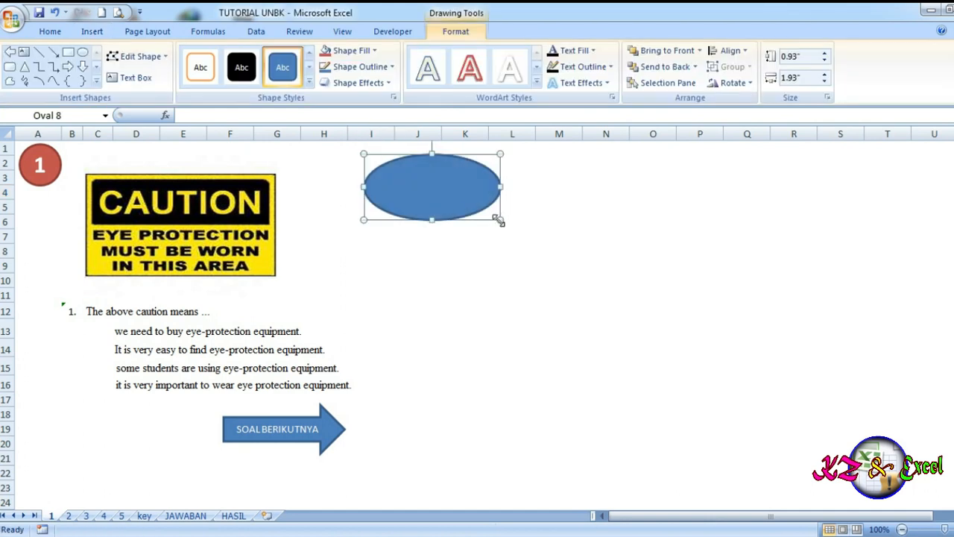
# Label the oval on sheet 1 with the text JAWABAN SISWA
pyautogui.rightClick(433, 189)
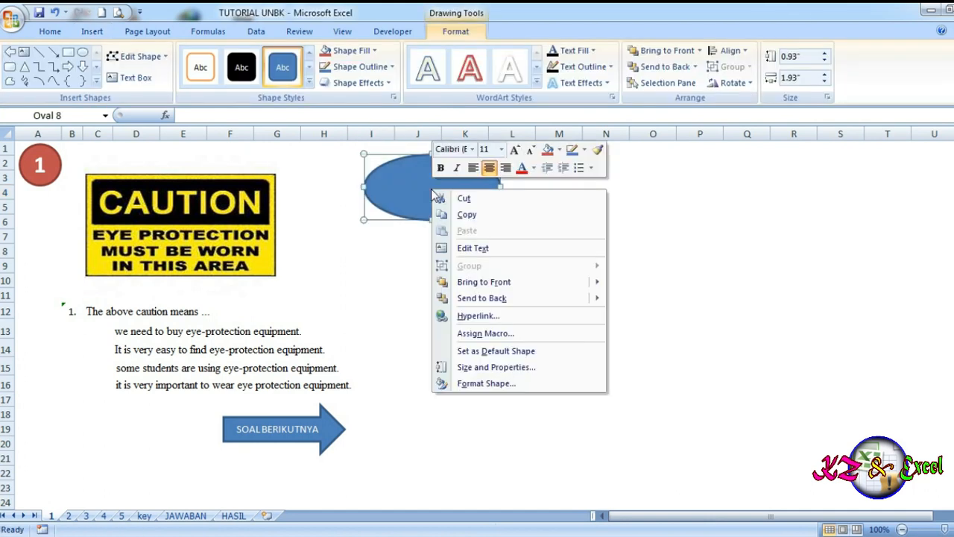
pyautogui.click(470, 249)
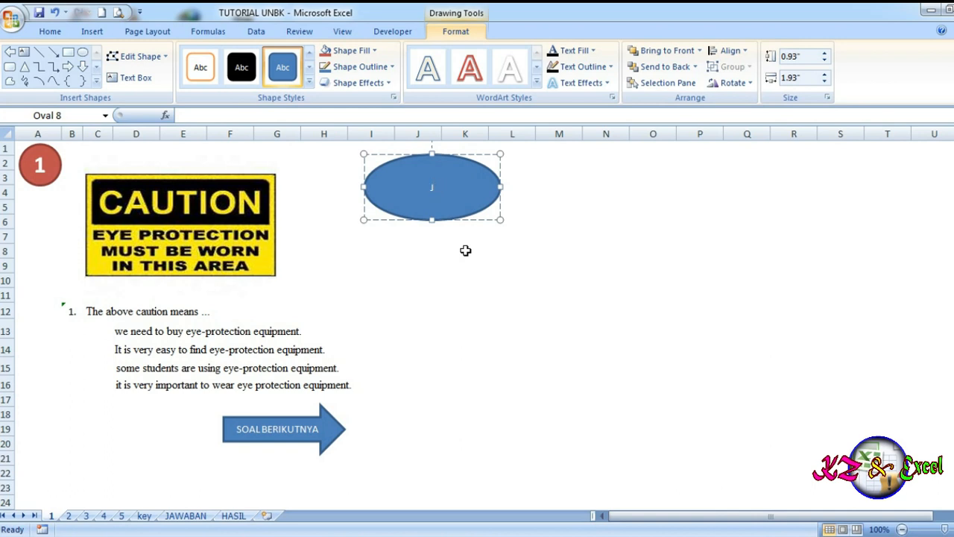
pyautogui.write('JAWABAN SISWA')
pyautogui.click(465, 250)
# Hyperlink the JAWABAN SISWA oval on sheet 1 to cell A1 of the JAWABAN sheet in this document
pyautogui.click(440, 200)
pyautogui.rightClick(441, 200)
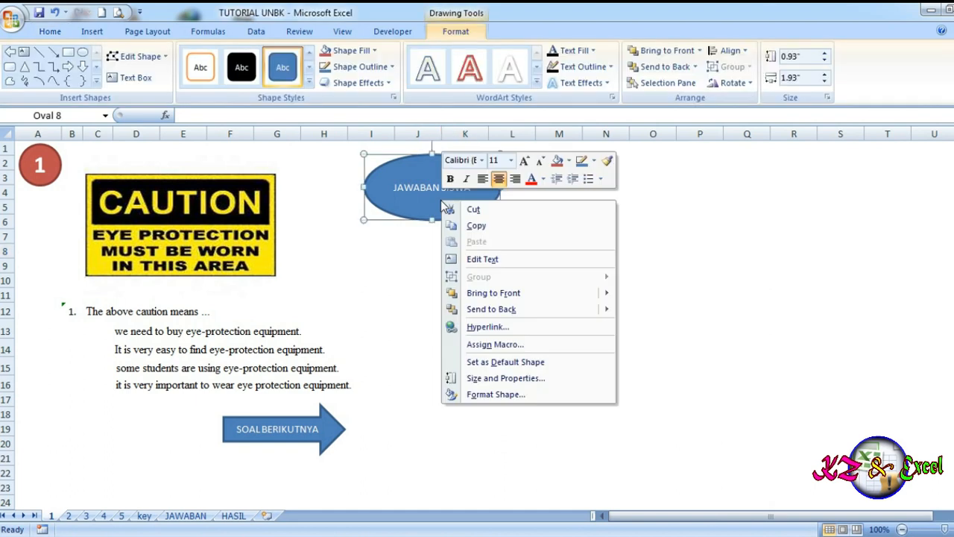
pyautogui.click(488, 326)
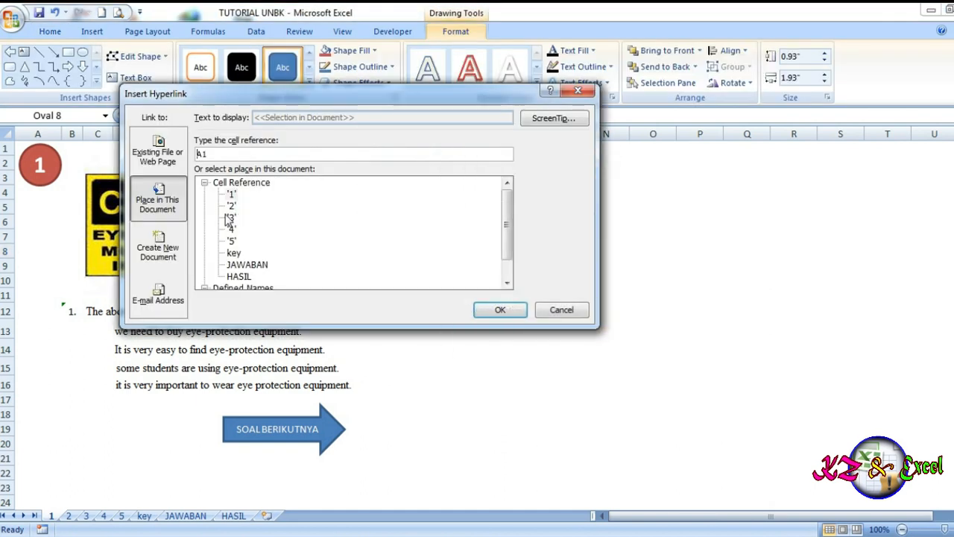
pyautogui.click(246, 265)
pyautogui.click(490, 318)
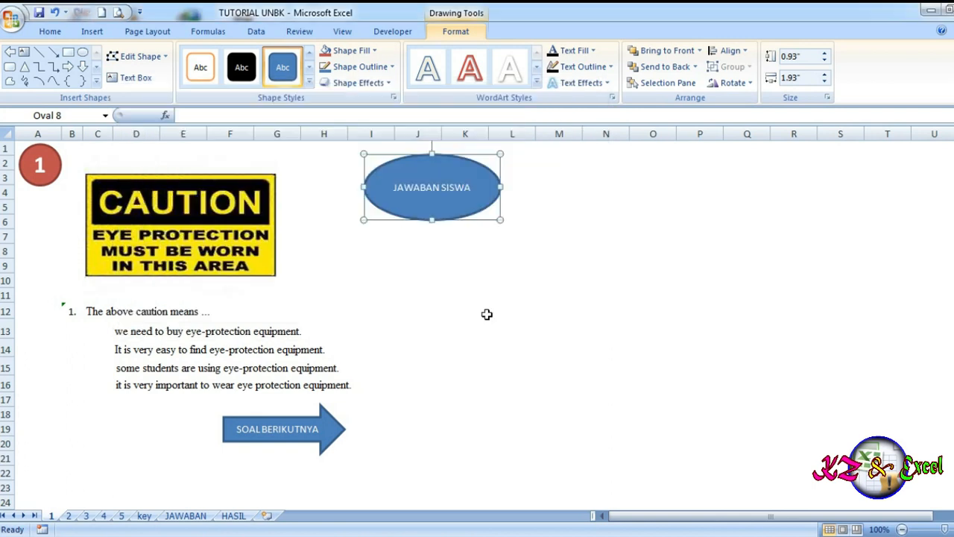
pyautogui.click(418, 266)
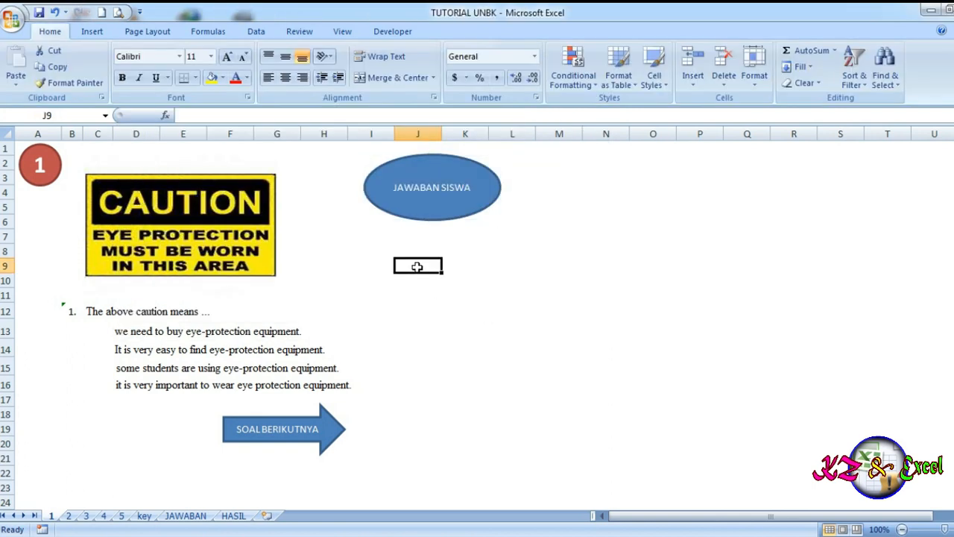
# Copy the JAWABAN SISWA oval from sheet 1 to sheet 2 and place it around columns L to N, rows 2 to 5
pyautogui.rightClick(415, 213)
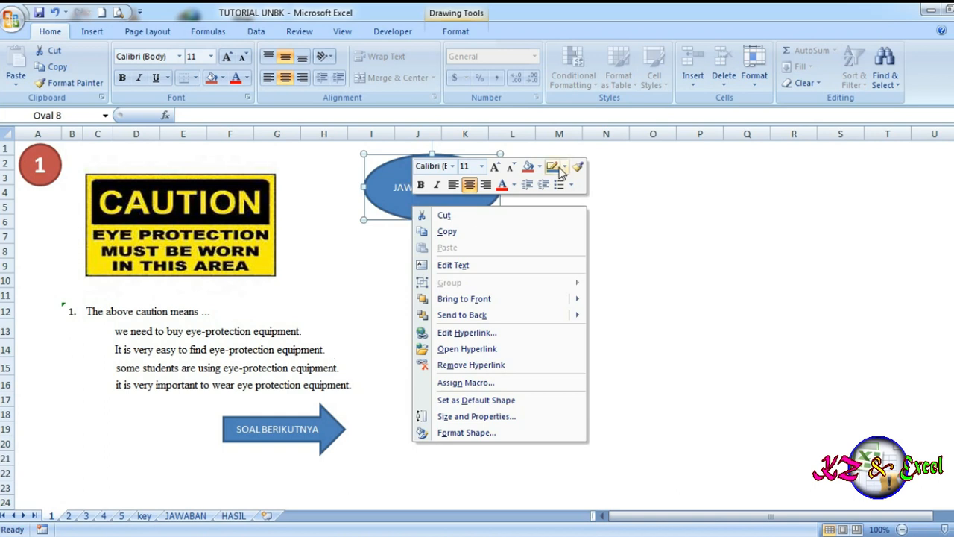
pyautogui.click(395, 208)
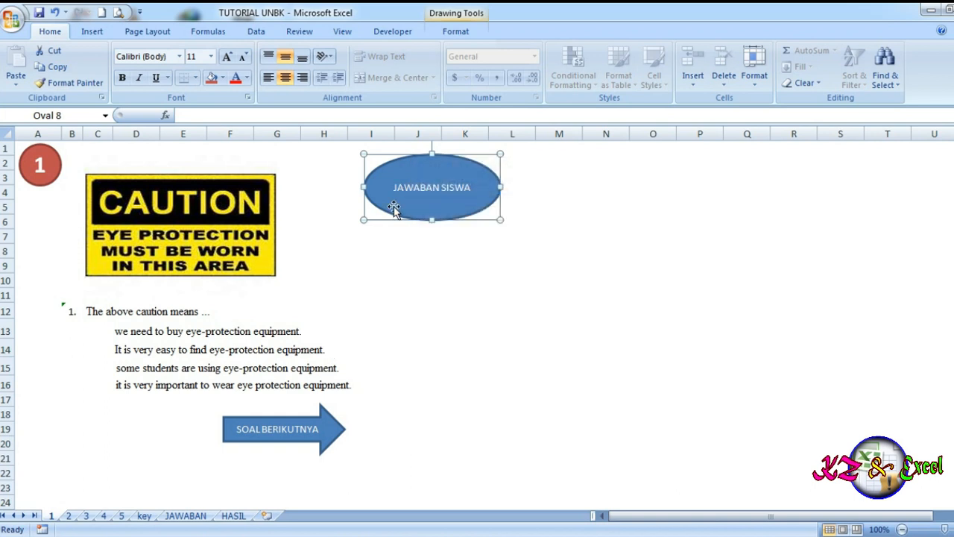
pyautogui.rightClick(394, 207)
pyautogui.click(430, 234)
pyautogui.click(277, 440)
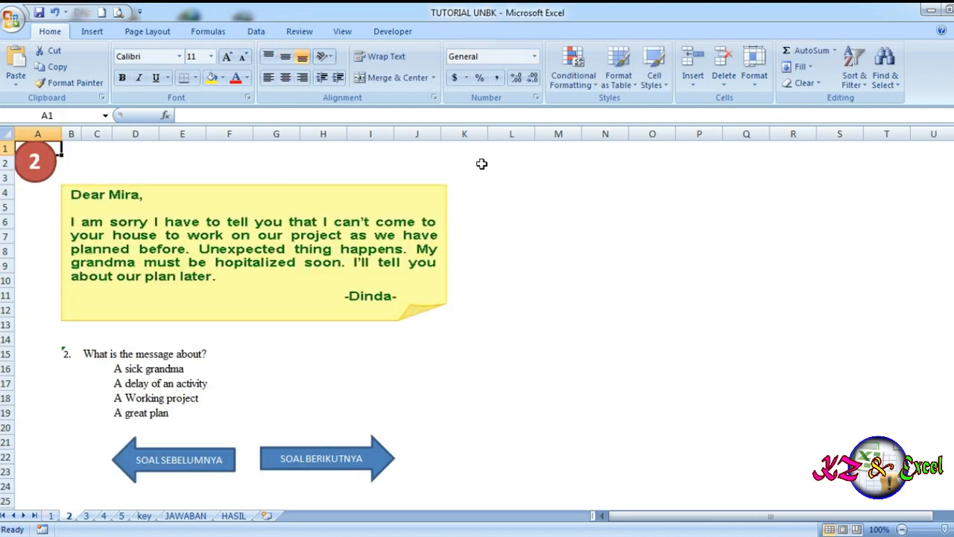
pyautogui.click(526, 196)
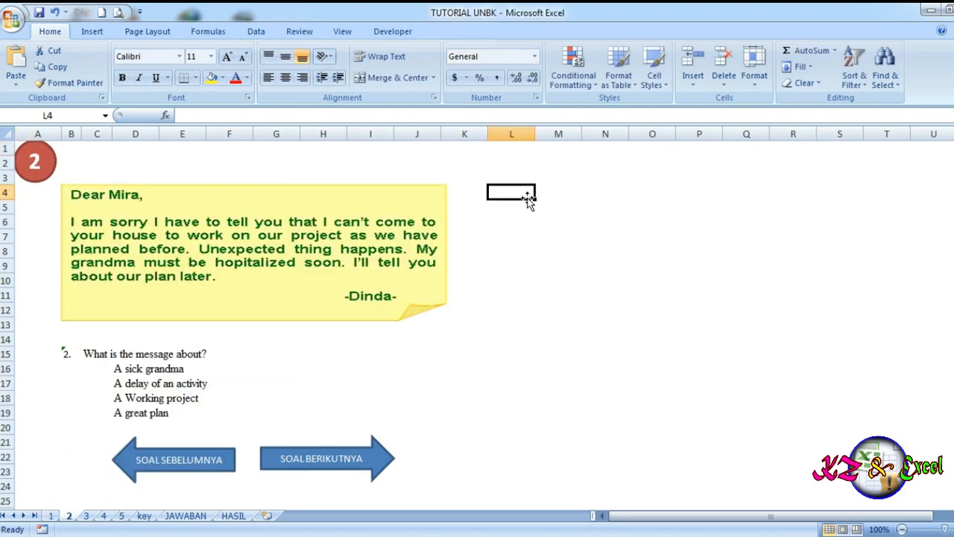
pyautogui.hotkey('ctrl', 'v')
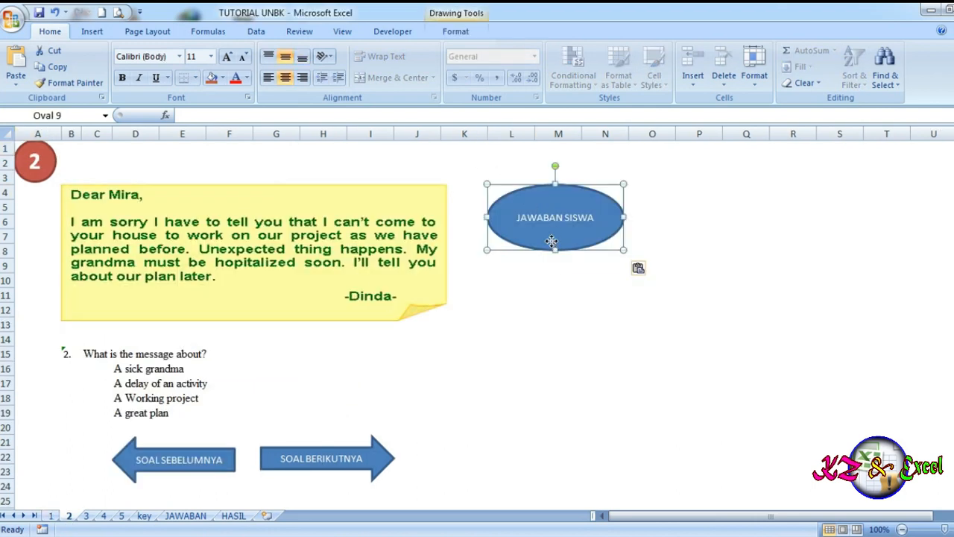
pyautogui.moveTo(550, 245); pyautogui.dragTo(547, 215)
pyautogui.click(549, 290)
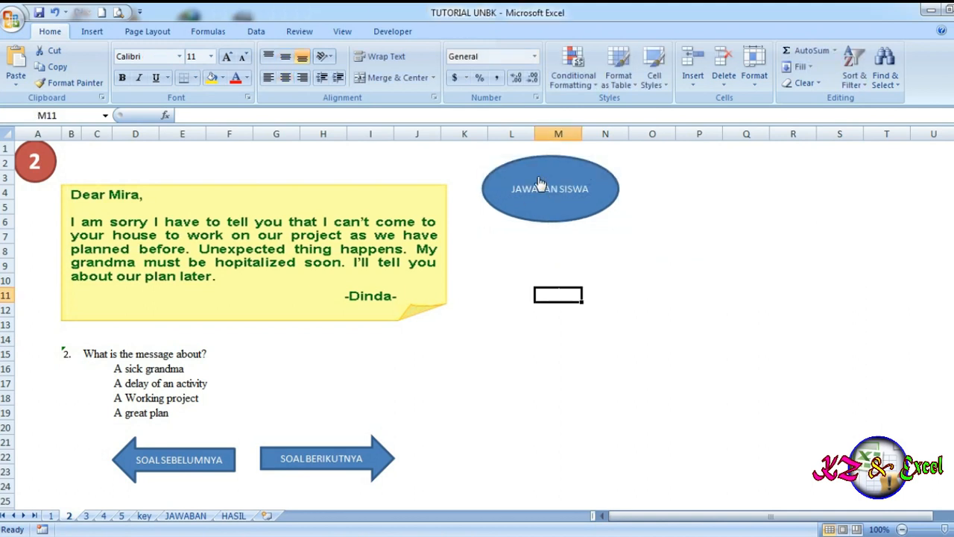
# Follow the JAWABAN SISWA link and draw an oval about 1.73" wide and 0.97" high beside the HASIL JAWABAN heading
pyautogui.click(538, 213)
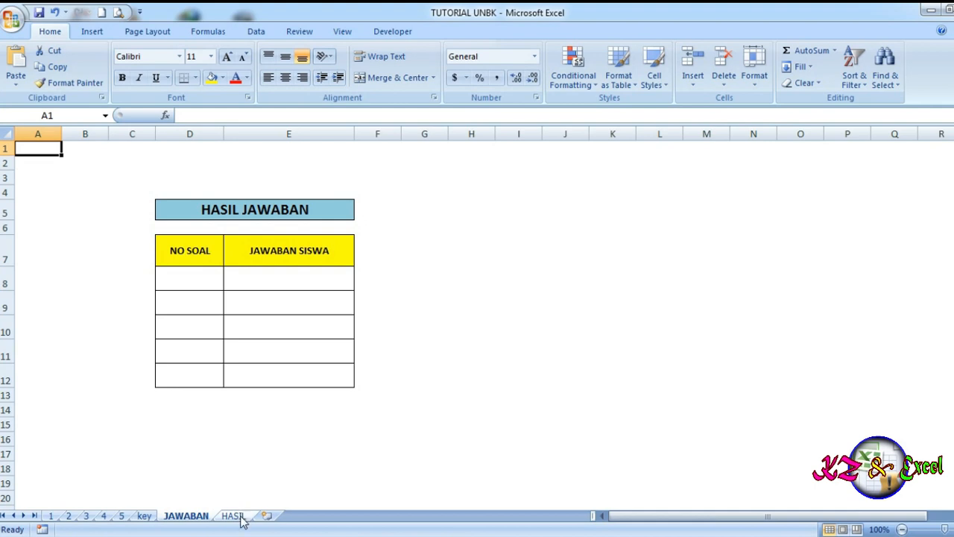
pyautogui.click(415, 206)
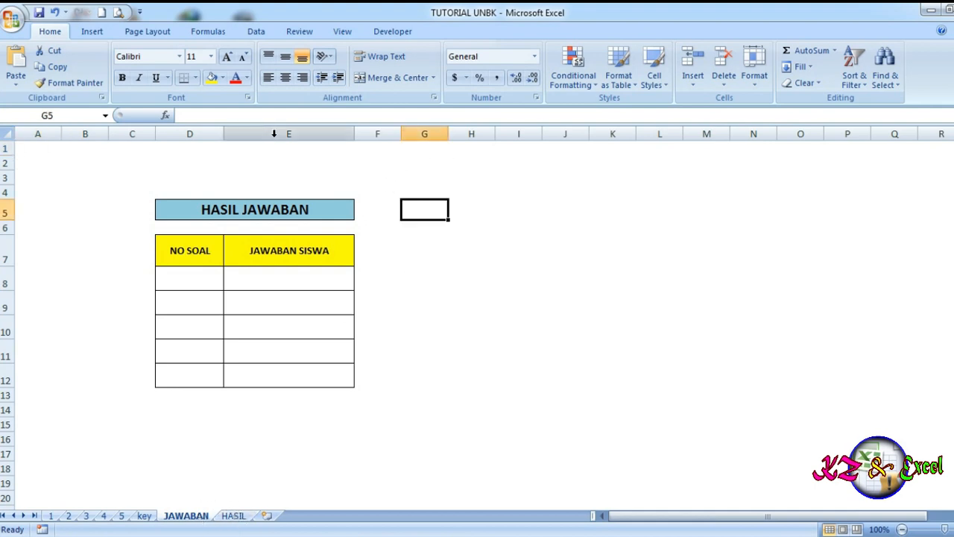
pyautogui.click(94, 33)
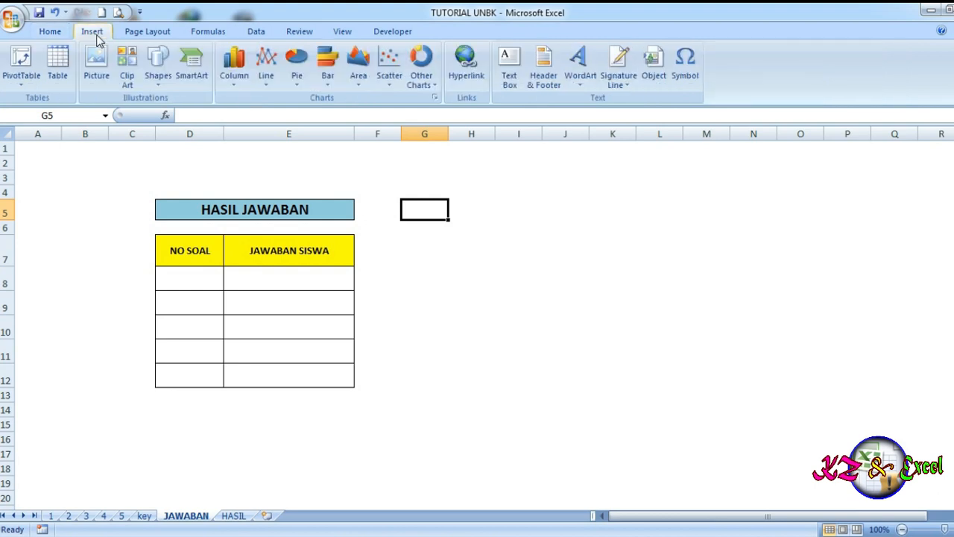
pyautogui.click(158, 66)
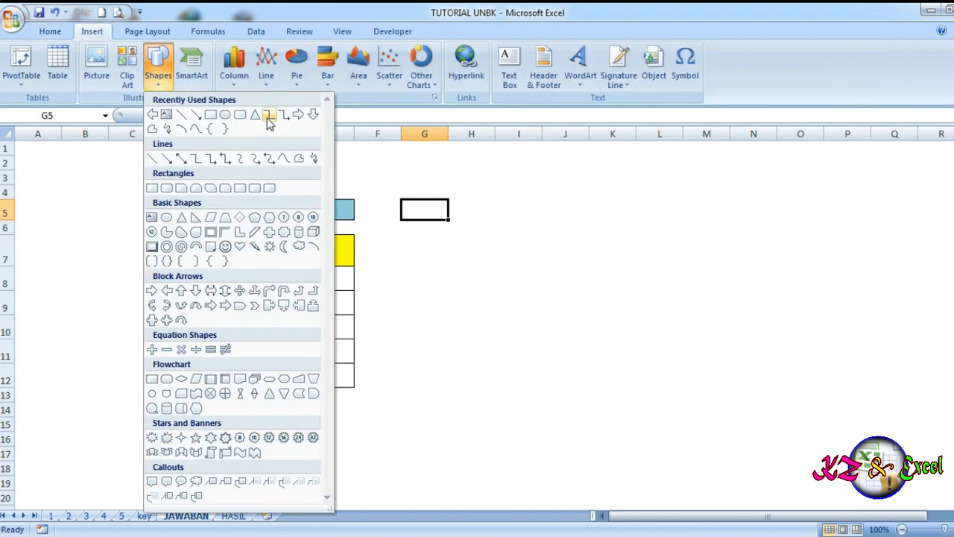
pyautogui.click(228, 115)
pyautogui.moveTo(430, 171)
pyautogui.mouseDown()
pyautogui.moveTo(549, 271)
pyautogui.moveTo(594, 256)
pyautogui.moveTo(552, 238)
pyautogui.mouseUp()
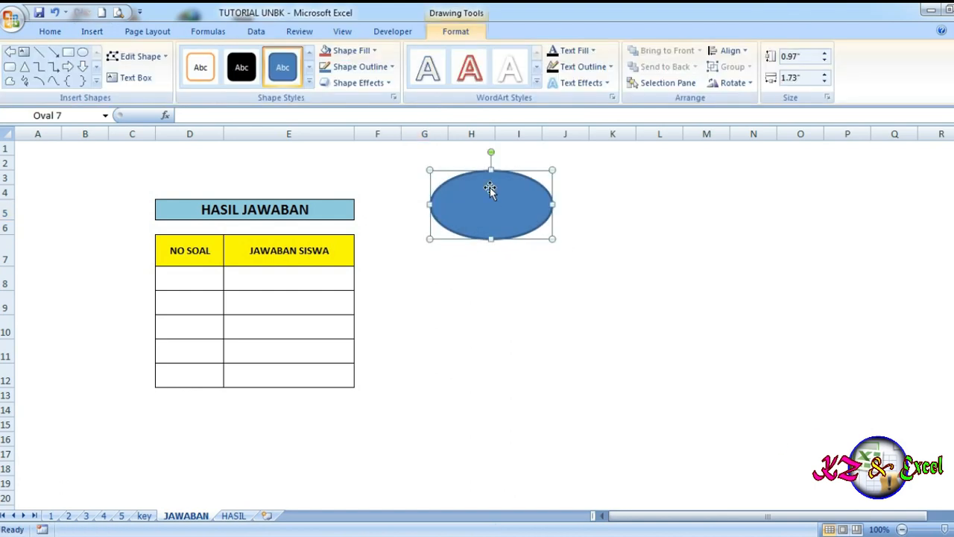
# Label the oval on the JAWABAN sheet with the text HASIL
pyautogui.rightClick(491, 188)
pyautogui.click(532, 248)
pyautogui.click(544, 257)
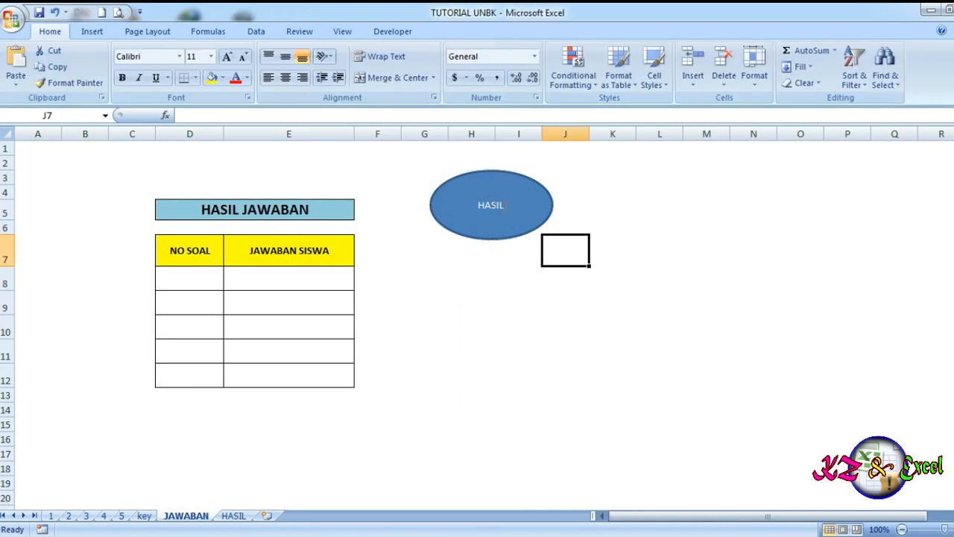
# Hyperlink the HASIL oval on the JAWABAN sheet to cell A1 of the HASIL sheet in this document
pyautogui.click(511, 224)
pyautogui.rightClick(512, 223)
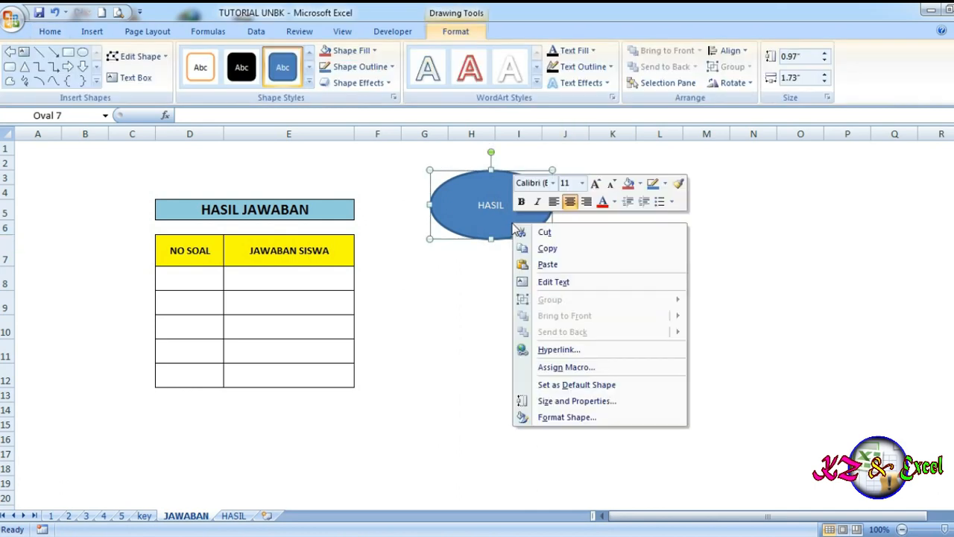
pyautogui.click(558, 350)
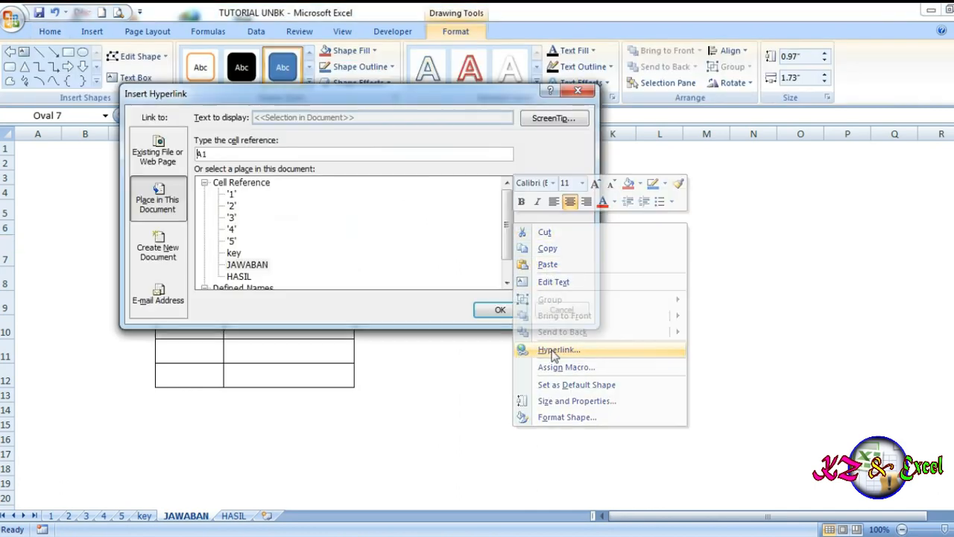
pyautogui.click(236, 277)
pyautogui.click(497, 310)
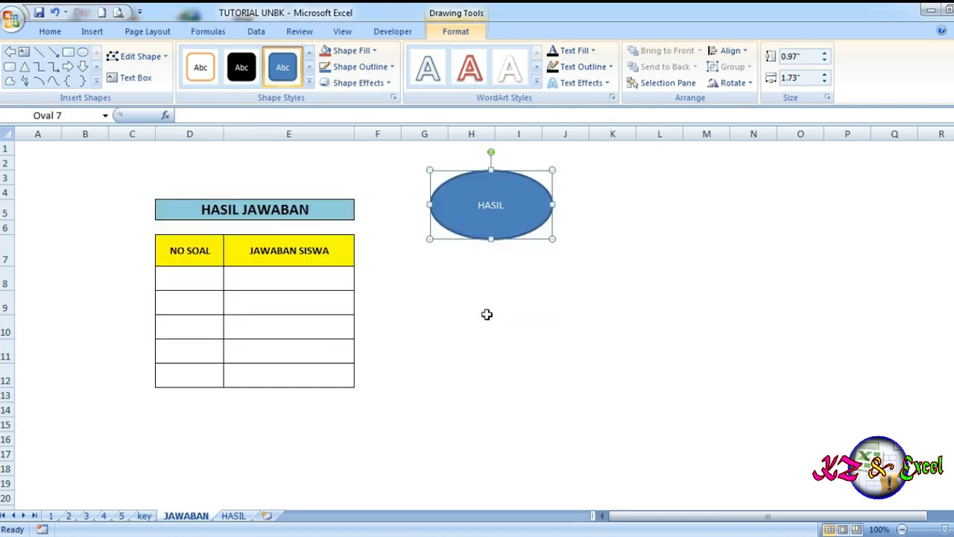
pyautogui.click(425, 335)
# Follow the HASIL link, paste the copied JAWABAN SISWA oval at cell H4 of the HASIL sheet, and test its link
pyautogui.click(493, 221)
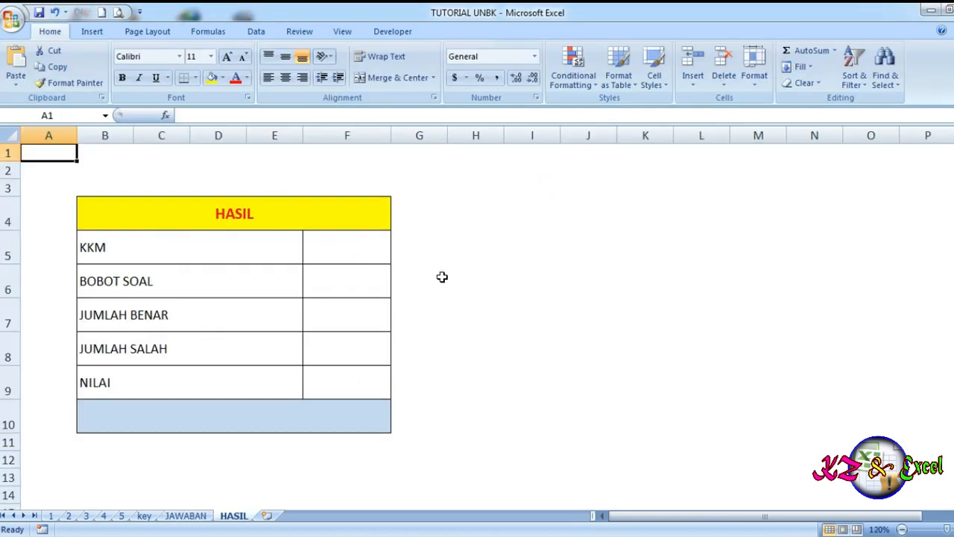
pyautogui.click(463, 216)
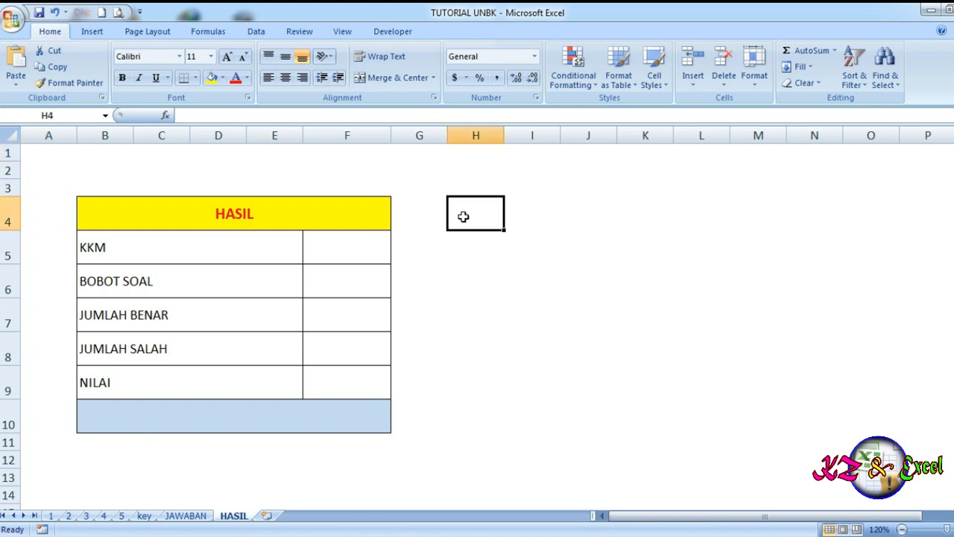
pyautogui.hotkey('ctrl', 'v')
pyautogui.click(506, 306)
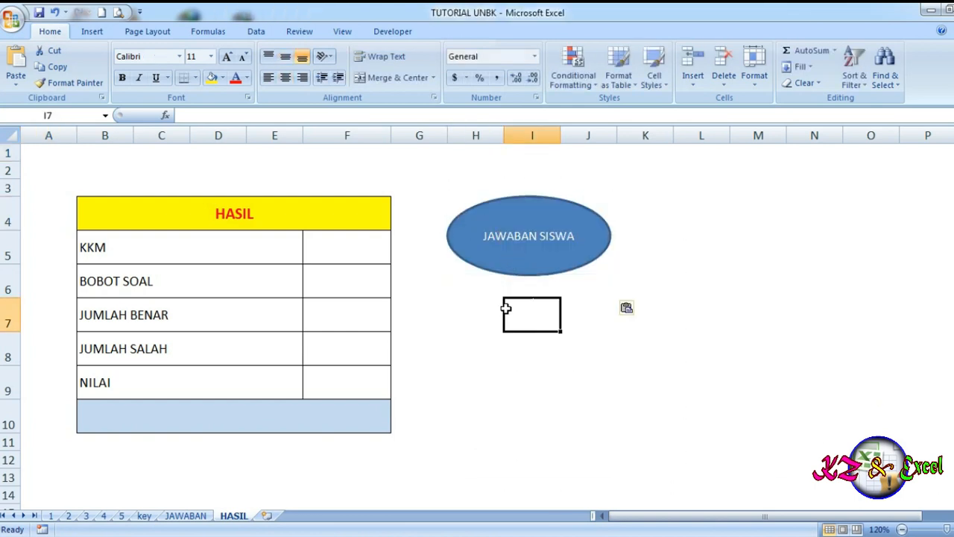
pyautogui.click(514, 272)
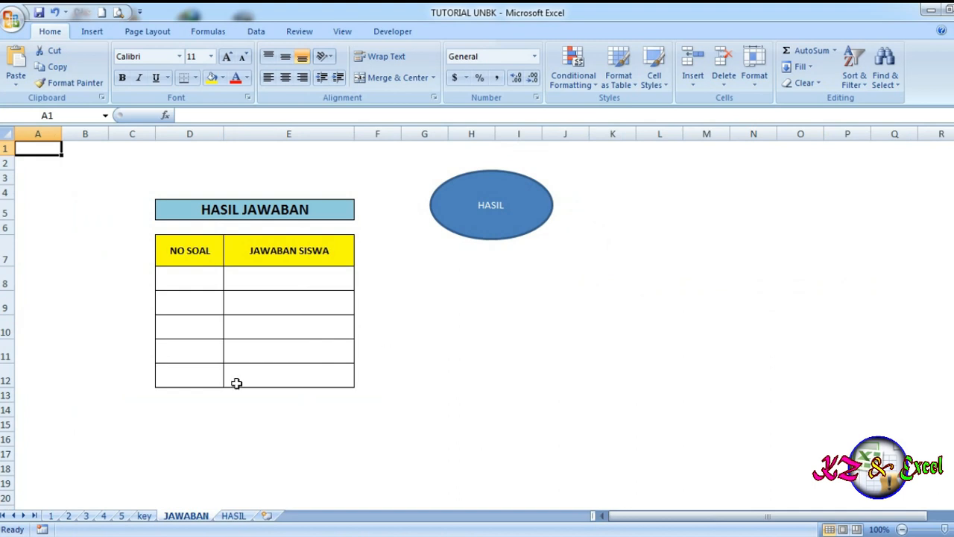
pyautogui.click(488, 316)
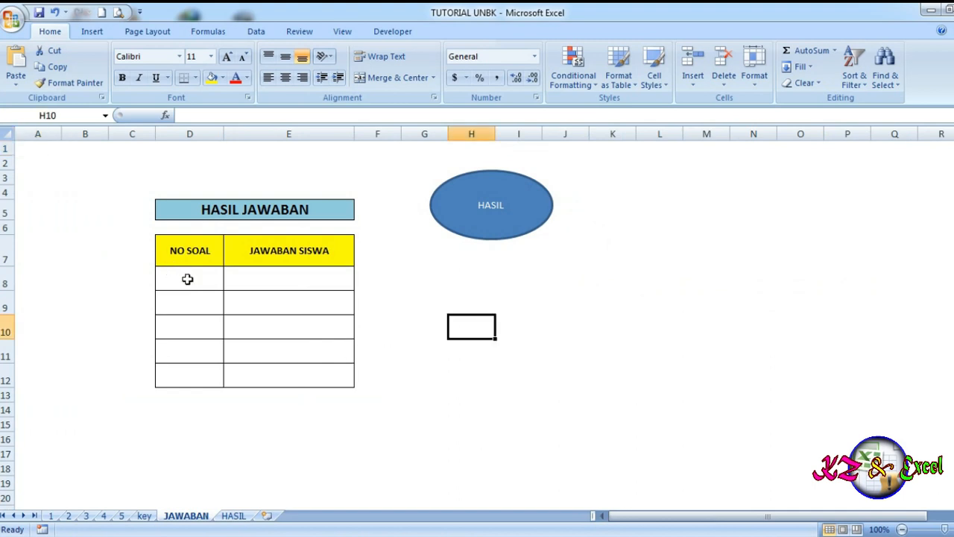
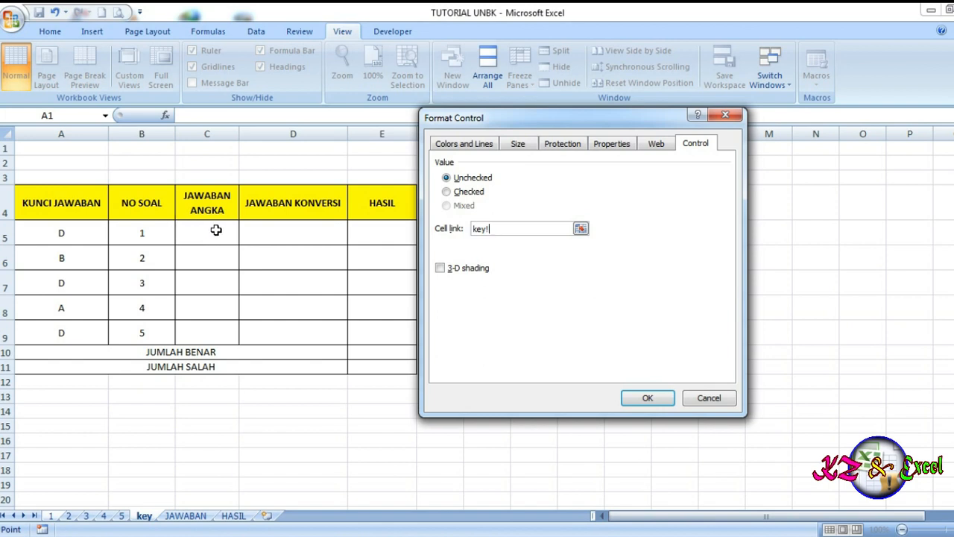
# Set the cell link of option button A on sheet 1 to key!$C$5
pyautogui.click(213, 236)
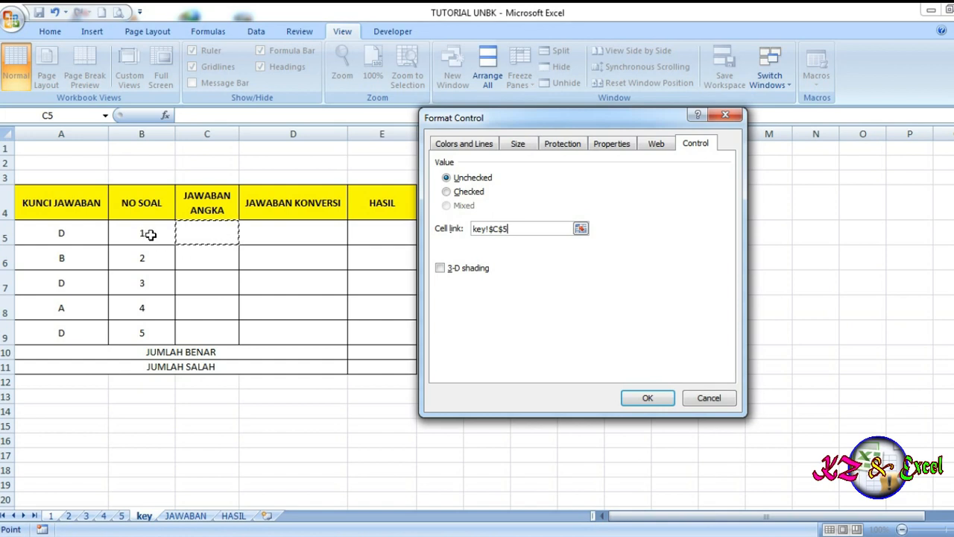
pyautogui.click(631, 396)
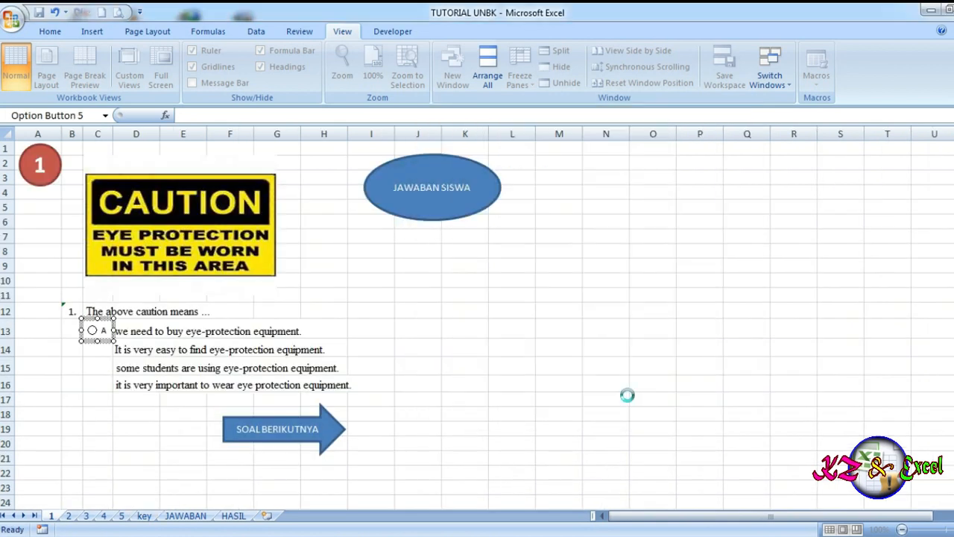
# Copy option button A and paste the duplicate into cell C14, beside the second answer of question 1
pyautogui.rightClick(104, 344)
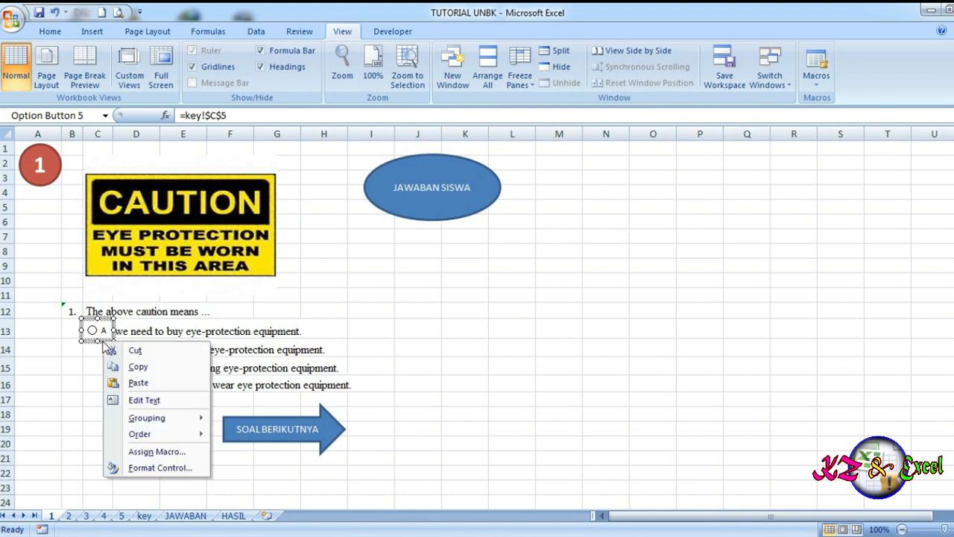
pyautogui.click(136, 369)
pyautogui.click(96, 349)
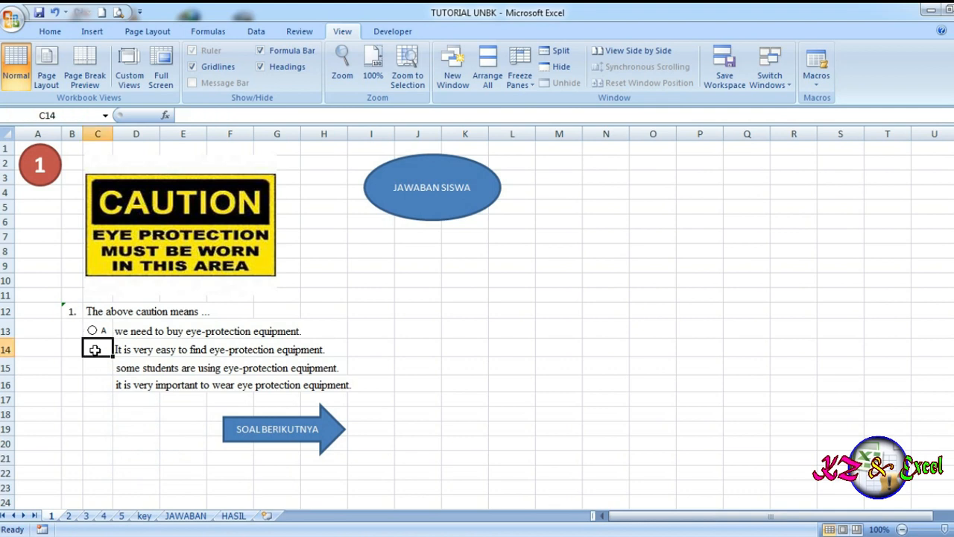
pyautogui.hotkey('ctrl', 'v')
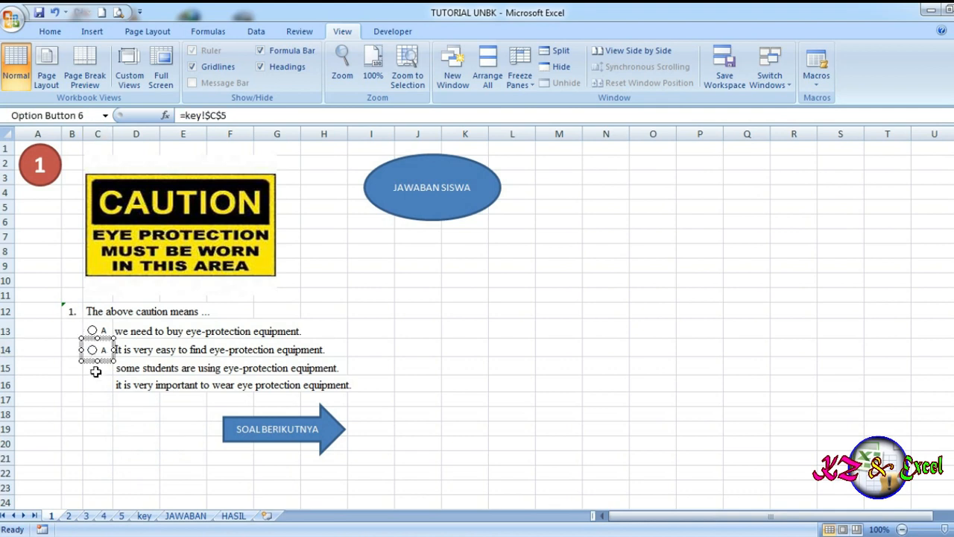
# Paste further copies of option button A into cells C15 and C16, beside the third and fourth answers of question 1
pyautogui.click(96, 370)
pyautogui.hotkey('ctrl', 'v')
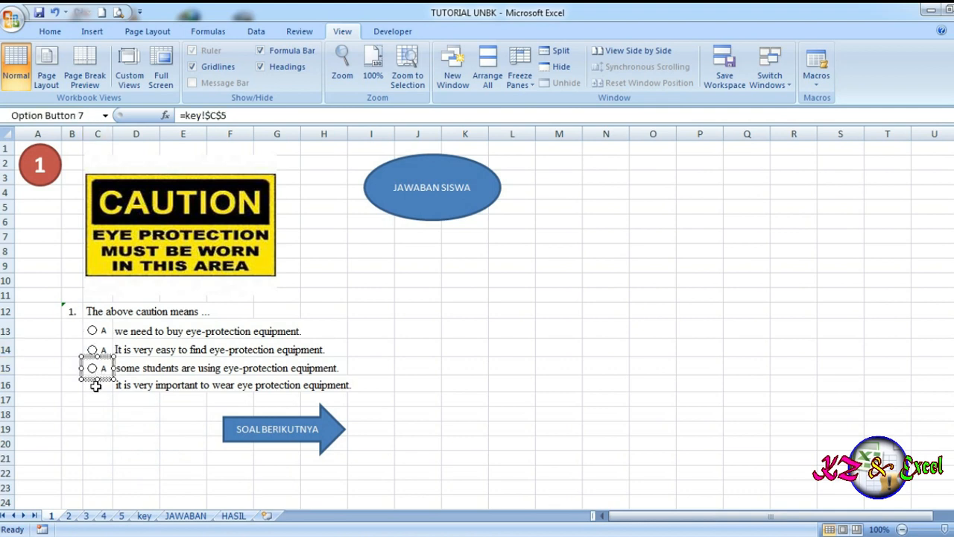
pyautogui.click(96, 387)
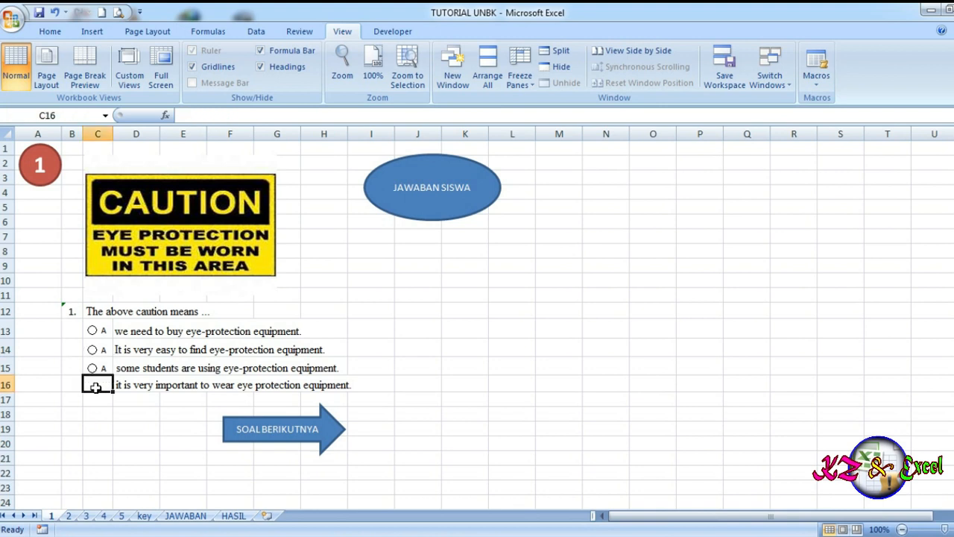
pyautogui.hotkey('ctrl', 'v')
# Relabel the three pasted option buttons of question 1 as B, C and D, in order down the answers
pyautogui.rightClick(106, 349)
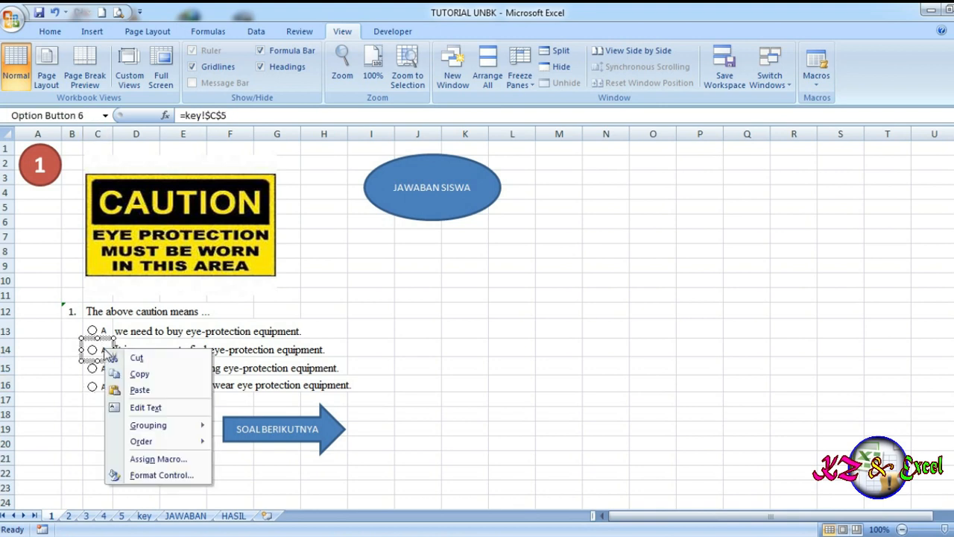
pyautogui.click(105, 349)
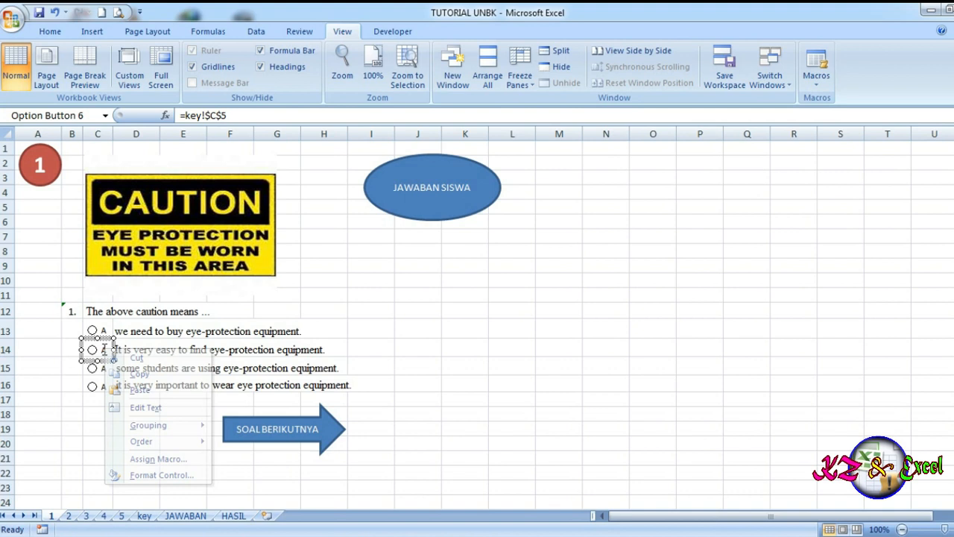
pyautogui.doubleClick(106, 350)
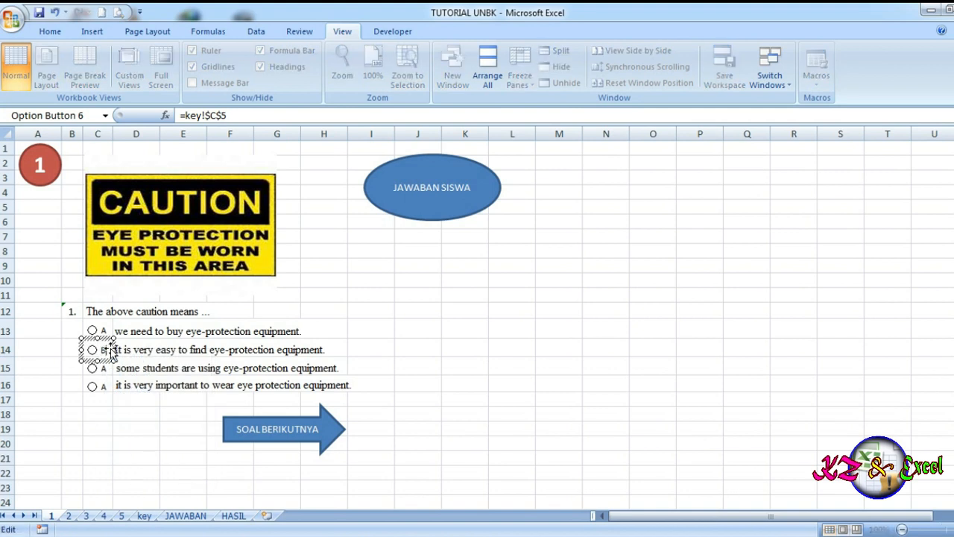
pyautogui.write('B')
pyautogui.rightClick(107, 372)
pyautogui.click(146, 427)
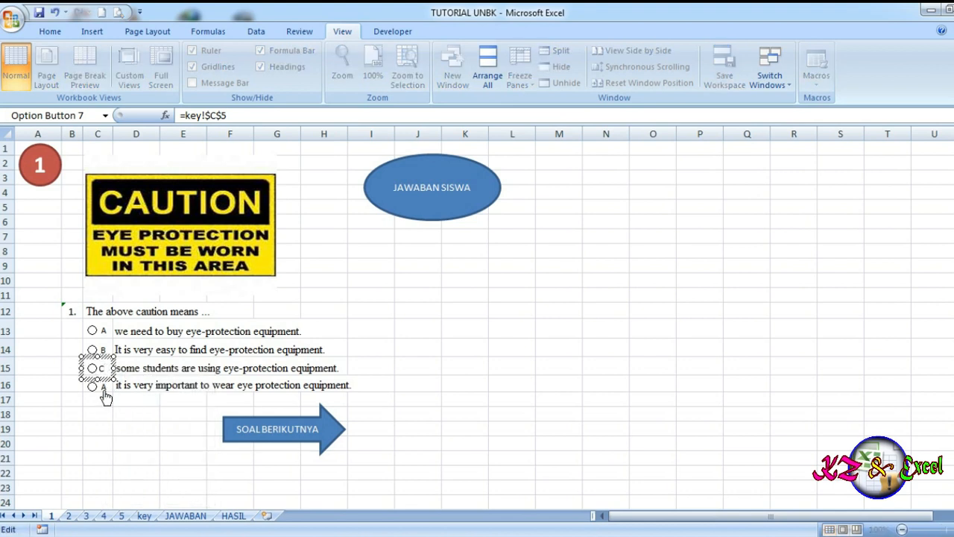
pyautogui.rightClick(103, 388)
pyautogui.click(145, 449)
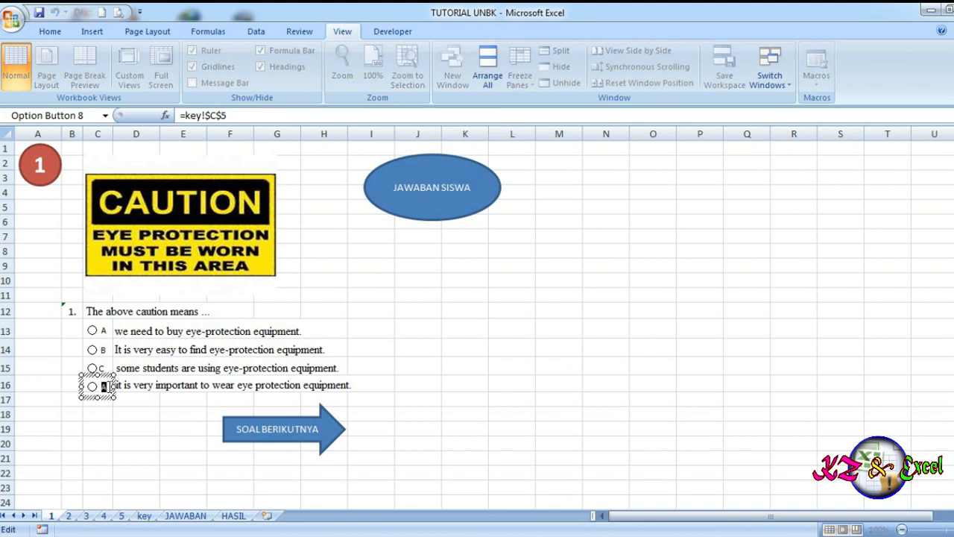
pyautogui.click(140, 417)
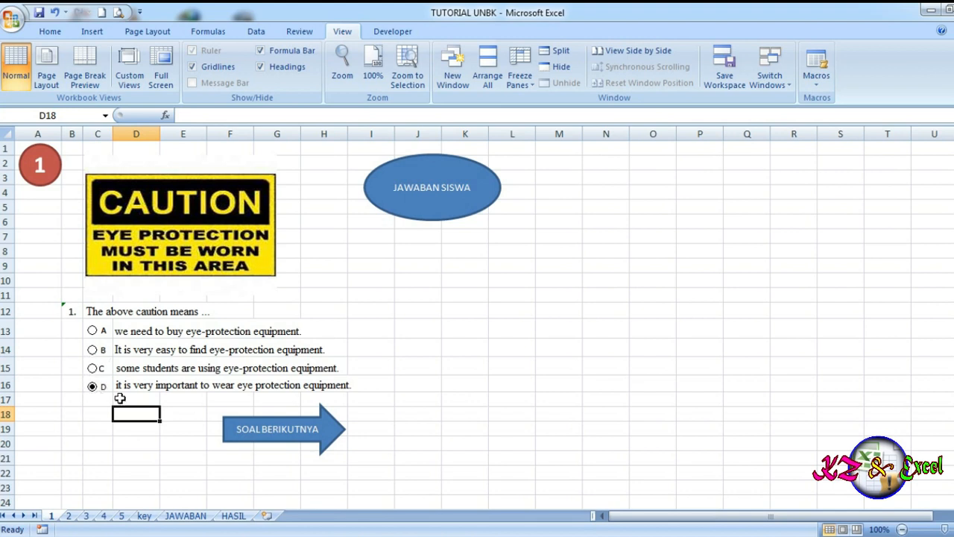
# Follow the SOAL BERIKUTNYA link to sheet 2 and draw a form-control option button beside the first answer of question 2
pyautogui.click(273, 443)
pyautogui.click(100, 371)
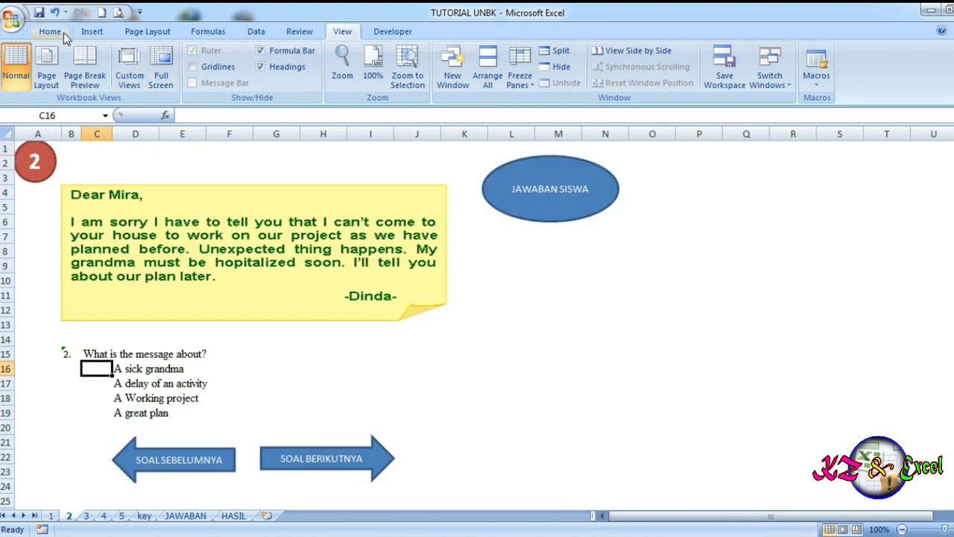
pyautogui.click(392, 31)
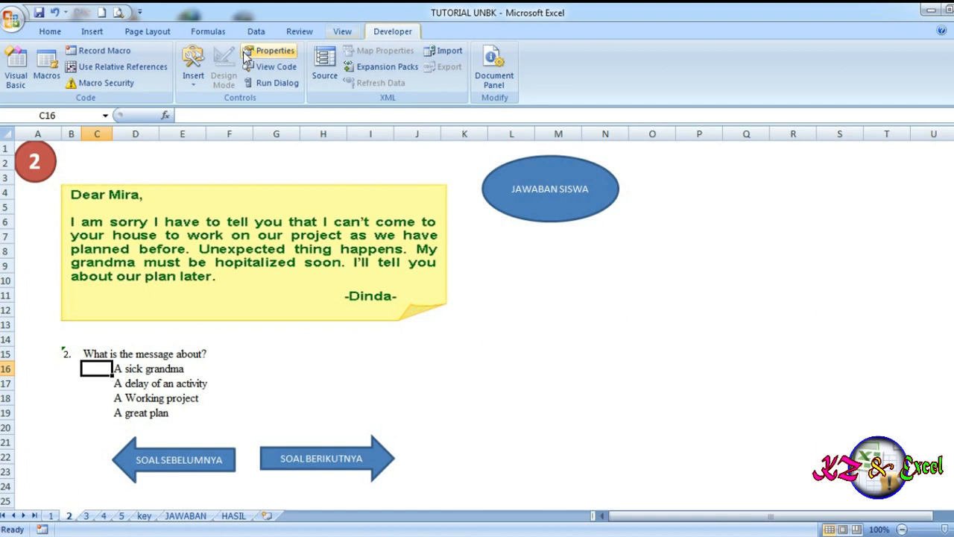
pyautogui.click(193, 65)
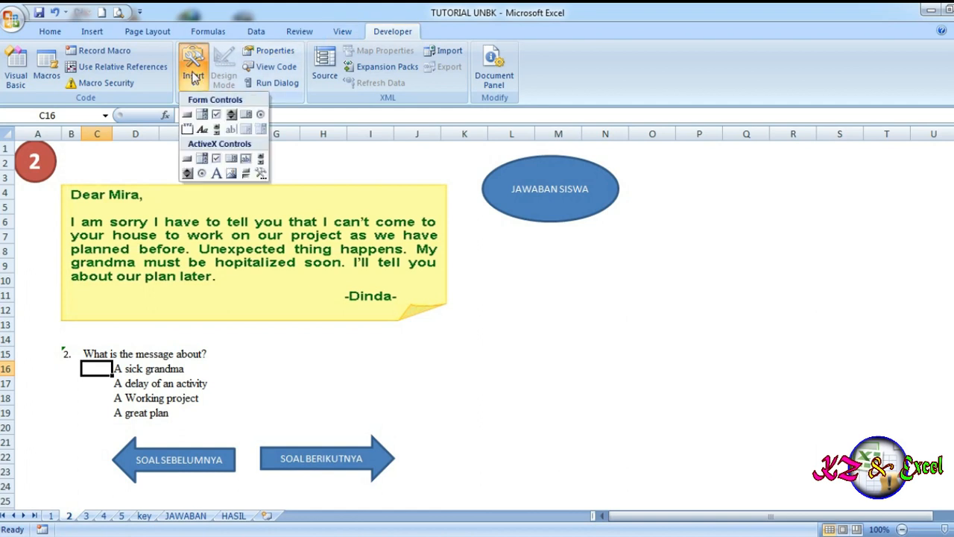
pyautogui.click(261, 116)
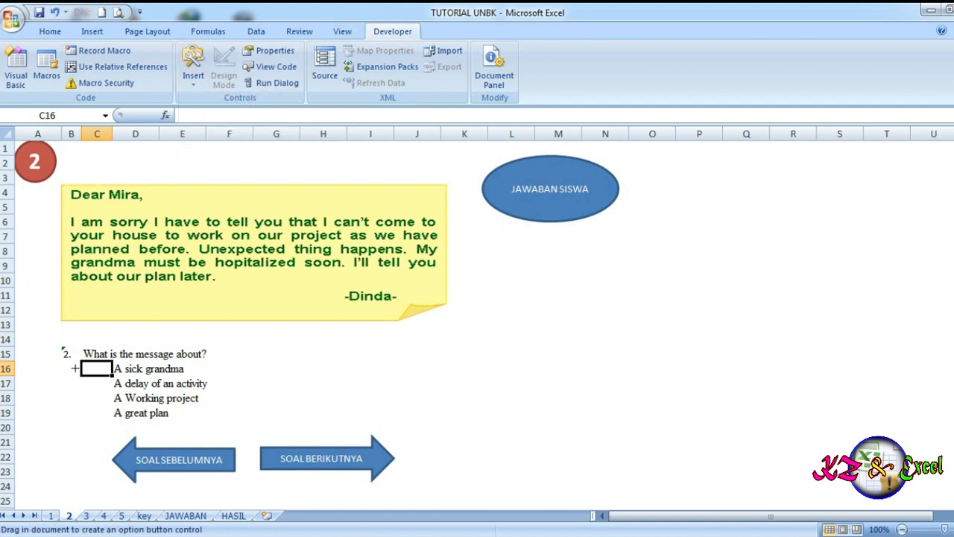
pyautogui.moveTo(72, 365)
pyautogui.mouseDown()
pyautogui.moveTo(114, 388)
pyautogui.moveTo(93, 378)
pyautogui.moveTo(156, 378)
pyautogui.mouseUp()
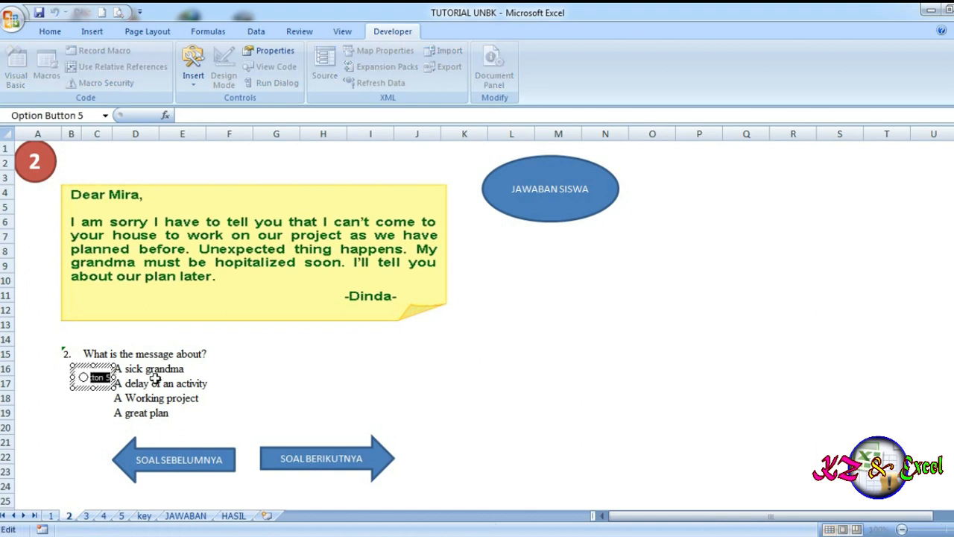
# Label the new option button A and fit it into cell C16, beside "A sick grandma"
pyautogui.write('A')
pyautogui.click(89, 378)
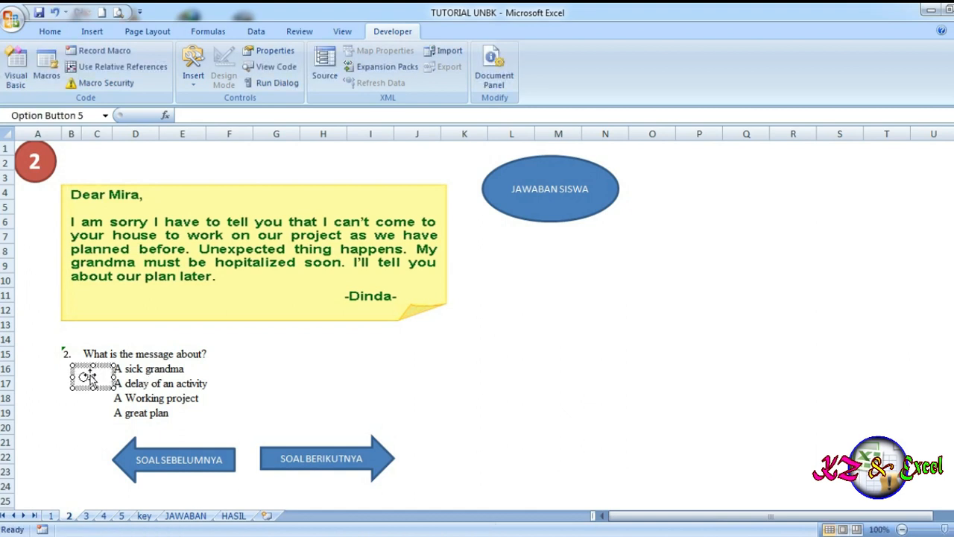
pyautogui.click(91, 378)
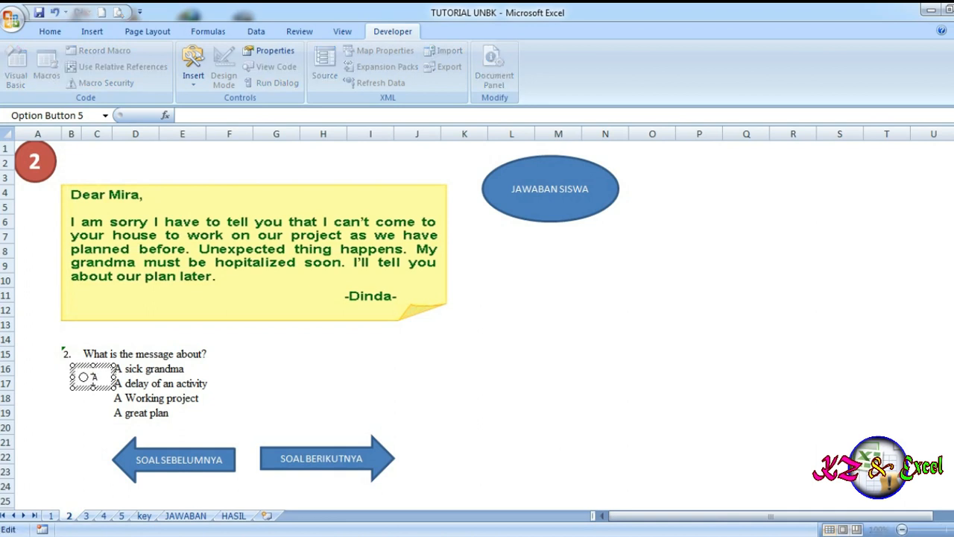
pyautogui.moveTo(110, 376); pyautogui.dragTo(104, 375)
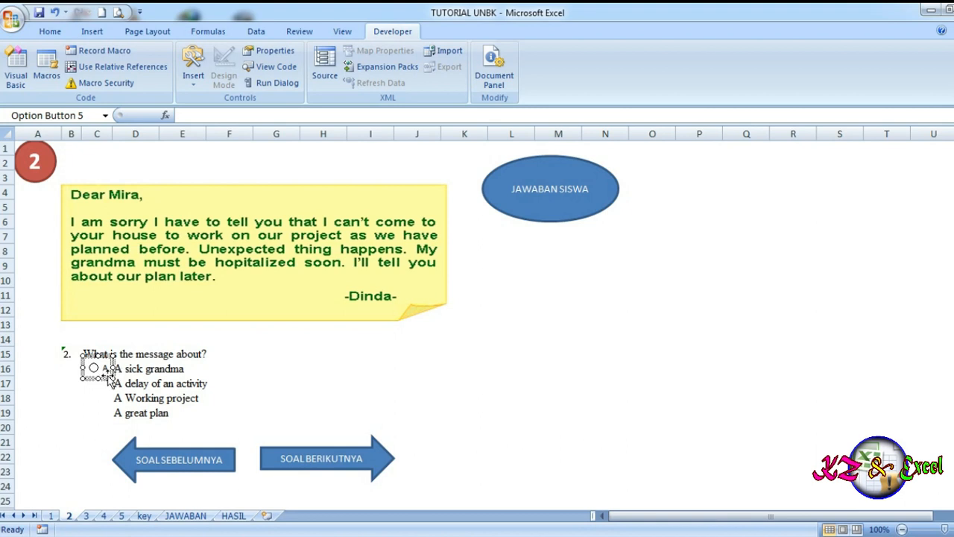
# Set the cell link of option button A on sheet 2 to key!$C$6
pyautogui.rightClick(106, 377)
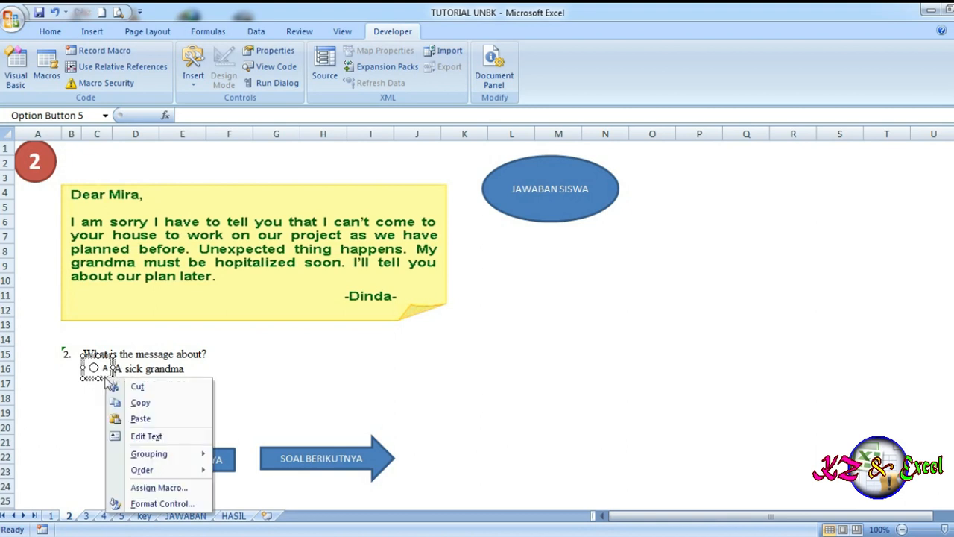
pyautogui.click(162, 504)
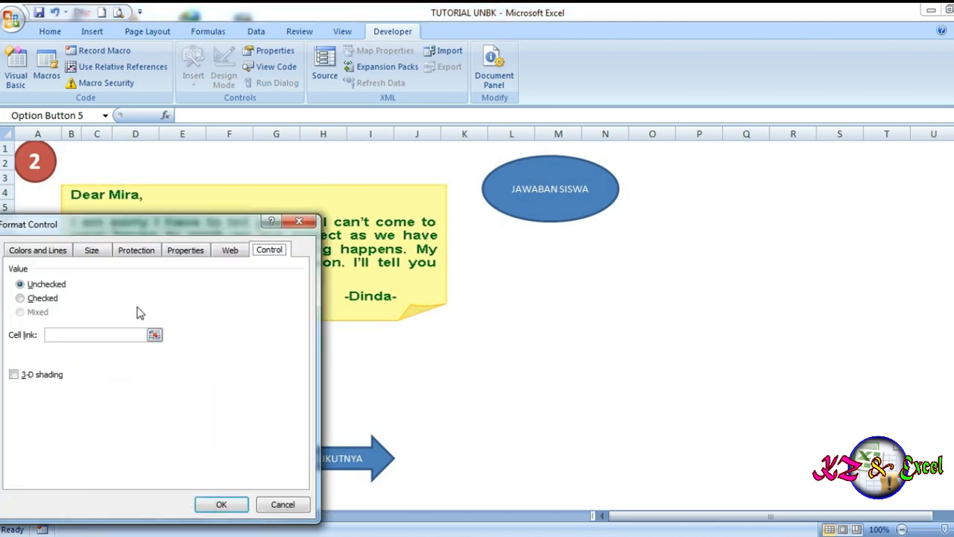
pyautogui.moveTo(184, 225); pyautogui.dragTo(587, 158)
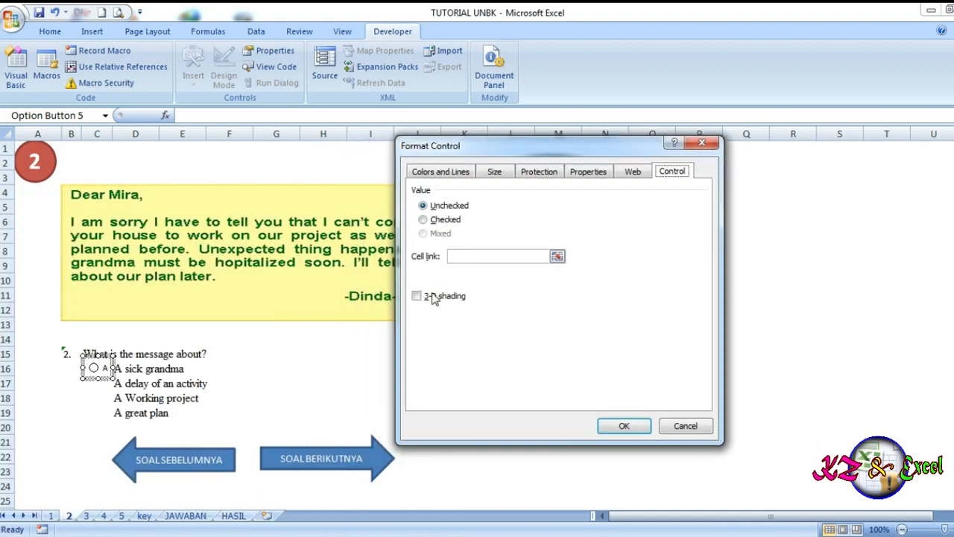
pyautogui.click(474, 256)
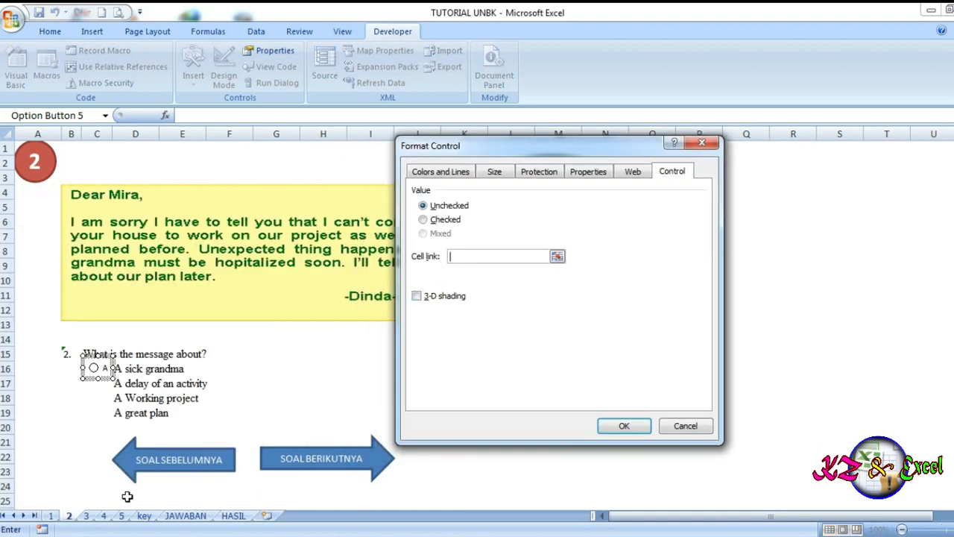
pyautogui.click(144, 515)
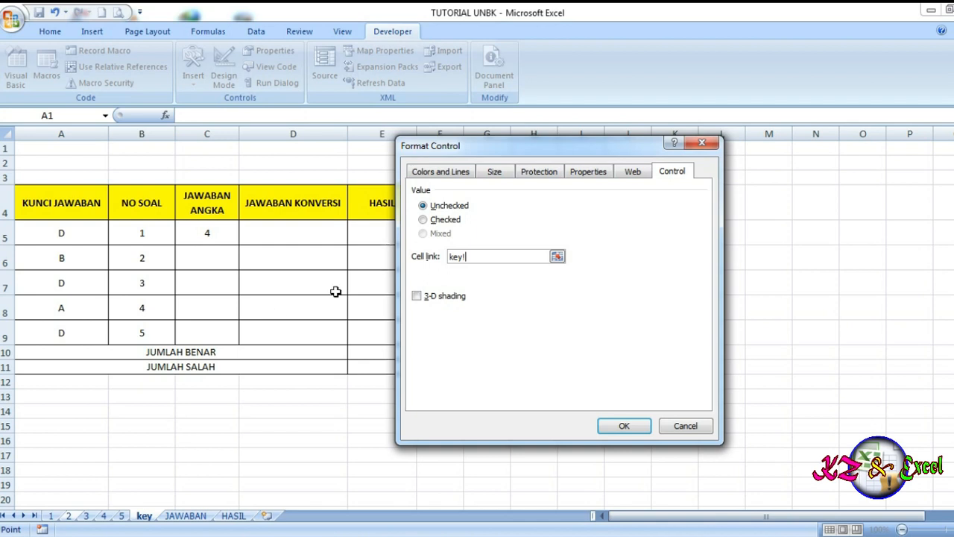
pyautogui.click(213, 262)
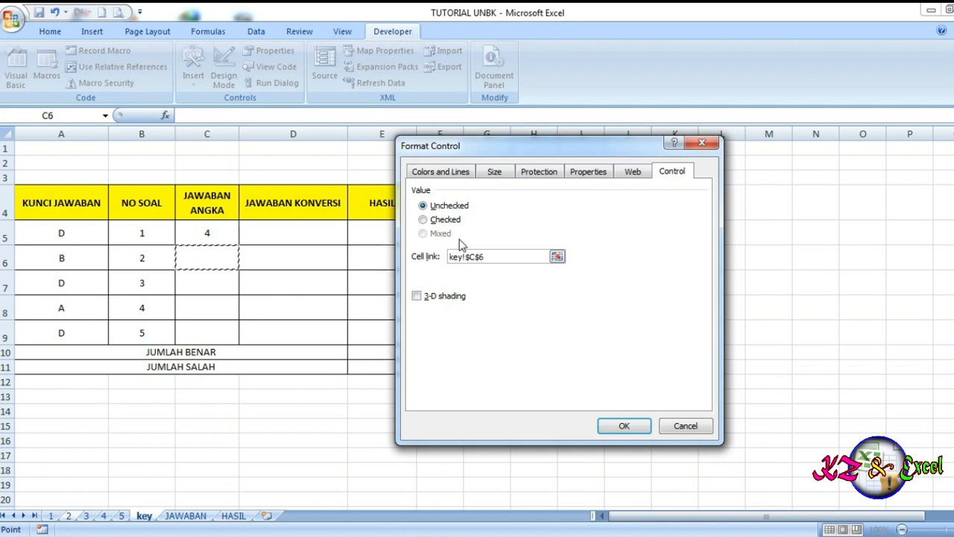
pyautogui.click(620, 425)
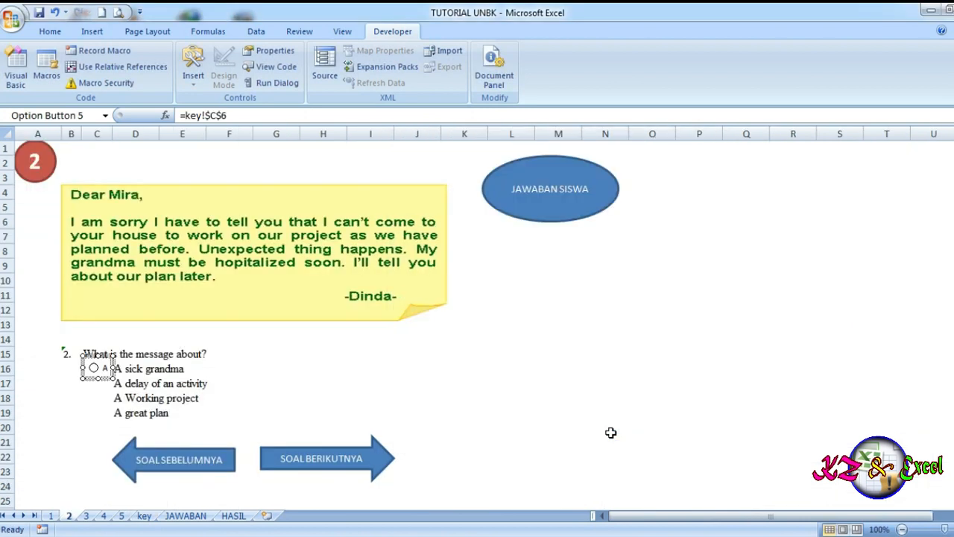
pyautogui.click(271, 383)
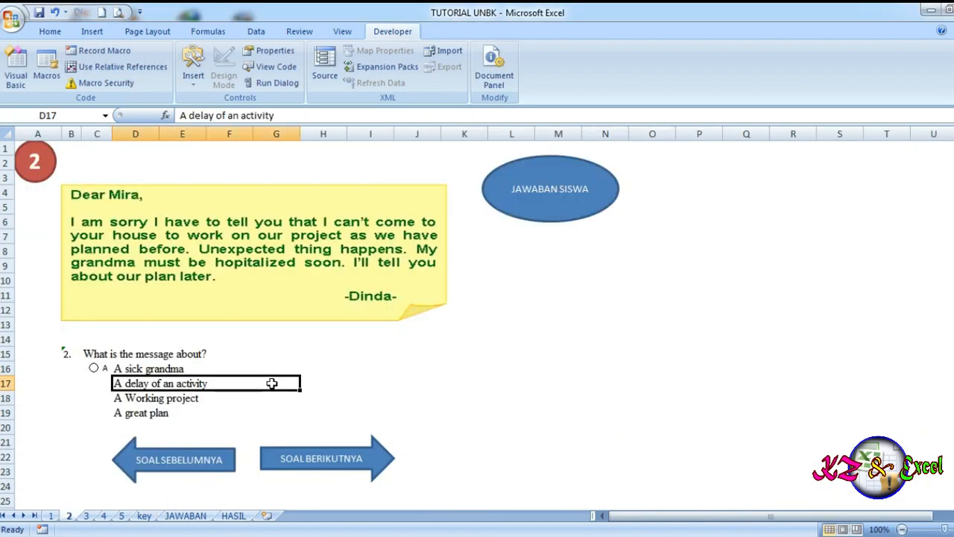
# Copy option button A on sheet 2 and paste three duplicates below it in column C
pyautogui.rightClick(94, 369)
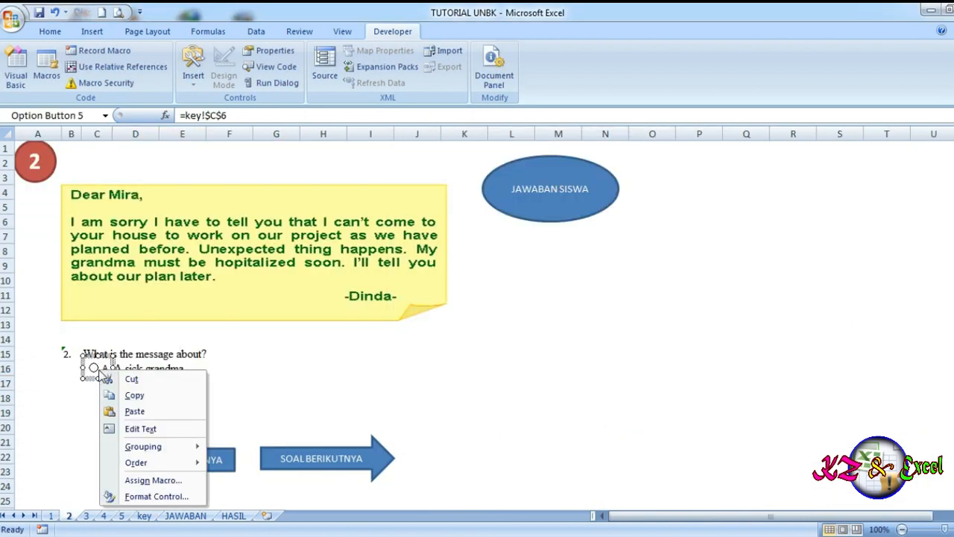
pyautogui.click(125, 396)
pyautogui.click(96, 386)
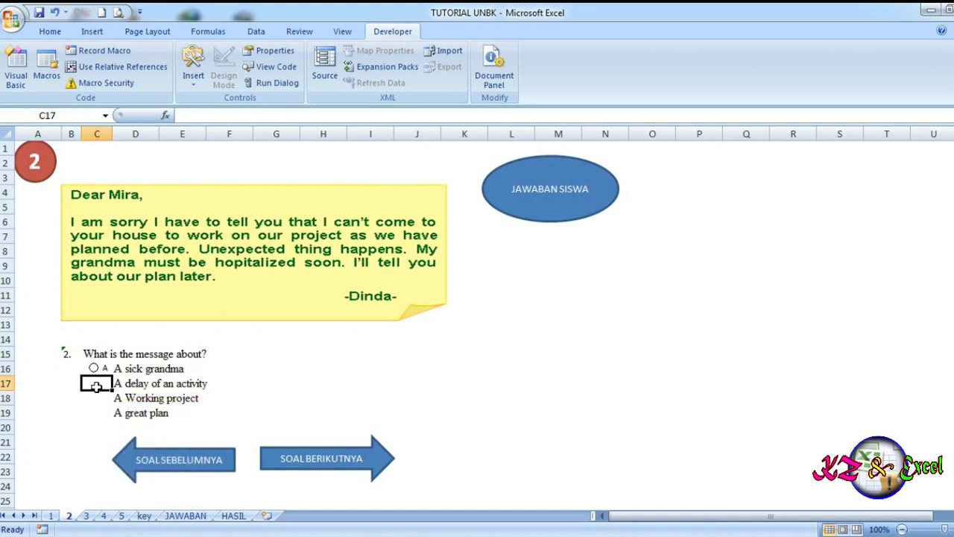
pyautogui.hotkey('ctrl', 'v')
pyautogui.moveTo(97, 385); pyautogui.dragTo(95, 441)
pyautogui.click(96, 425)
pyautogui.hotkey('ctrl', 'v')
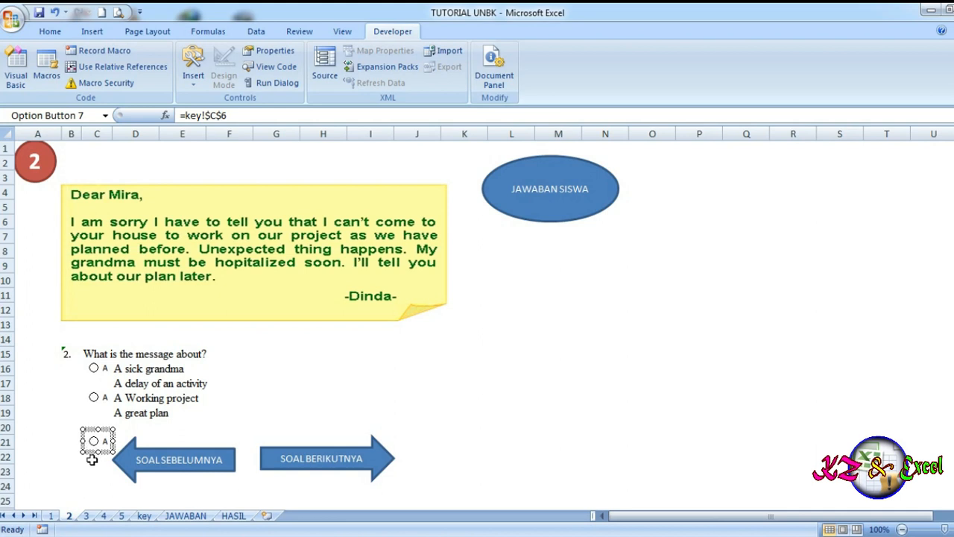
pyautogui.click(91, 459)
pyautogui.hotkey('ctrl', 'v')
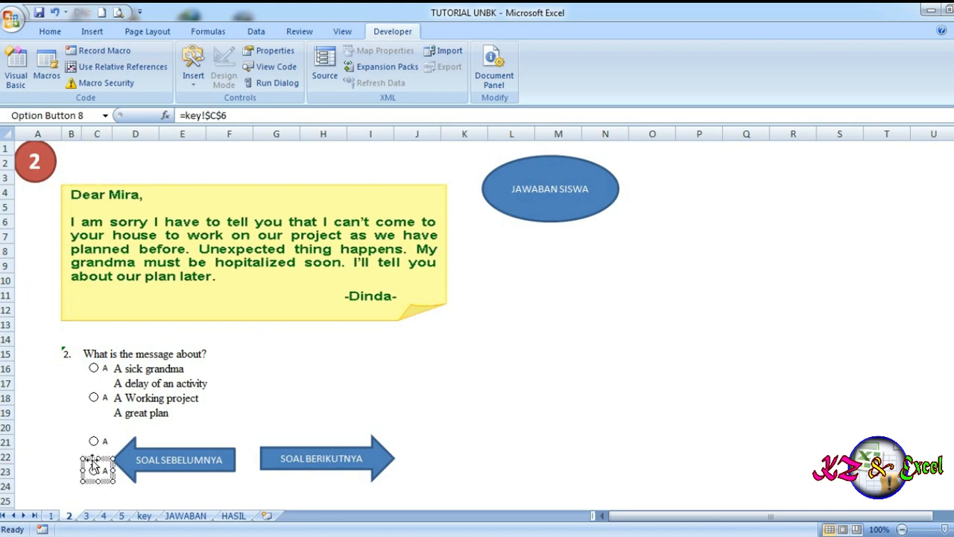
# Move the first duplicate option button beside "A delay of an activity" and label it B
pyautogui.rightClick(102, 406)
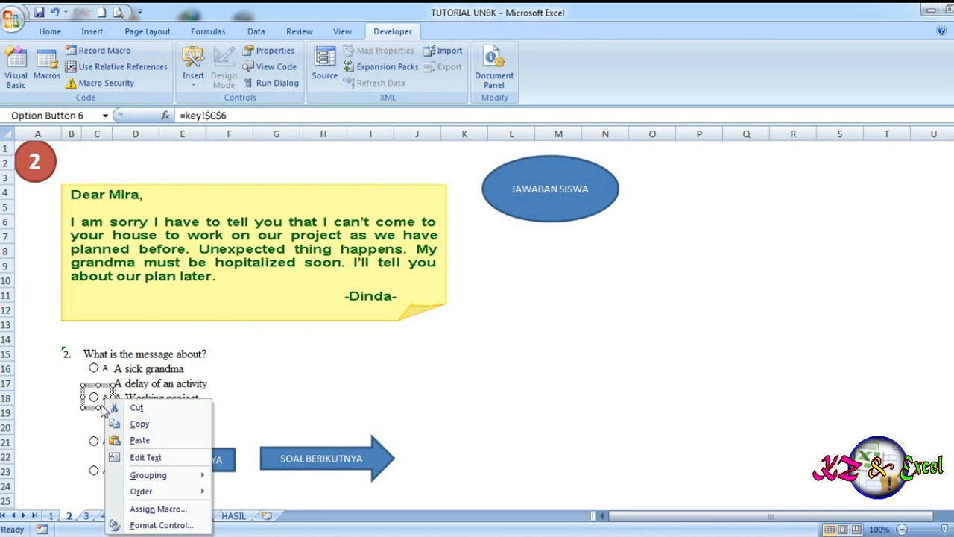
pyautogui.click(102, 406)
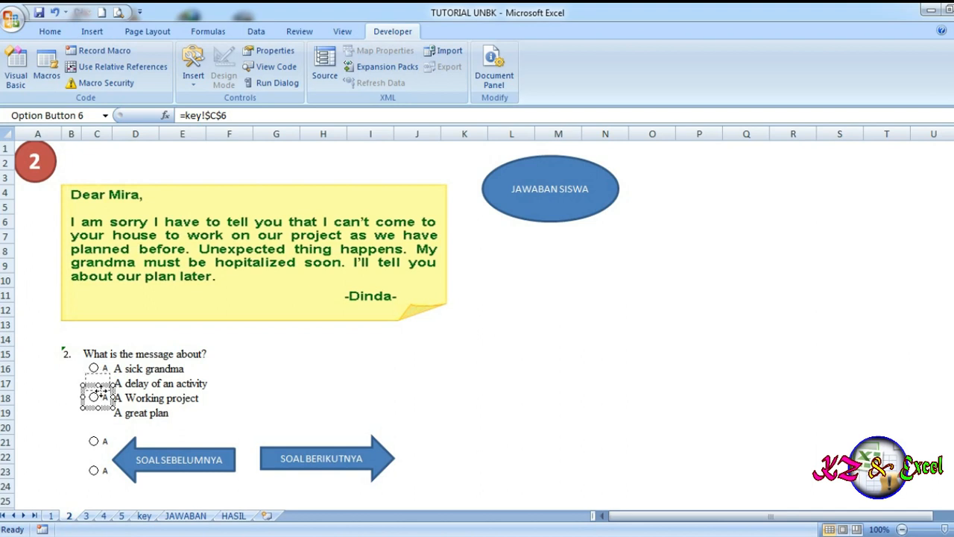
pyautogui.moveTo(99, 389); pyautogui.dragTo(100, 375)
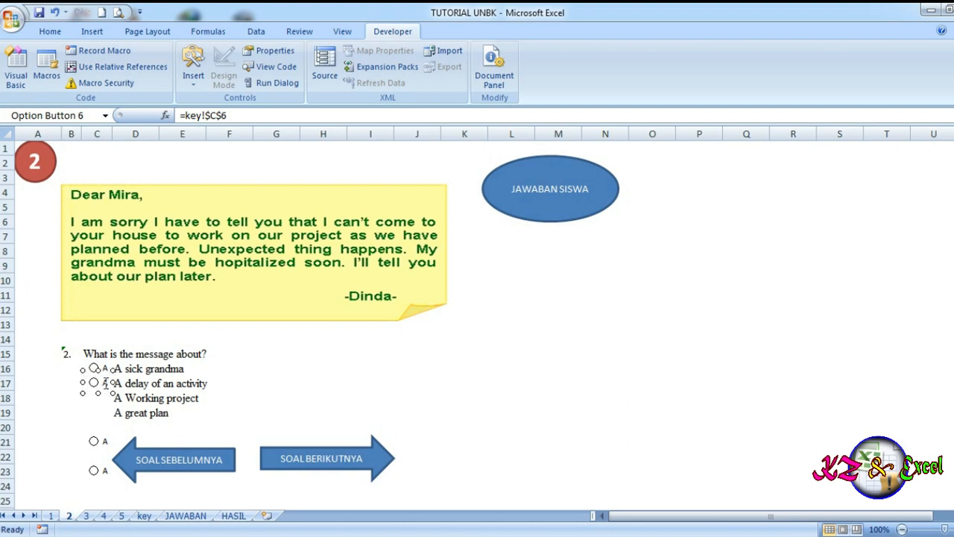
pyautogui.click(105, 382)
pyautogui.write('B')
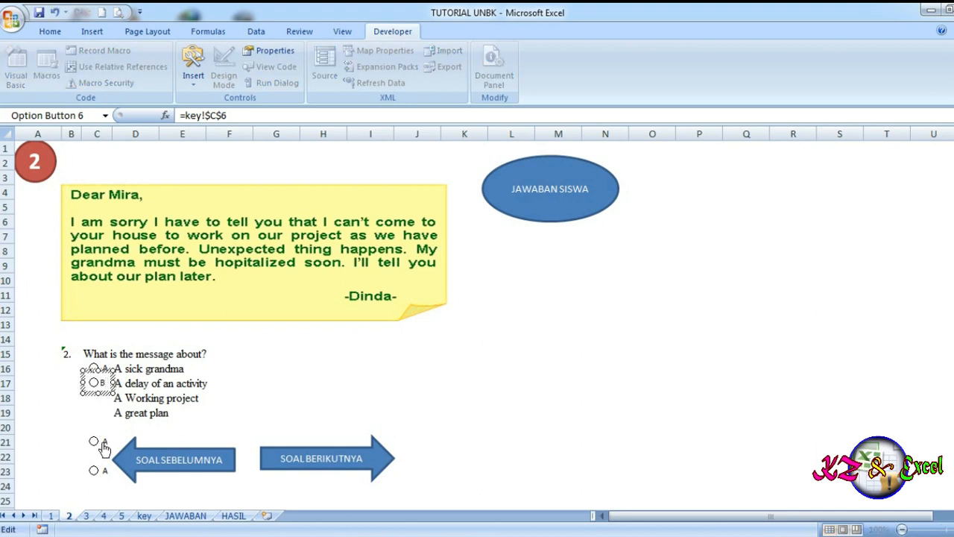
# Move the second duplicate option button beside "A Working project" and label it C
pyautogui.rightClick(106, 449)
pyautogui.press('Escape')
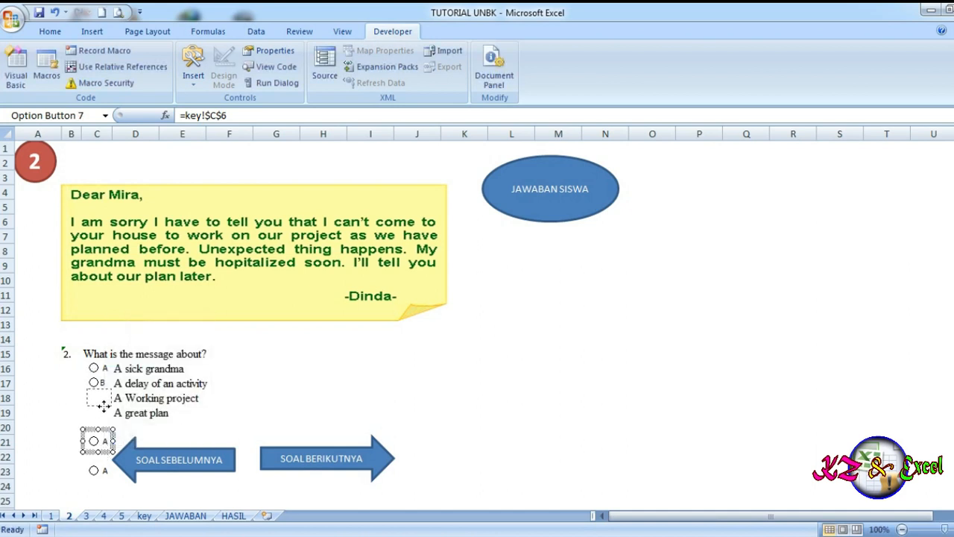
pyautogui.moveTo(103, 407); pyautogui.dragTo(106, 403)
pyautogui.click(108, 399)
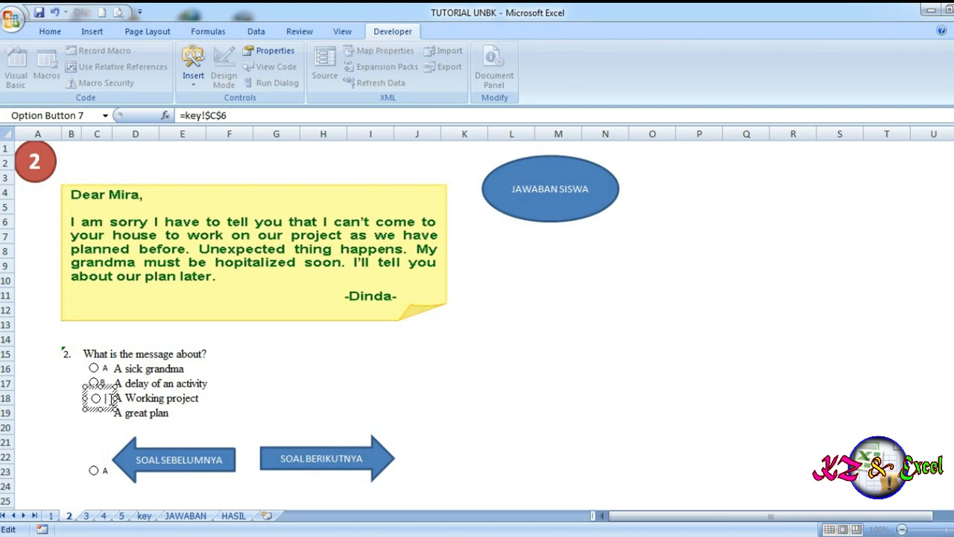
pyautogui.click(88, 401)
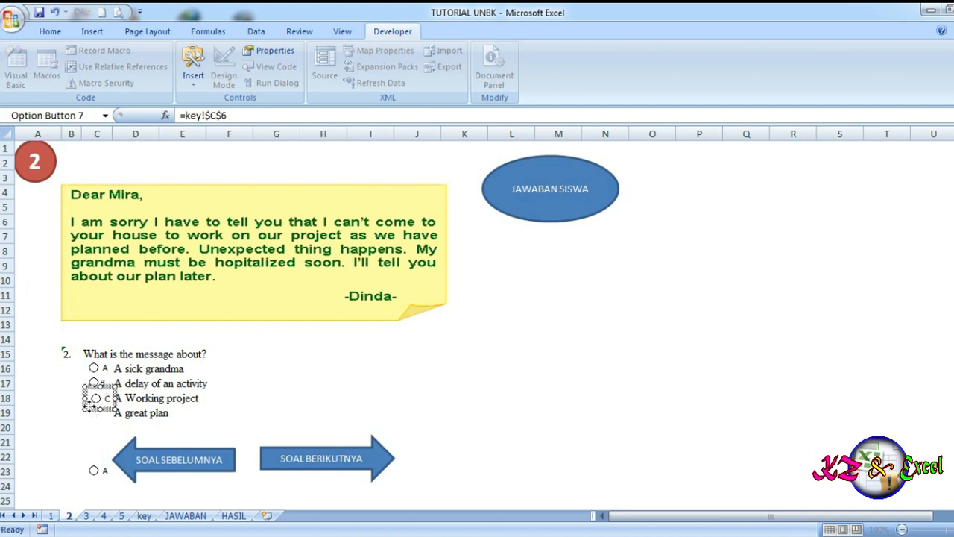
# Nudge option button C into line with B, and move the last duplicate option button beside "A great plan" and label it D
pyautogui.moveTo(88, 401); pyautogui.dragTo(84, 401)
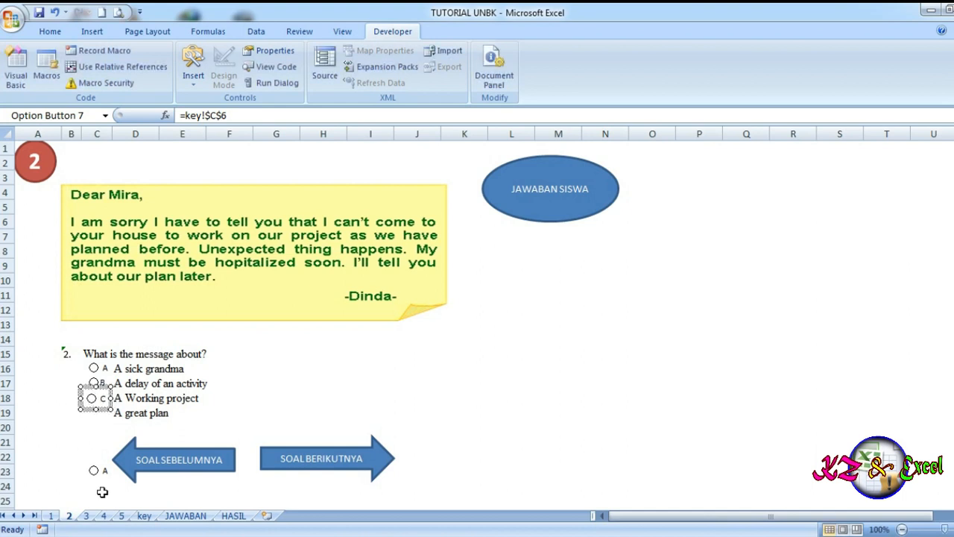
pyautogui.click(104, 482)
pyautogui.rightClick(106, 483)
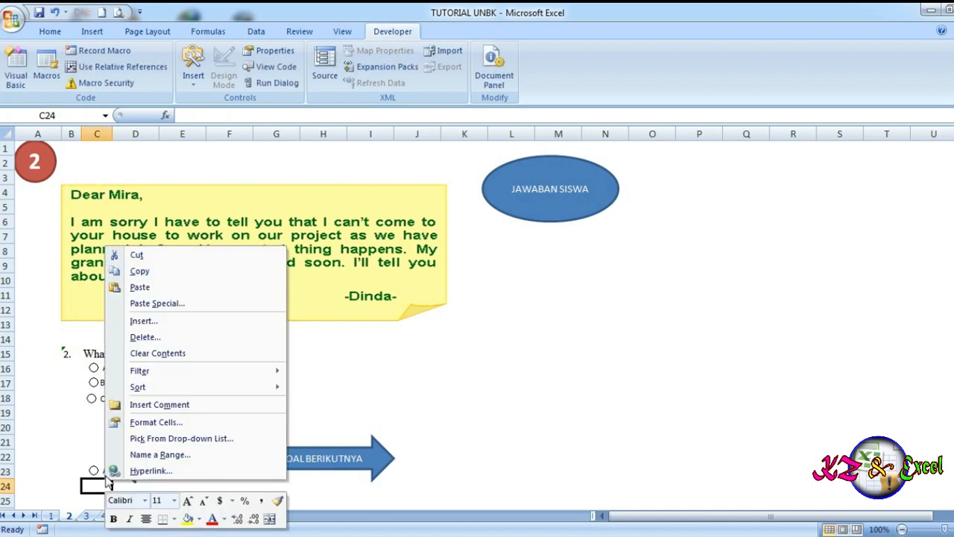
pyautogui.rightClick(102, 477)
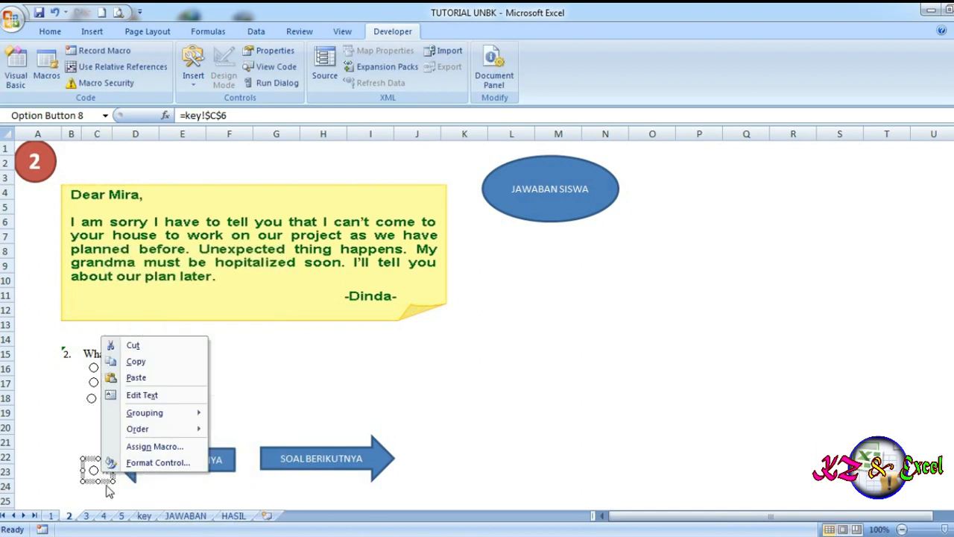
pyautogui.click(107, 482)
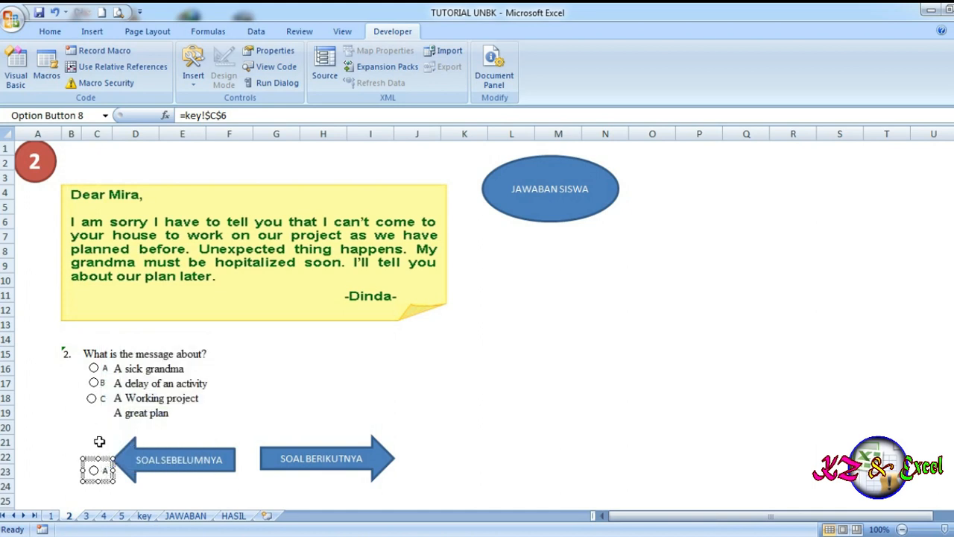
pyautogui.moveTo(98, 466); pyautogui.dragTo(101, 413)
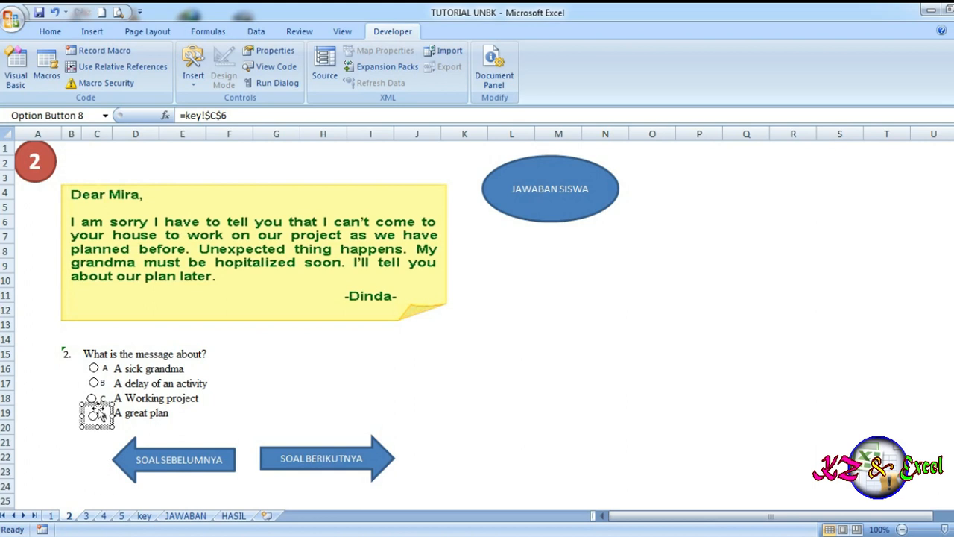
pyautogui.doubleClick(104, 415)
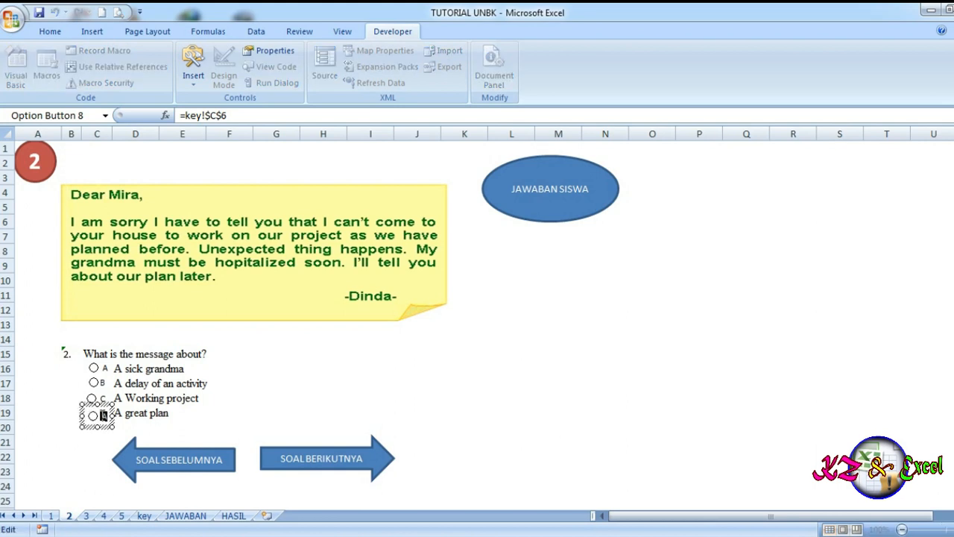
pyautogui.click(261, 408)
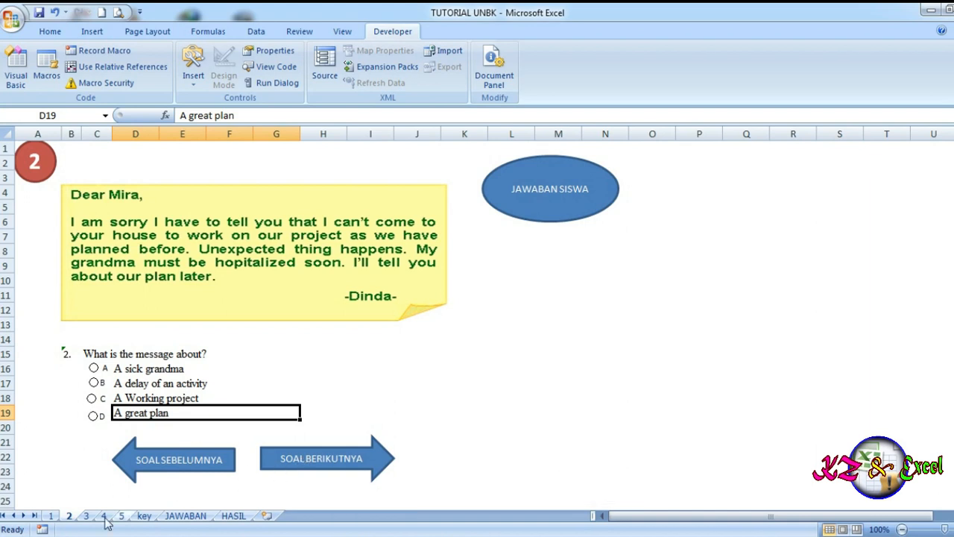
# Test the SOAL BERIKUTNYA and SOAL SEBELUMNYA arrows by going from sheet 2 forward to sheet 4 and back to sheet 2
pyautogui.click(354, 466)
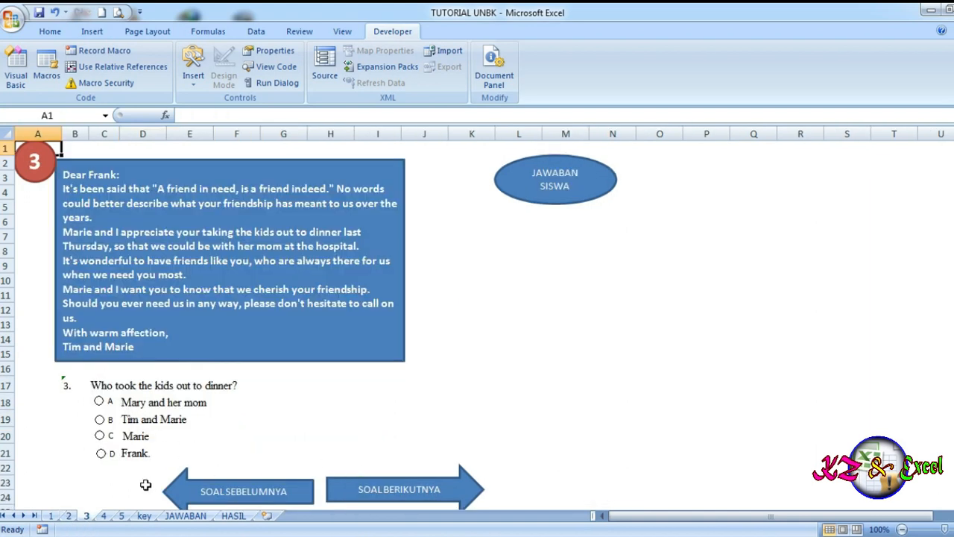
pyautogui.click(425, 486)
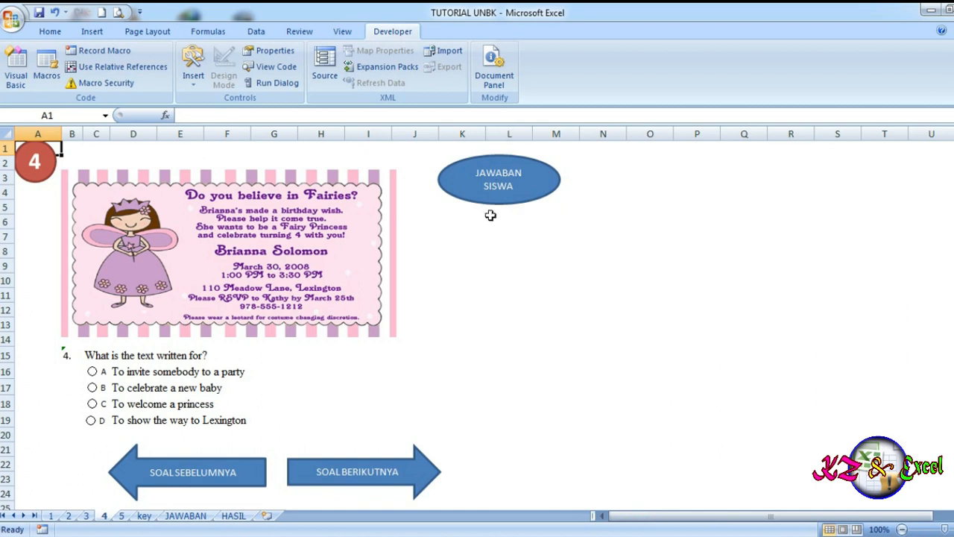
pyautogui.click(196, 473)
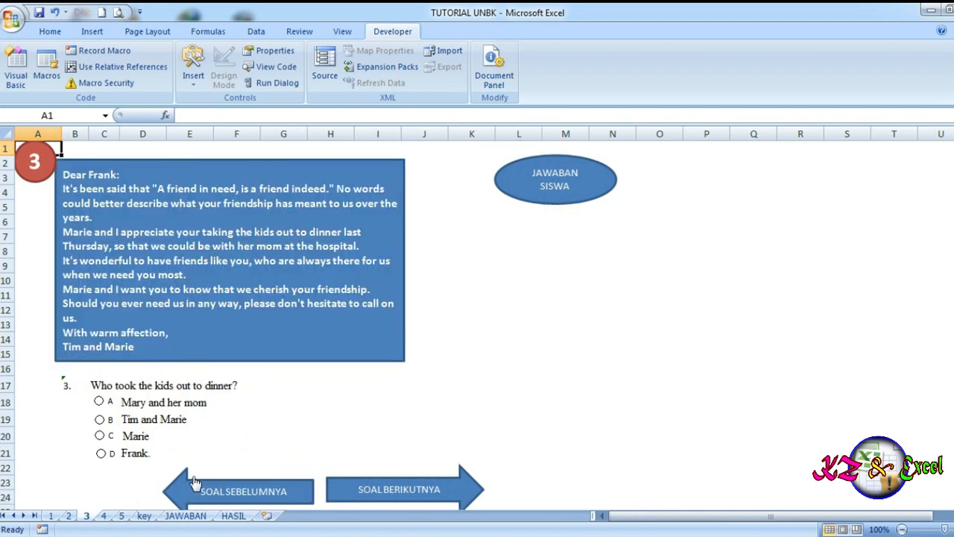
pyautogui.click(195, 489)
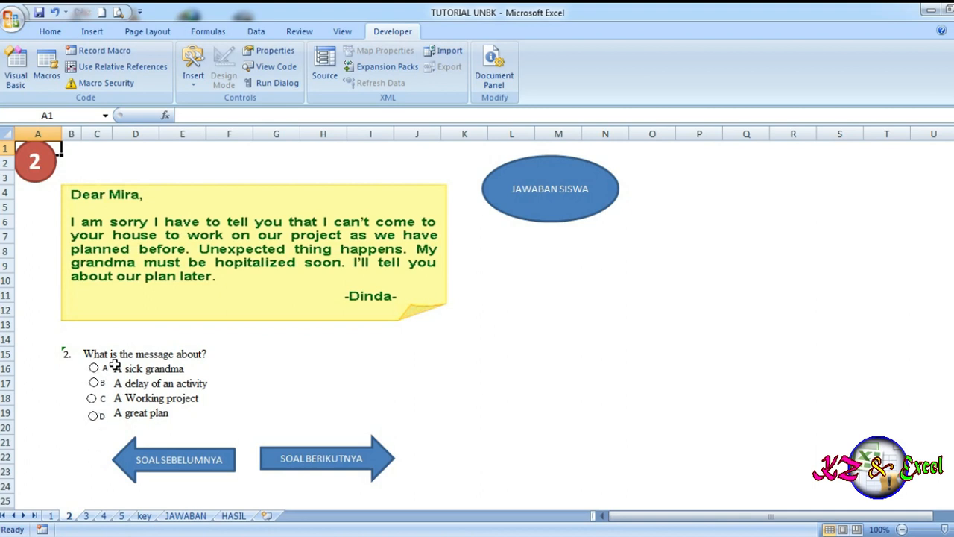
# Review the key sheet and question sheets 5, 3 and 1, and test the JAWABAN SISWA link on sheet 3
pyautogui.click(144, 516)
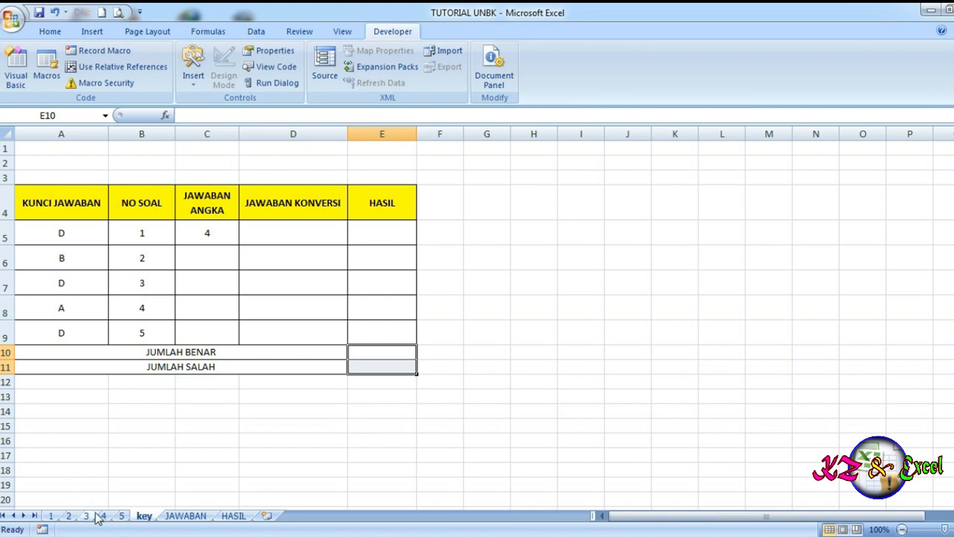
pyautogui.click(122, 515)
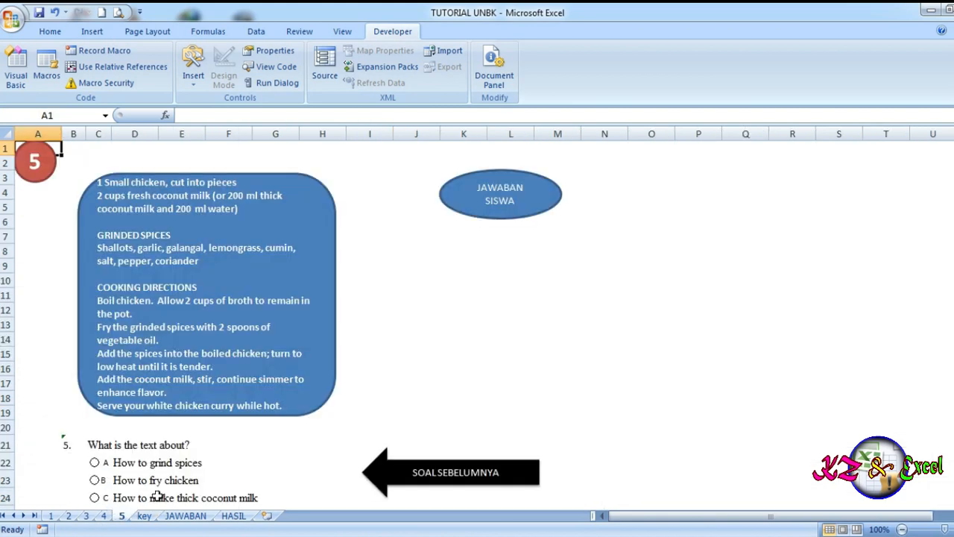
pyautogui.click(87, 516)
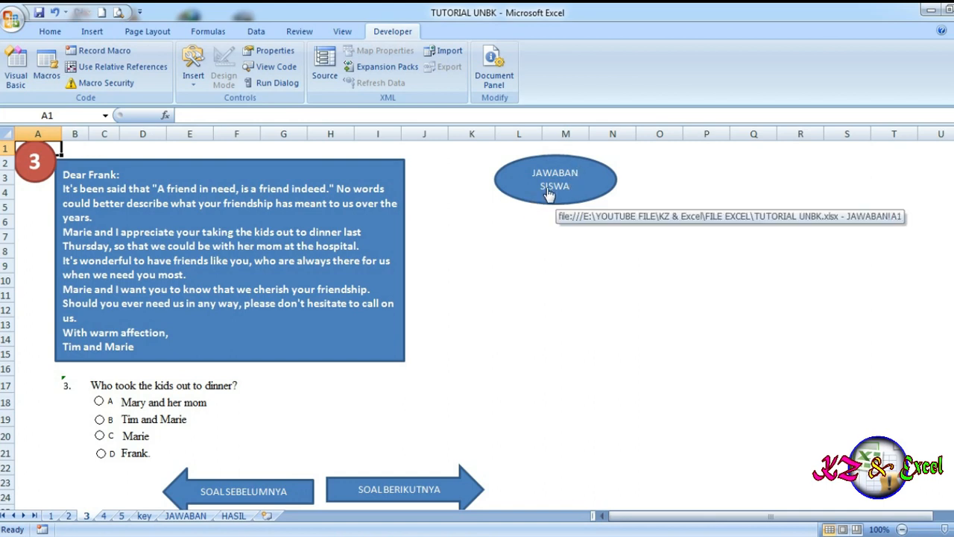
pyautogui.click(572, 187)
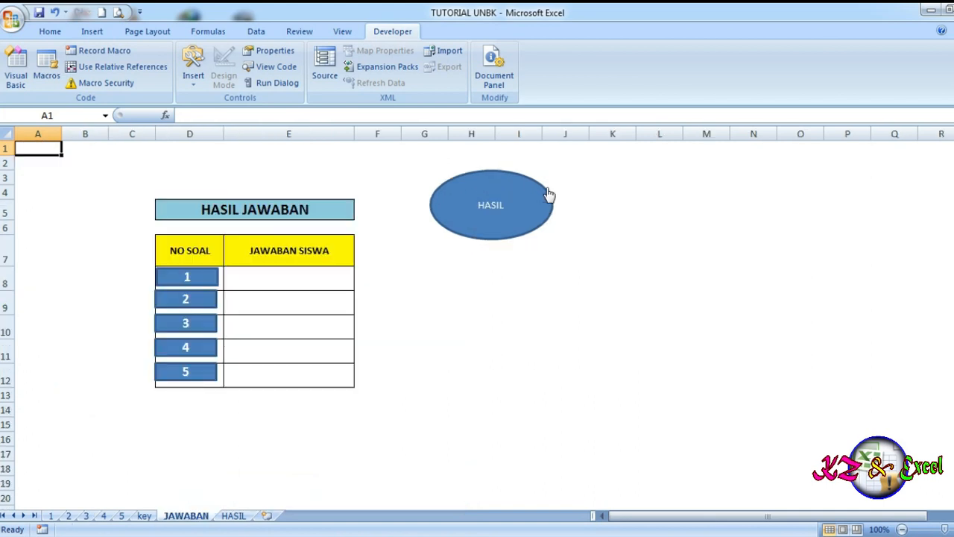
pyautogui.click(145, 516)
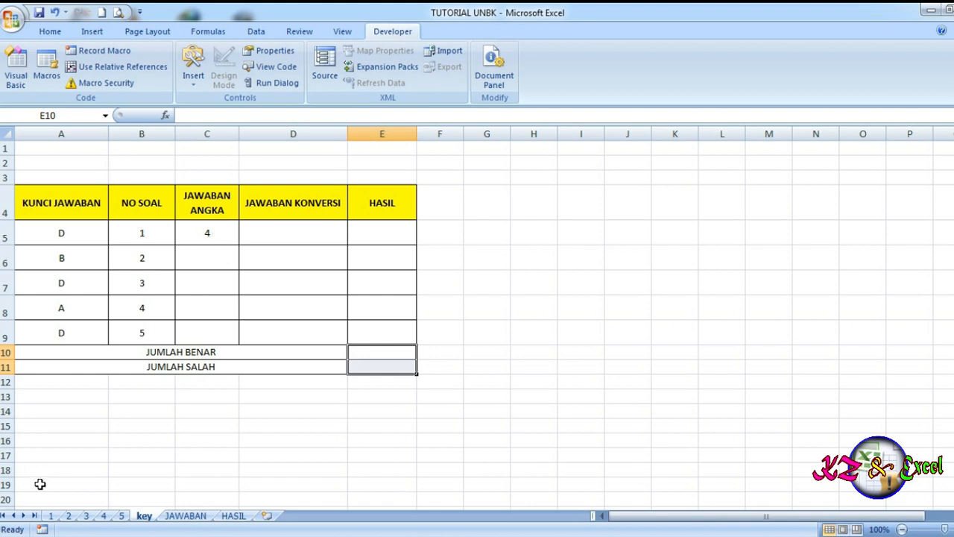
pyautogui.click(50, 516)
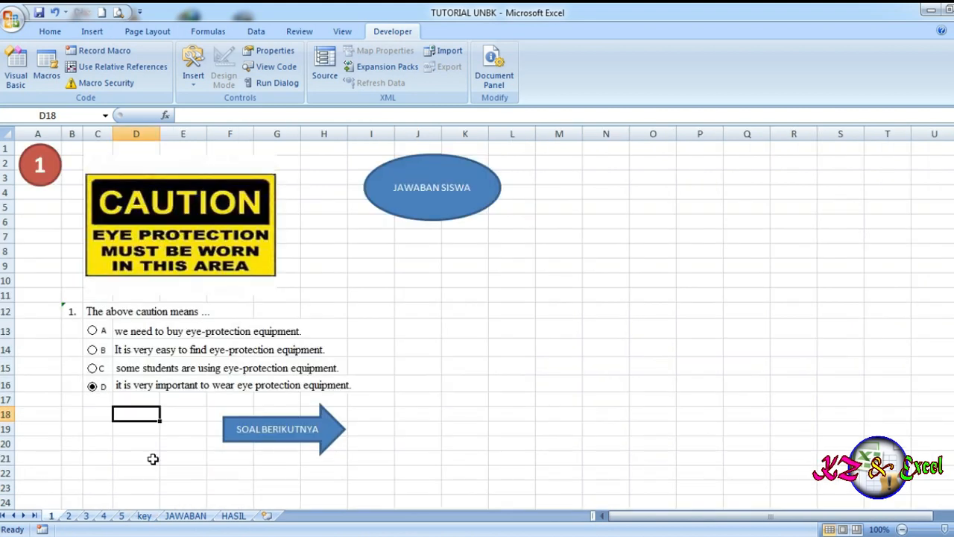
# On the key sheet, start the JAWABAN KONVERSI formula in D5 with =IF(C5=1,"A", to convert answer 1 to A
pyautogui.click(147, 518)
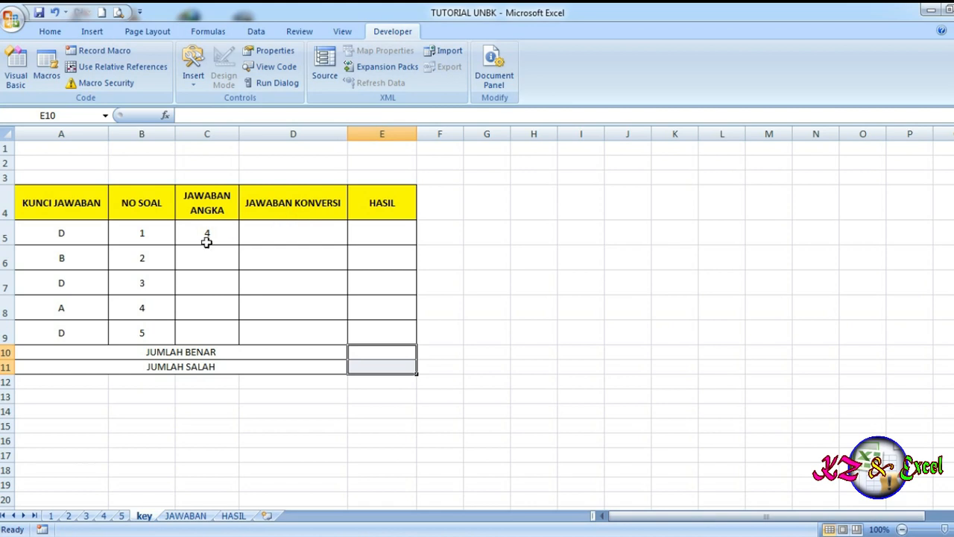
pyautogui.click(288, 234)
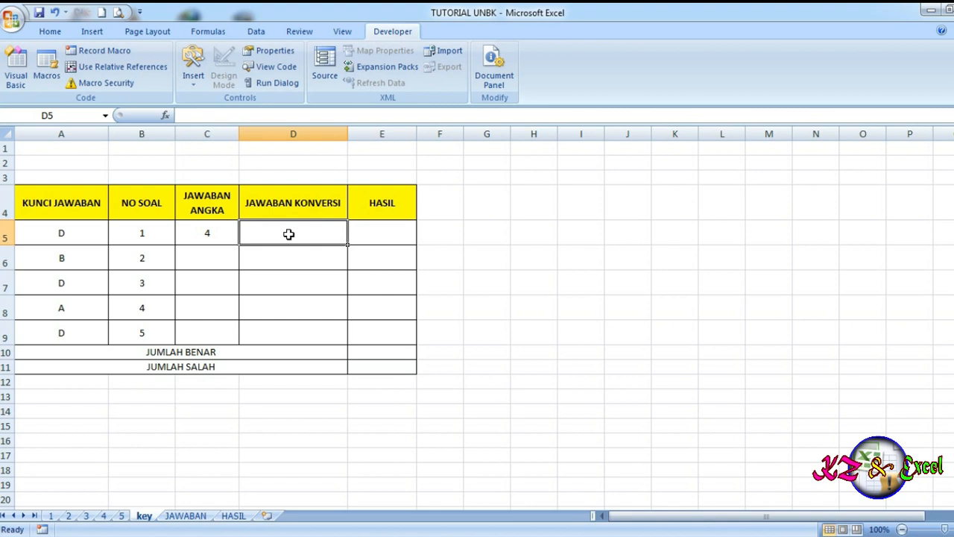
pyautogui.write('=')
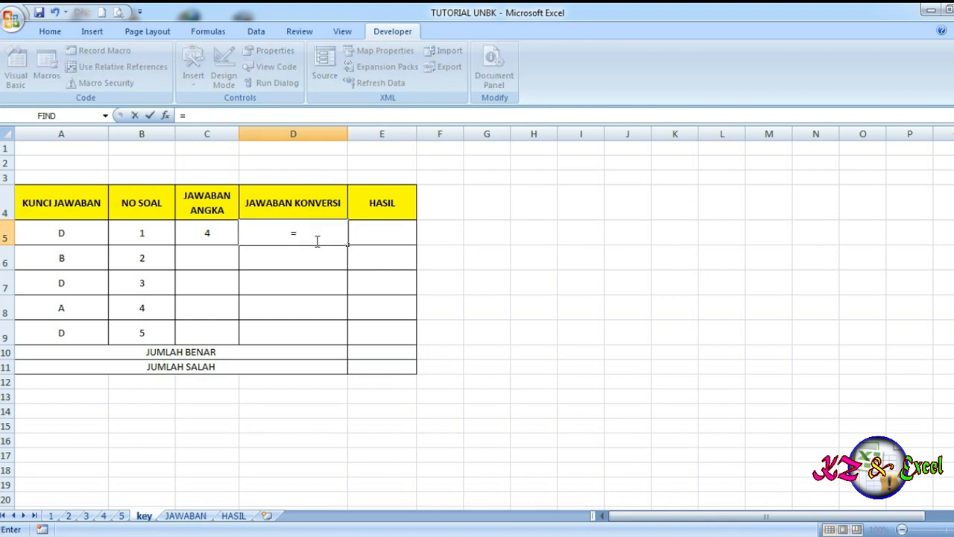
pyautogui.write('IF(')
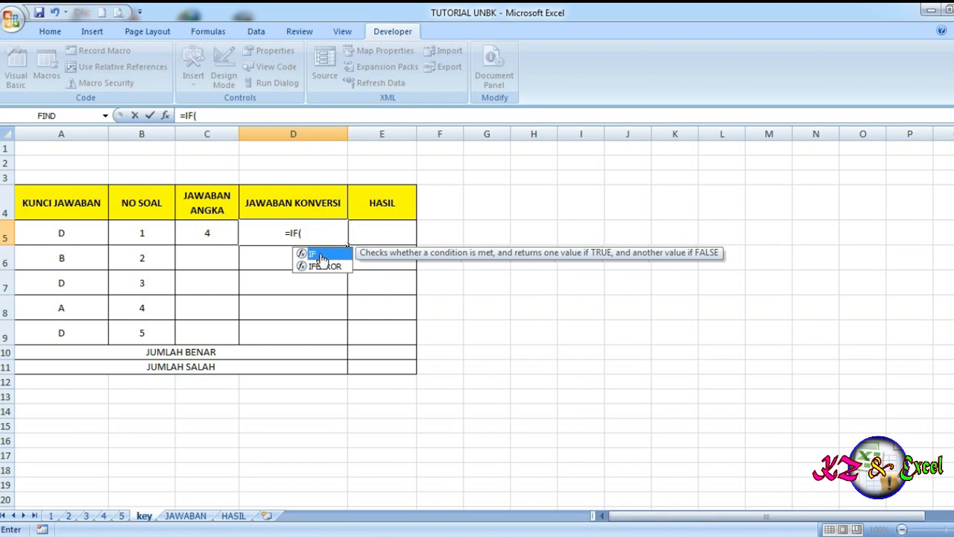
pyautogui.doubleClick(320, 255)
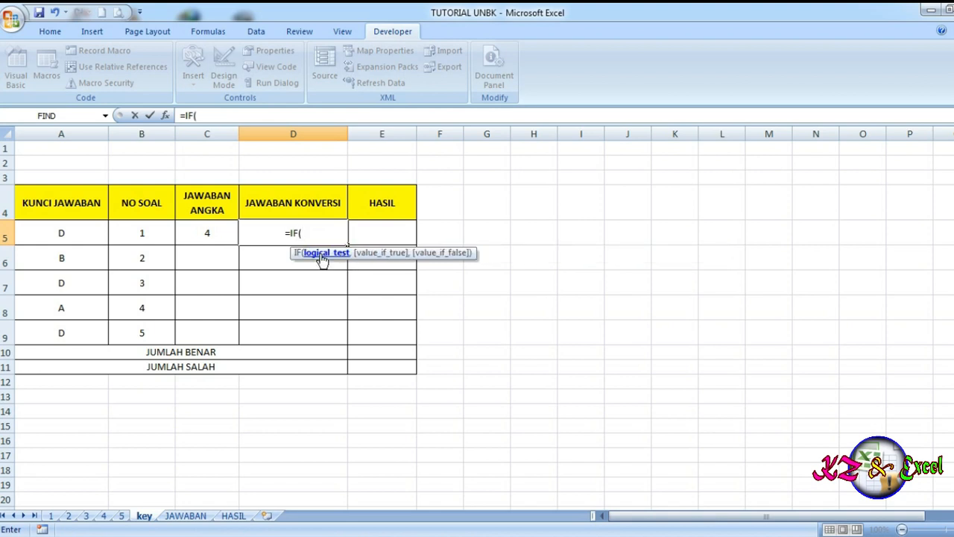
pyautogui.click(212, 234)
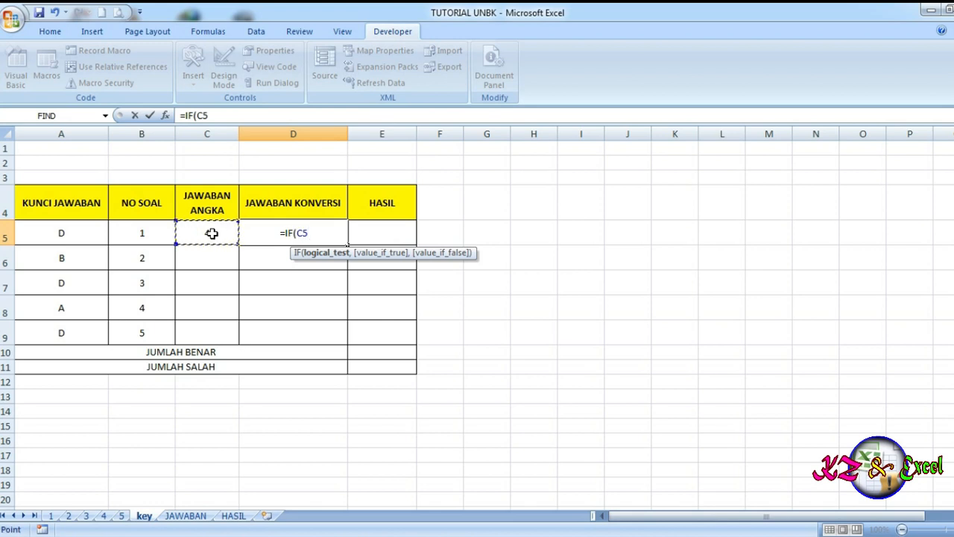
pyautogui.write('=1')
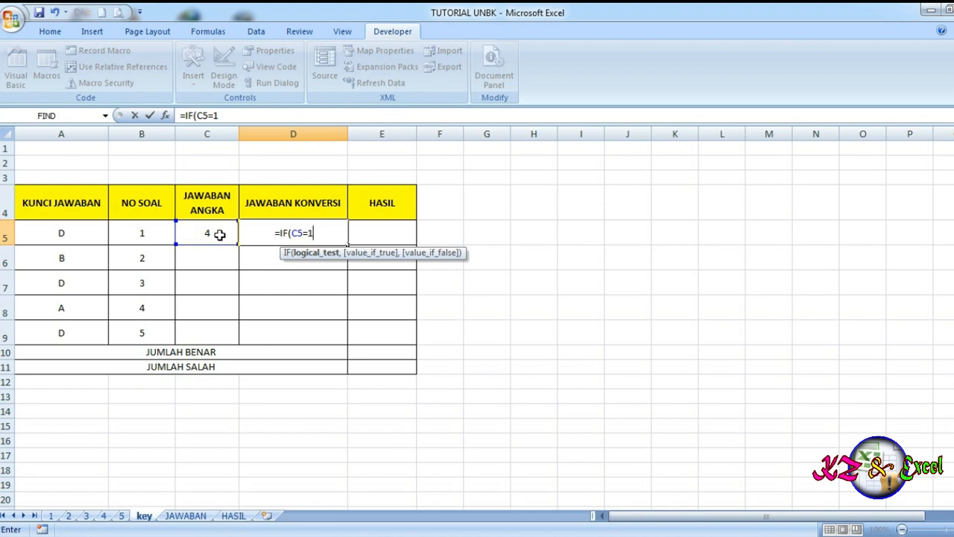
pyautogui.write(',')
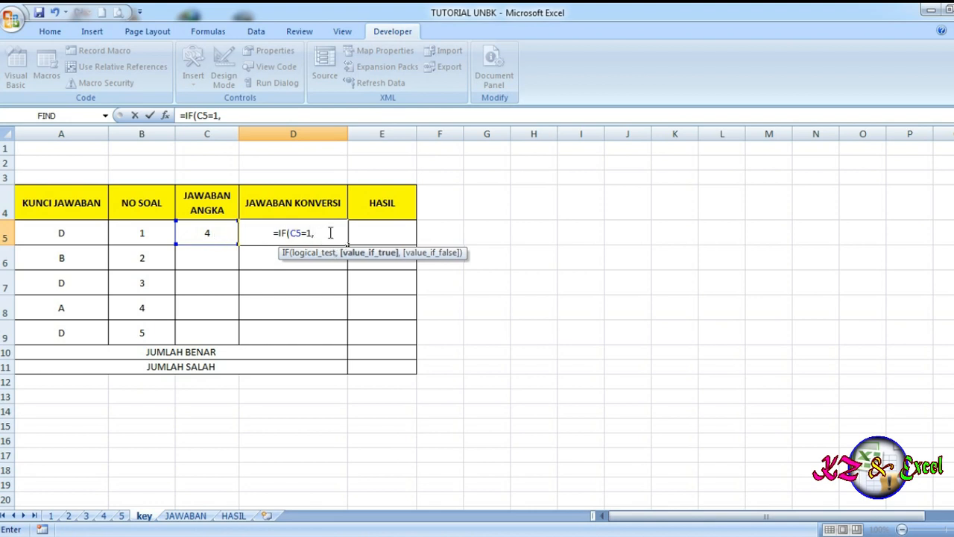
pyautogui.write('"')
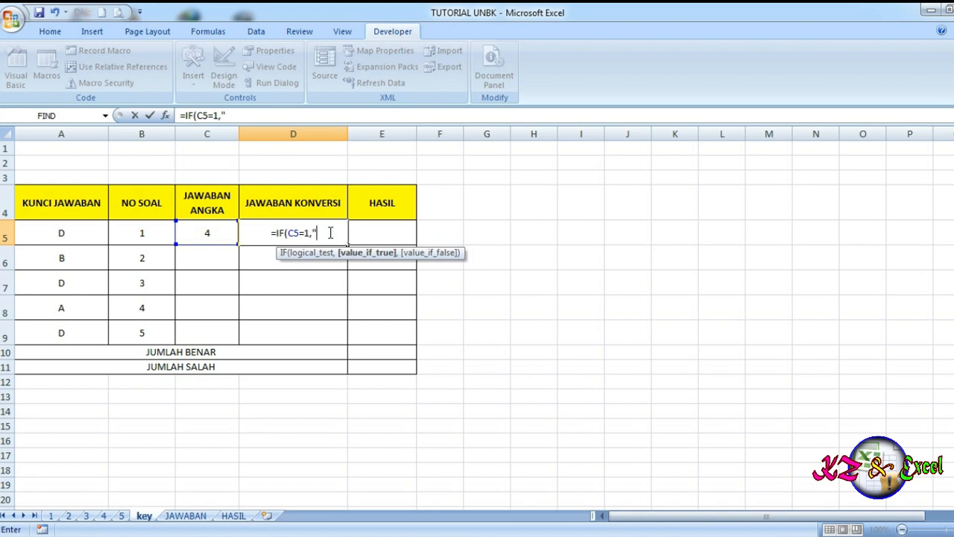
pyautogui.write('a')
pyautogui.press('BackSpace')
pyautogui.write('A"')
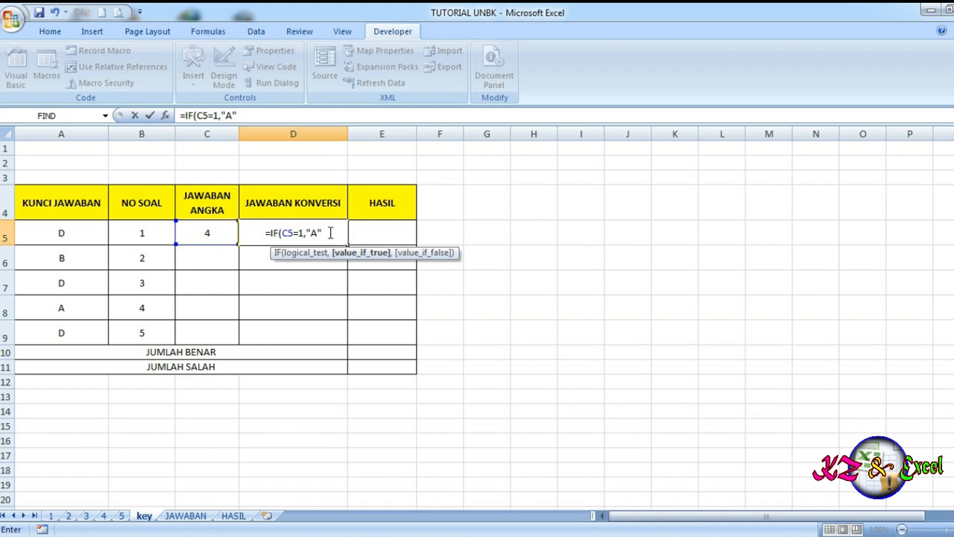
pyautogui.write(',')
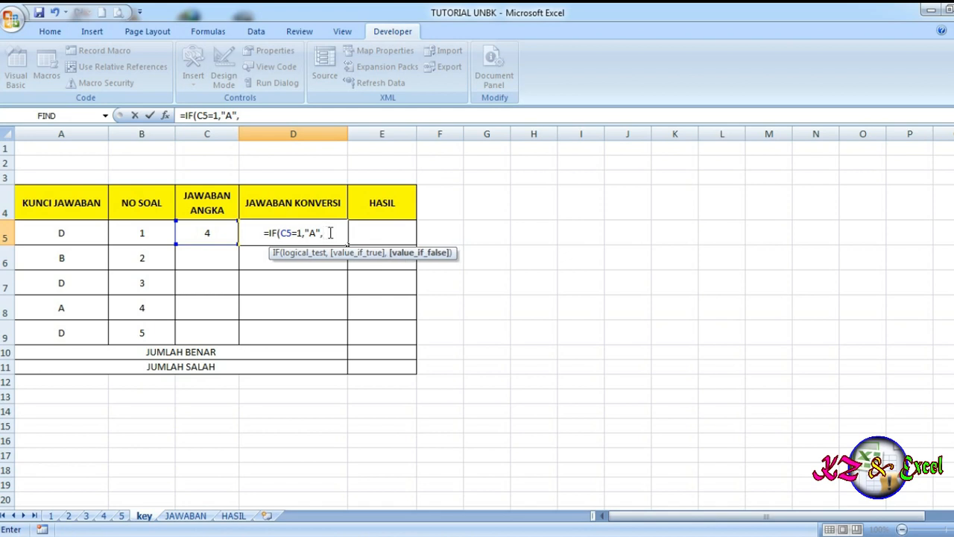
# Nest a second condition in the D5 formula, IF(C5=2,"B", so that answer 2 converts to B
pyautogui.write('IF')
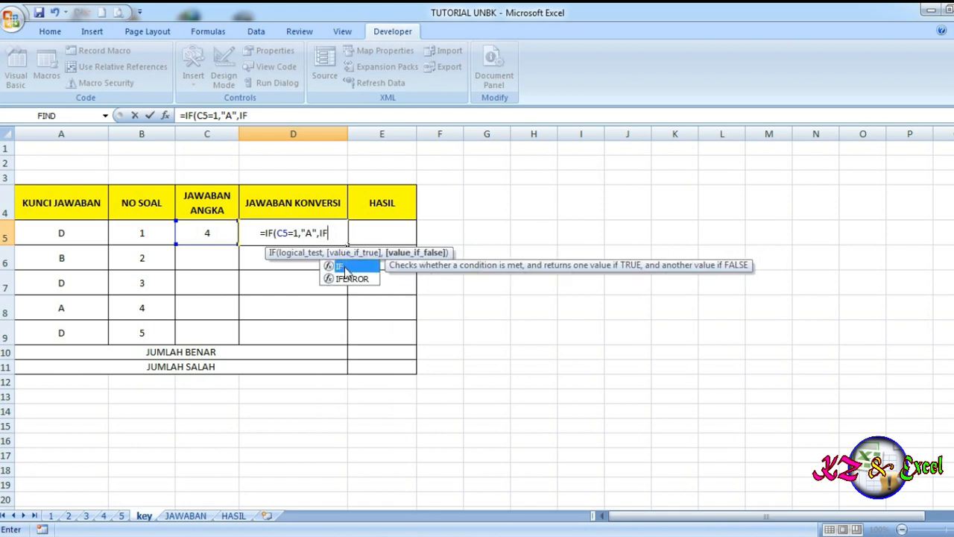
pyautogui.doubleClick(345, 266)
pyautogui.click(207, 233)
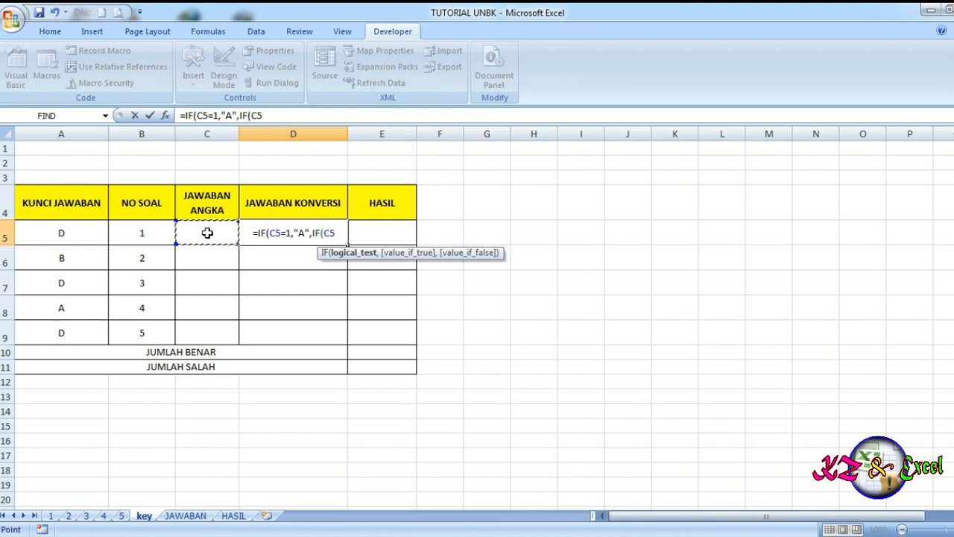
pyautogui.write('=')
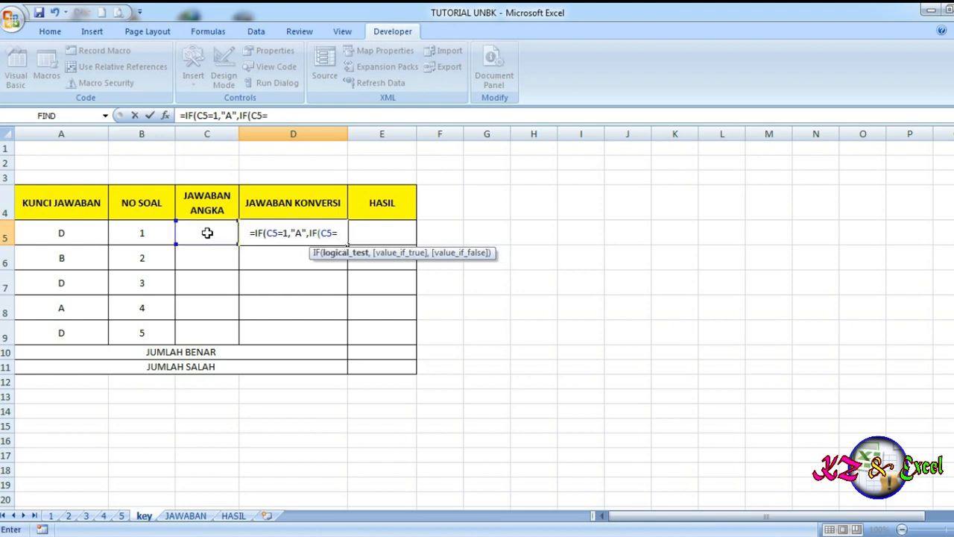
pyautogui.write('2,"')
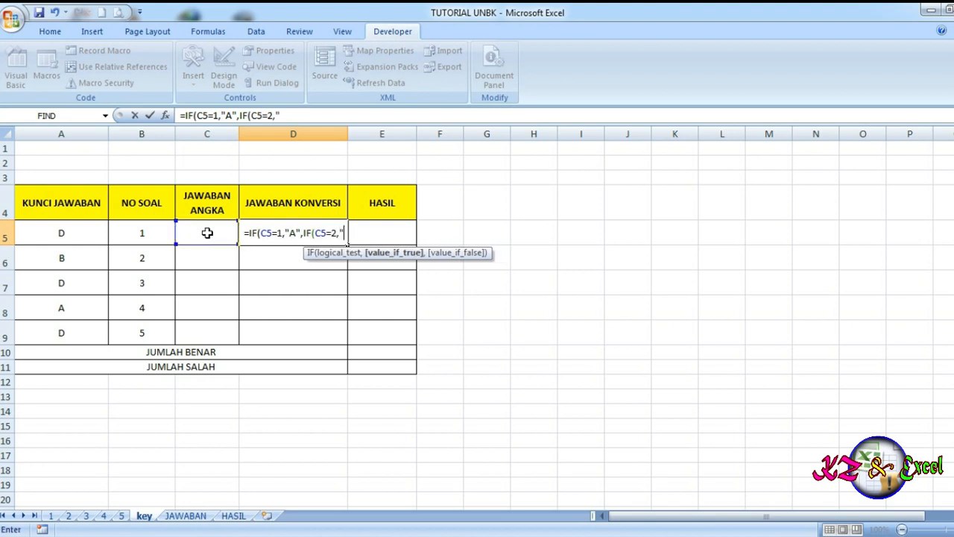
pyautogui.write('B')
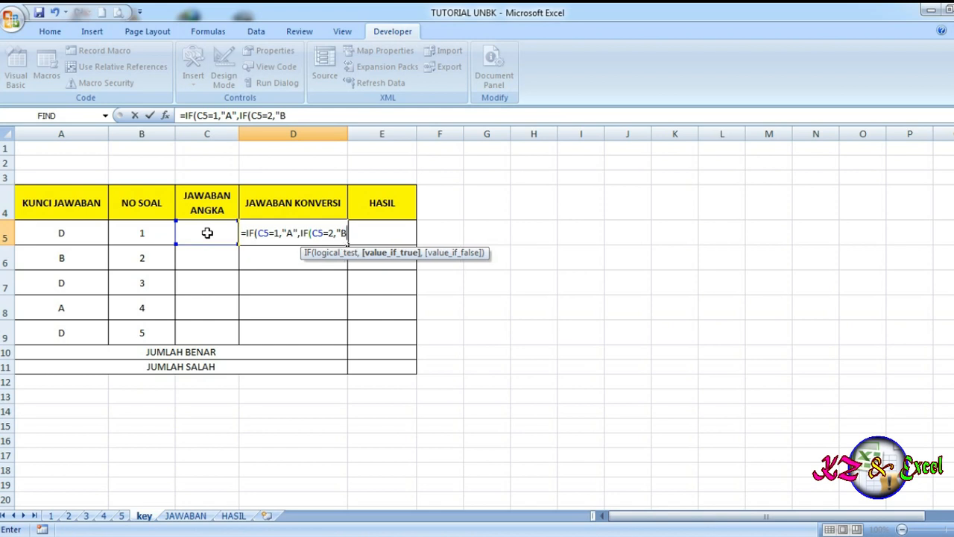
pyautogui.write('",')
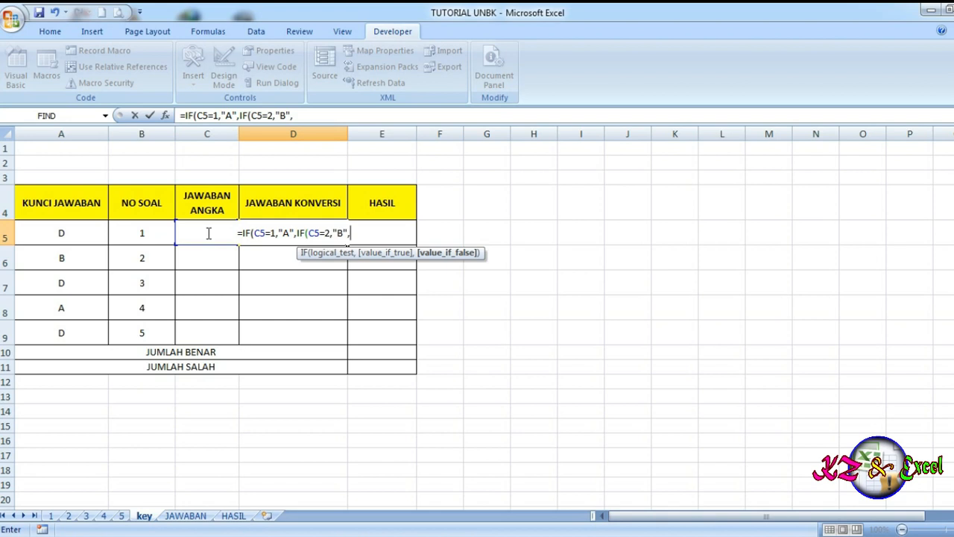
# Add a third nested condition to the D5 formula, IF(C5=3,"C", so that answer 3 converts to C
pyautogui.write('IF')
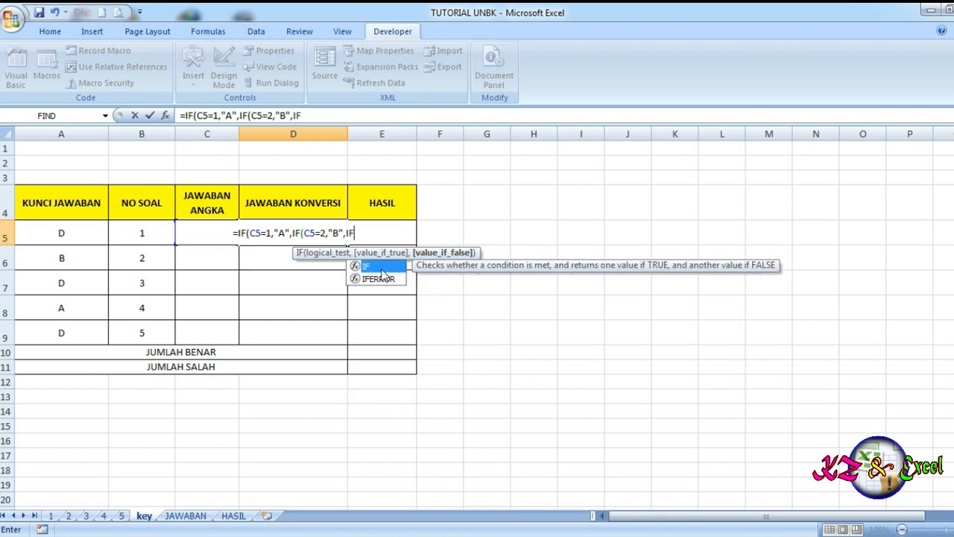
pyautogui.write('(')
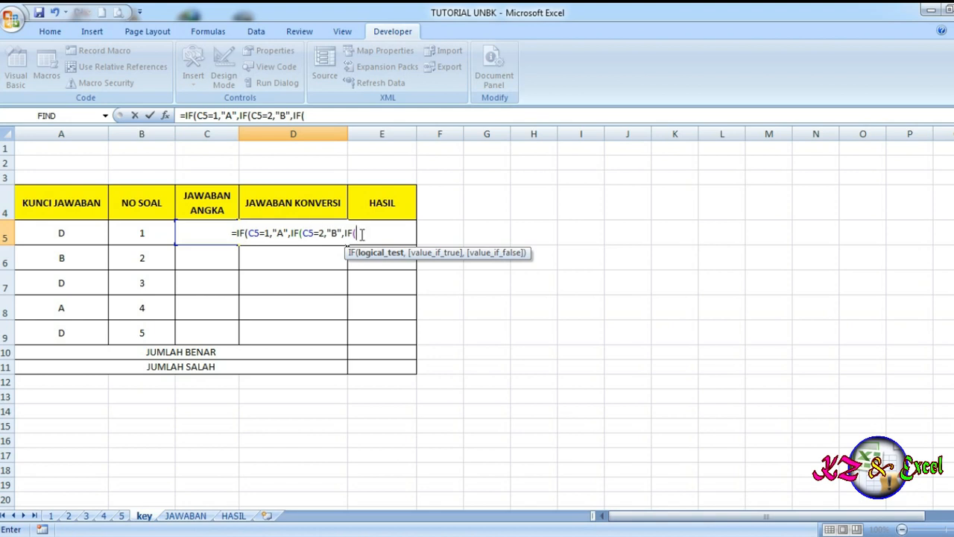
pyautogui.write('C5')
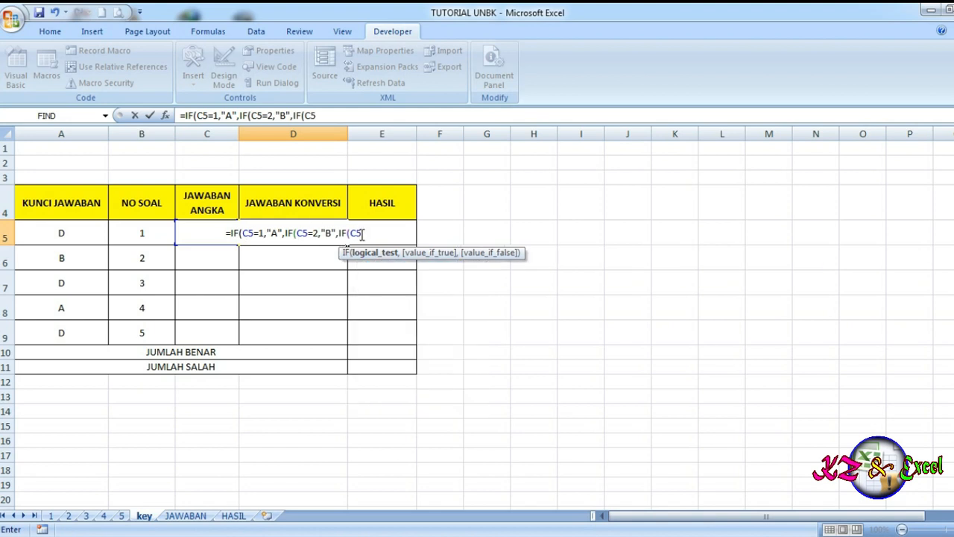
pyautogui.write('=3')
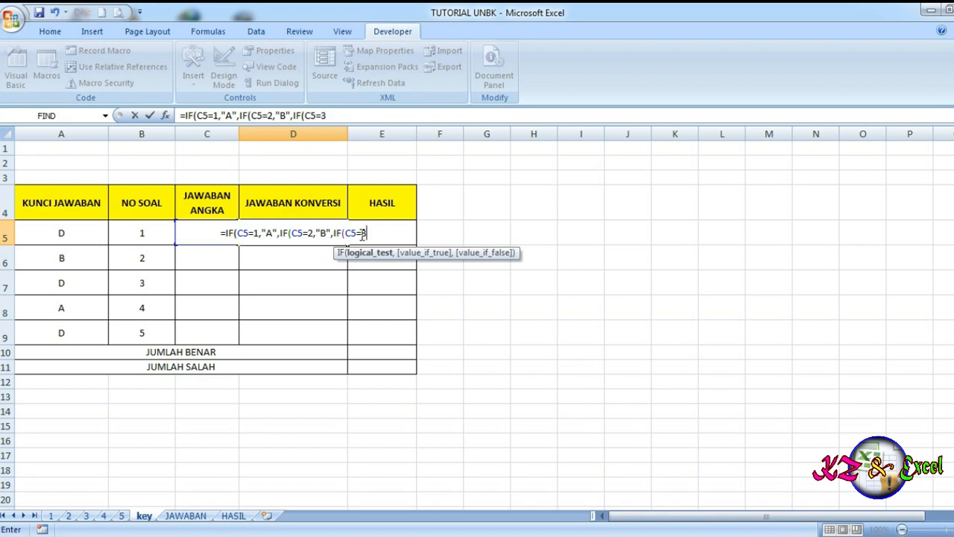
pyautogui.write(',')
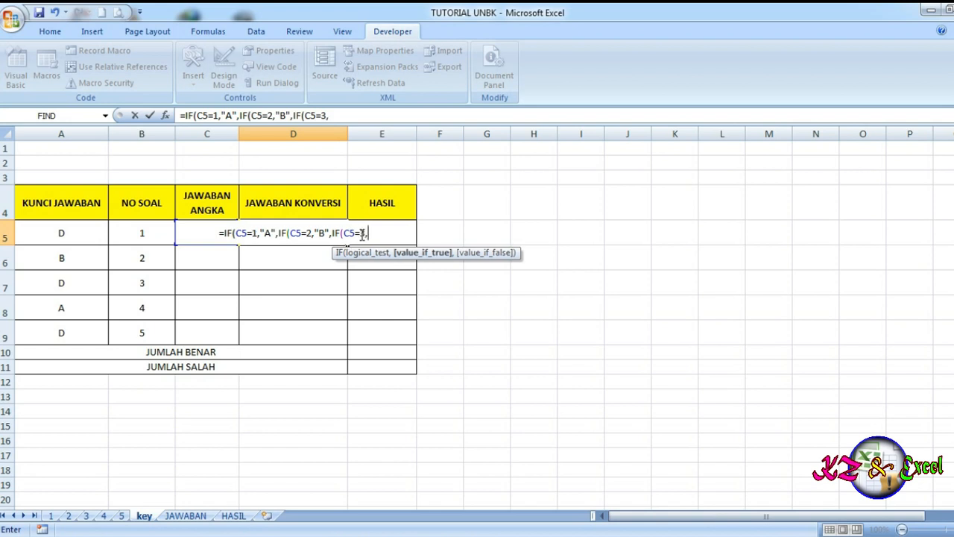
pyautogui.write('"')
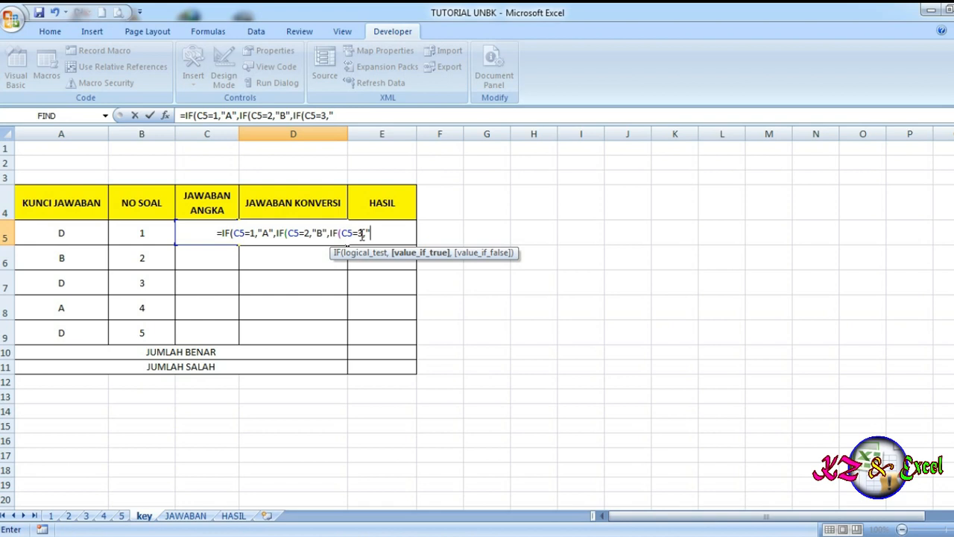
pyautogui.write('C"')
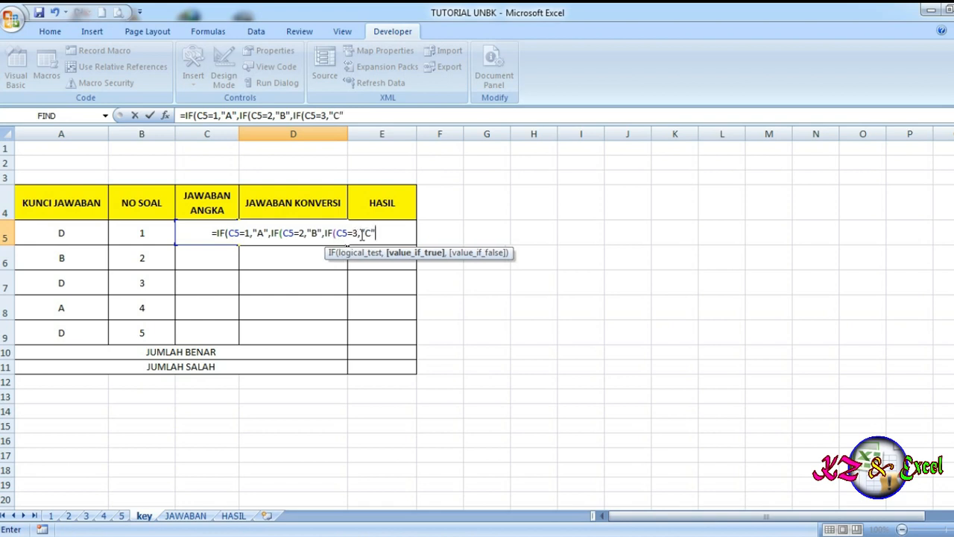
pyautogui.write(',')
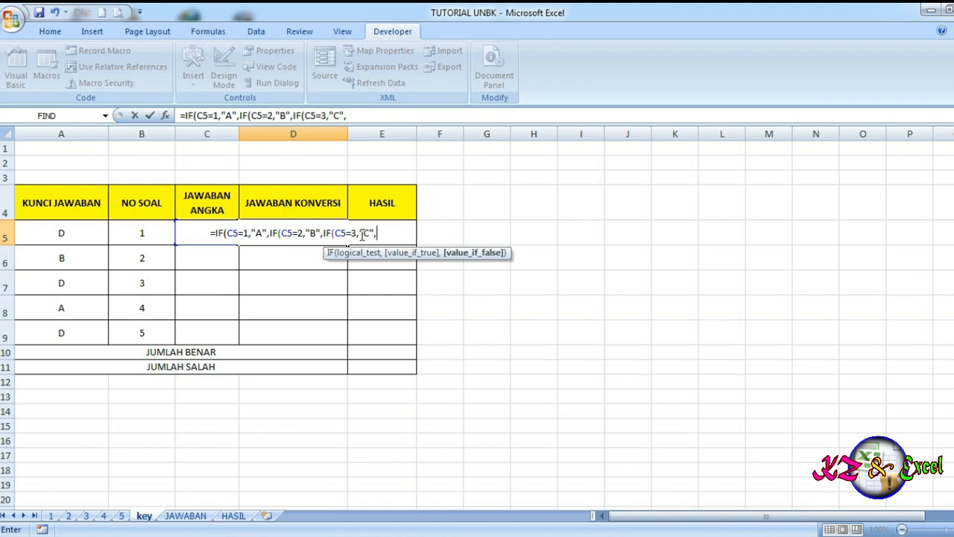
# Add a fourth nested condition to the D5 formula, IF(C5=4,"D", so that answer 4 converts to D
pyautogui.write('IF')
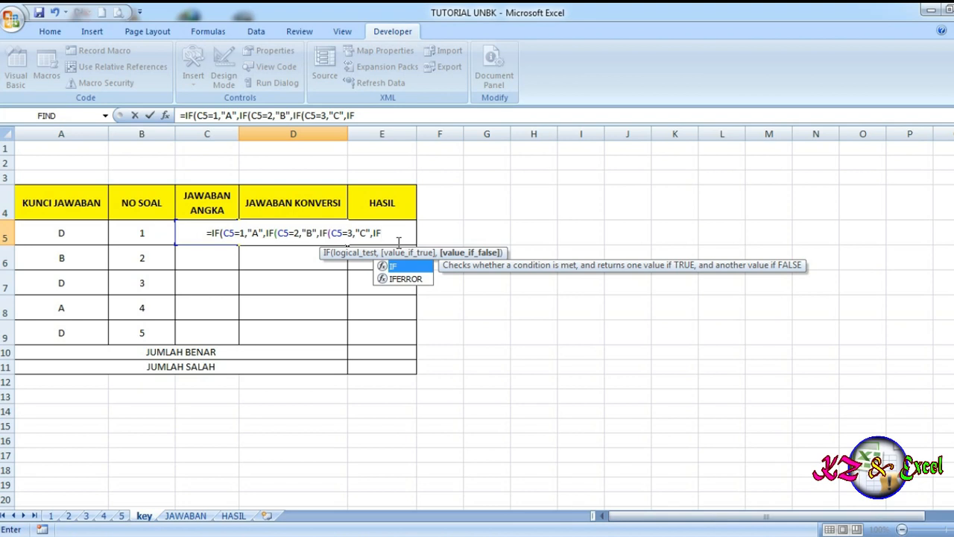
pyautogui.write('(')
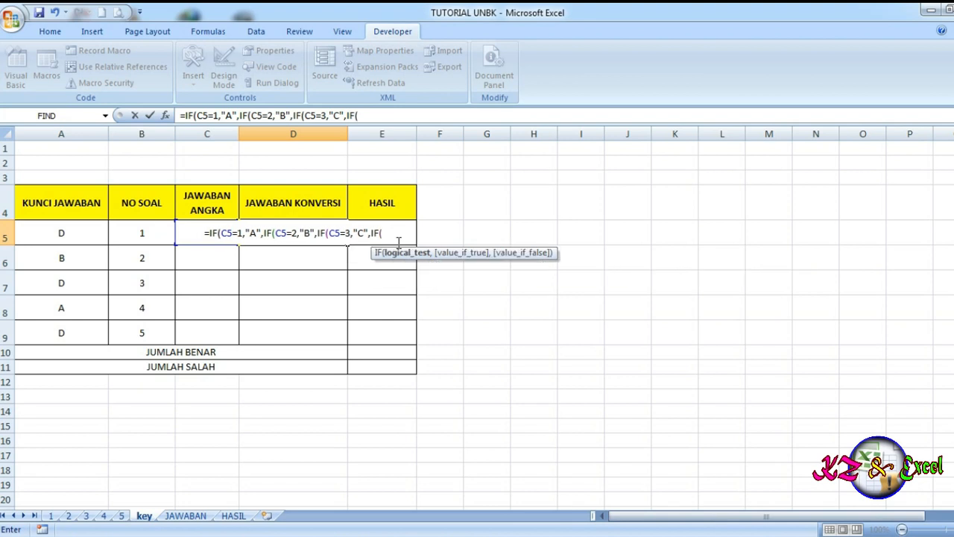
pyautogui.write('C5')
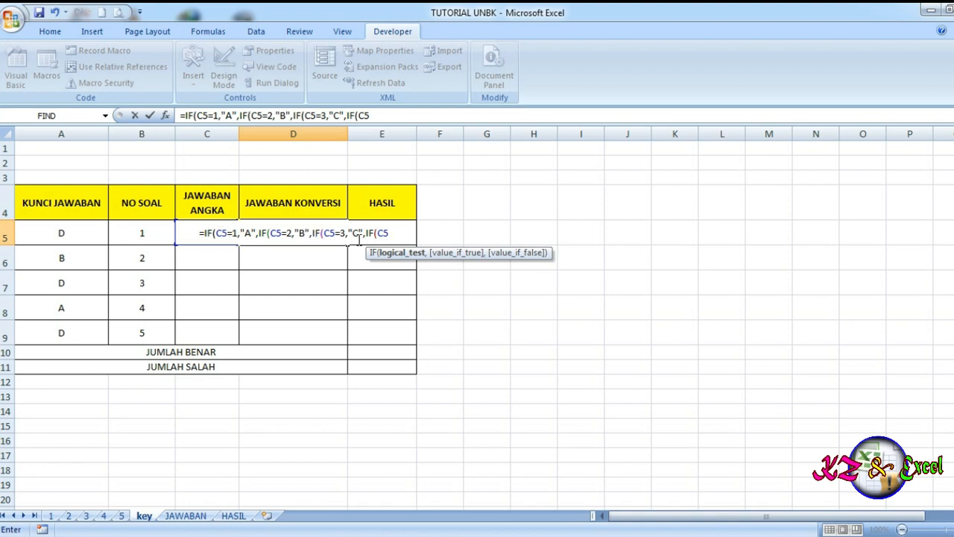
pyautogui.write('=')
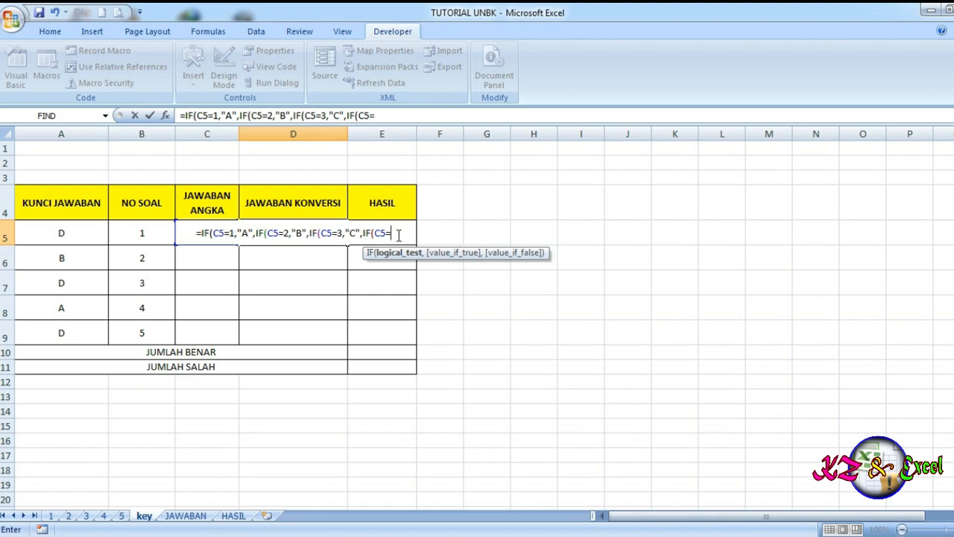
pyautogui.write('4')
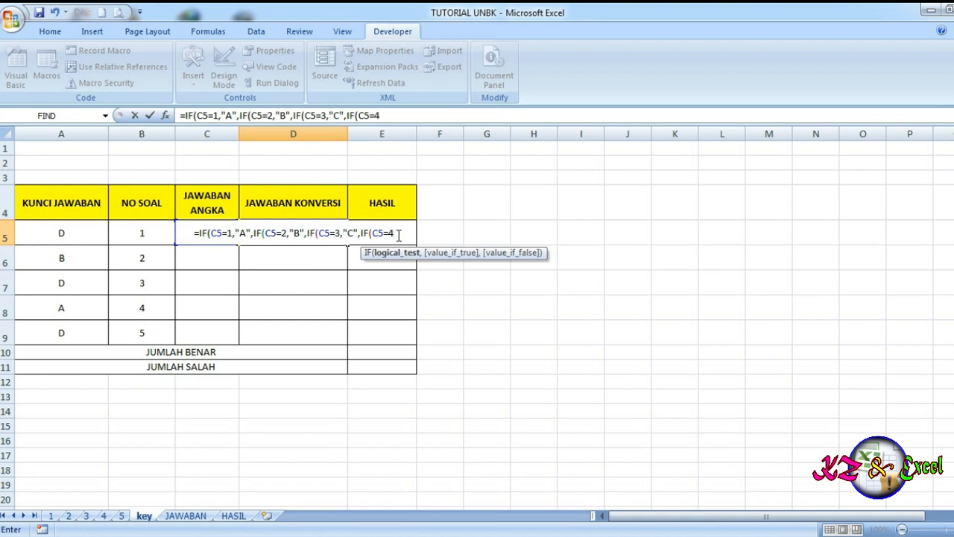
pyautogui.write(',"')
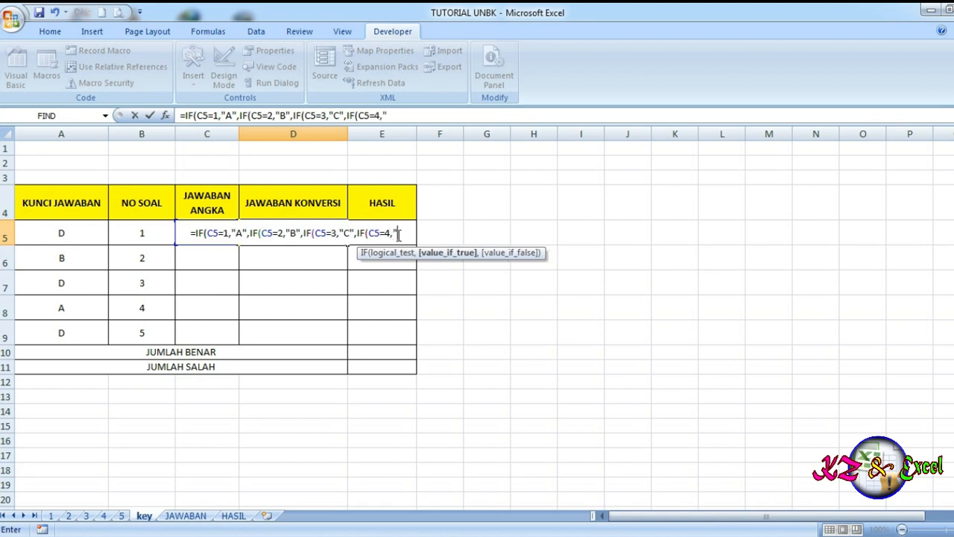
pyautogui.write('D')
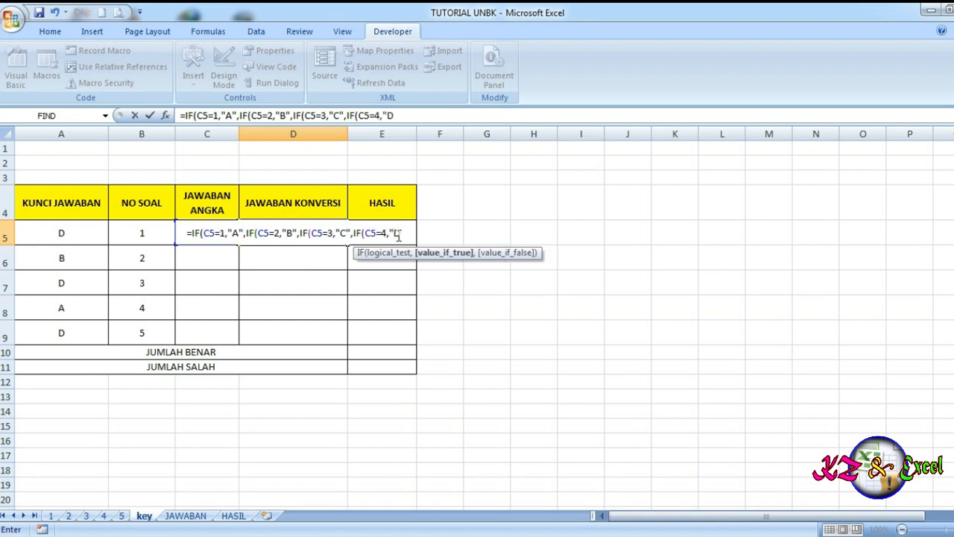
pyautogui.write('"')
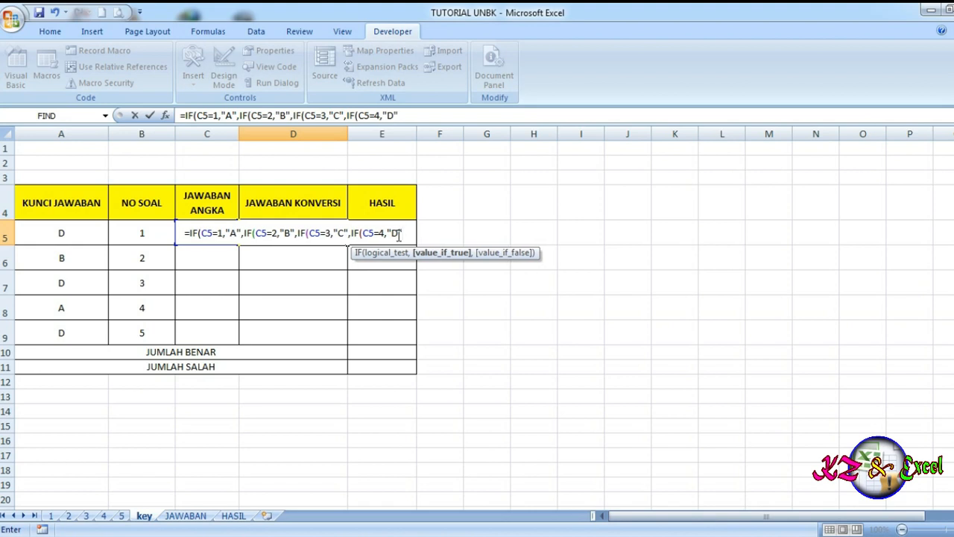
pyautogui.write(',')
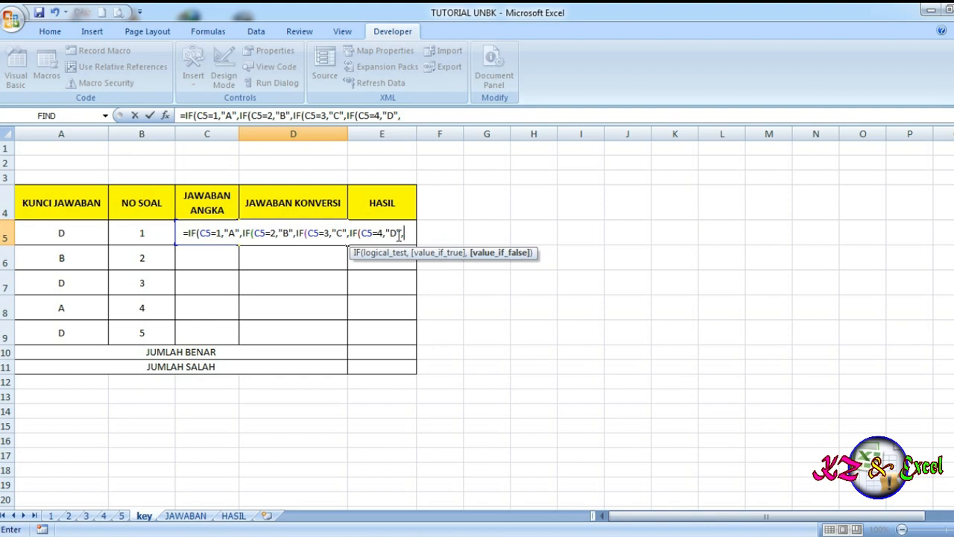
# Finish the D5 formula with "Belum Dijawab" as the fallback text and enter it, accepting the proposed closing parentheses
pyautogui.write('"')
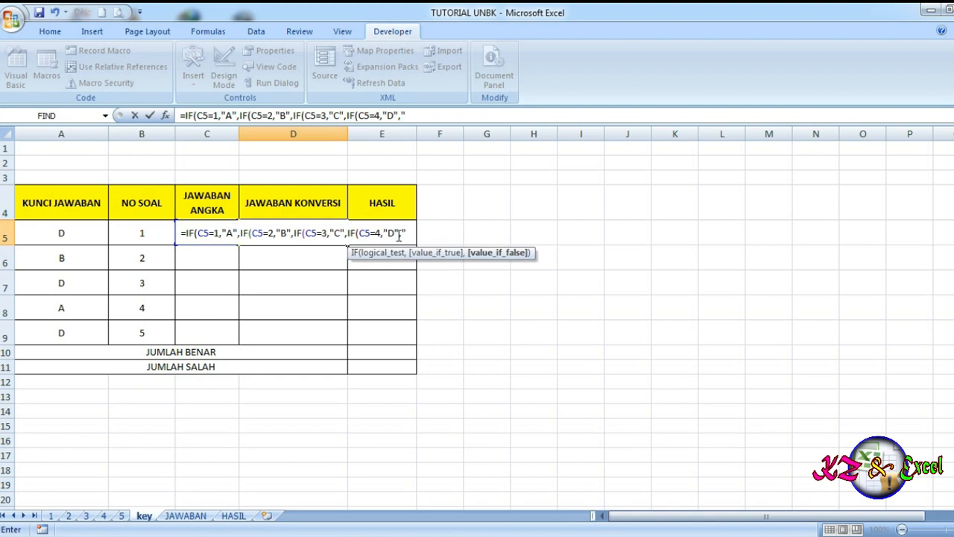
pyautogui.write('bE')
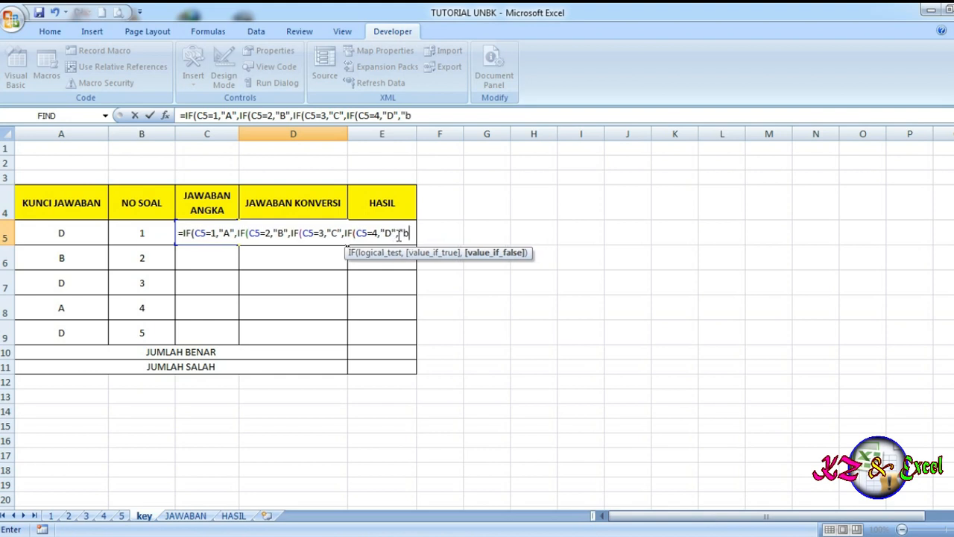
pyautogui.press('BackSpace')
pyautogui.press('BackSpace')
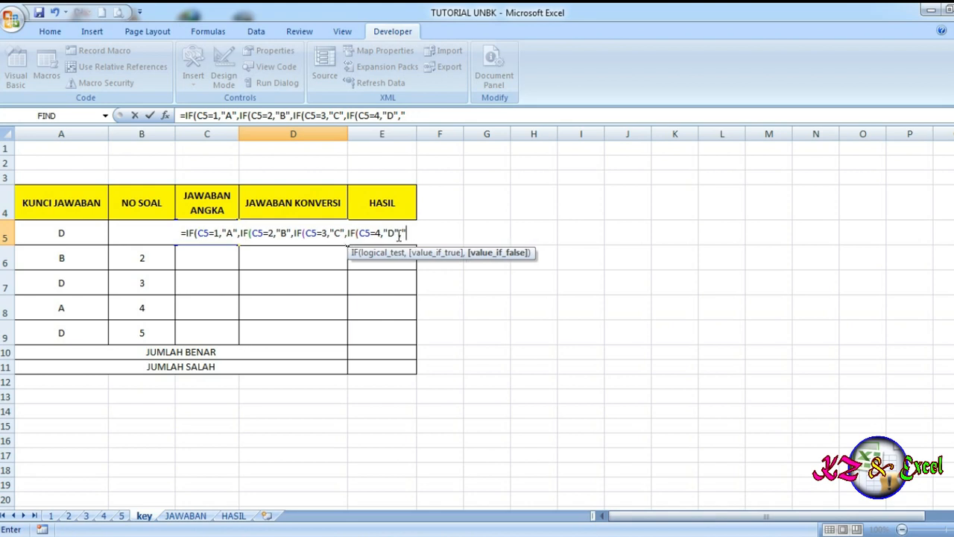
pyautogui.write('Belum')
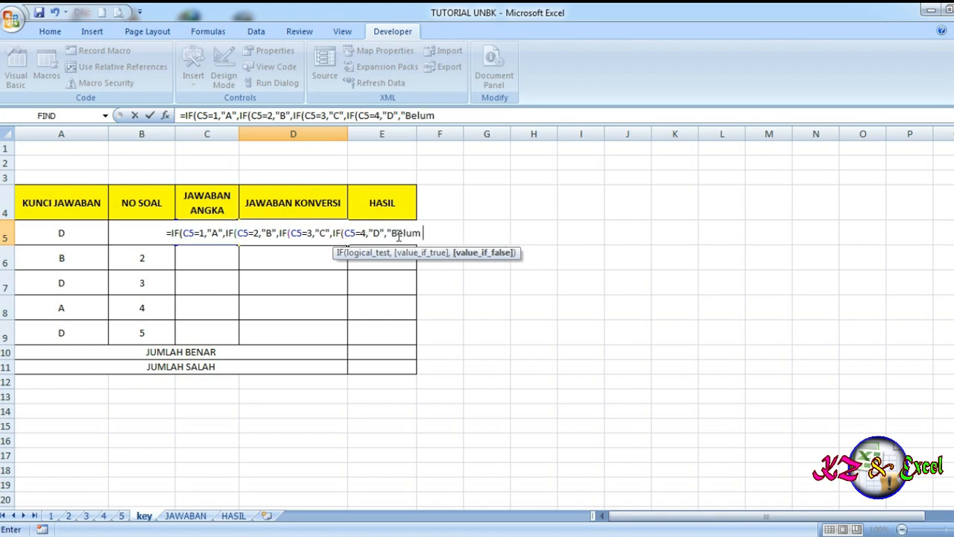
pyautogui.write(' Di')
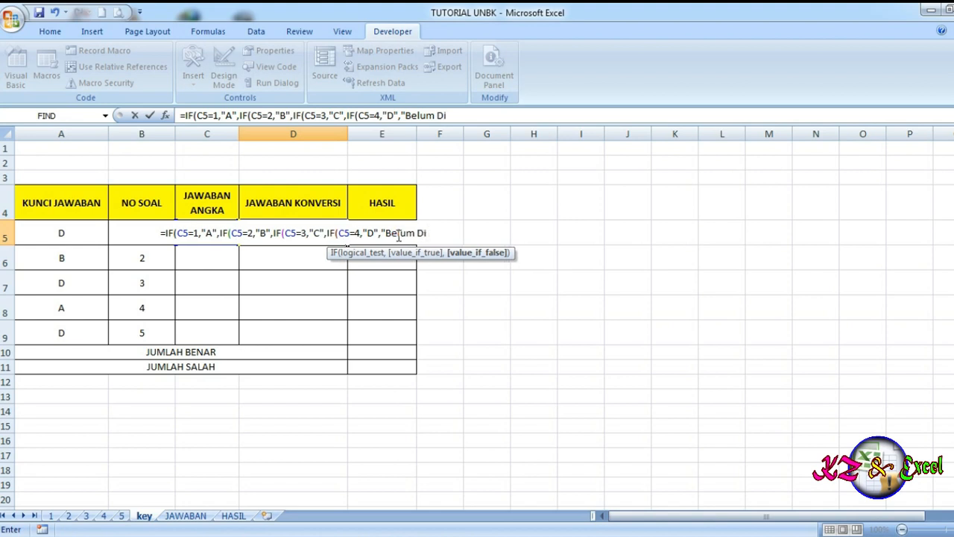
pyautogui.write('jawab')
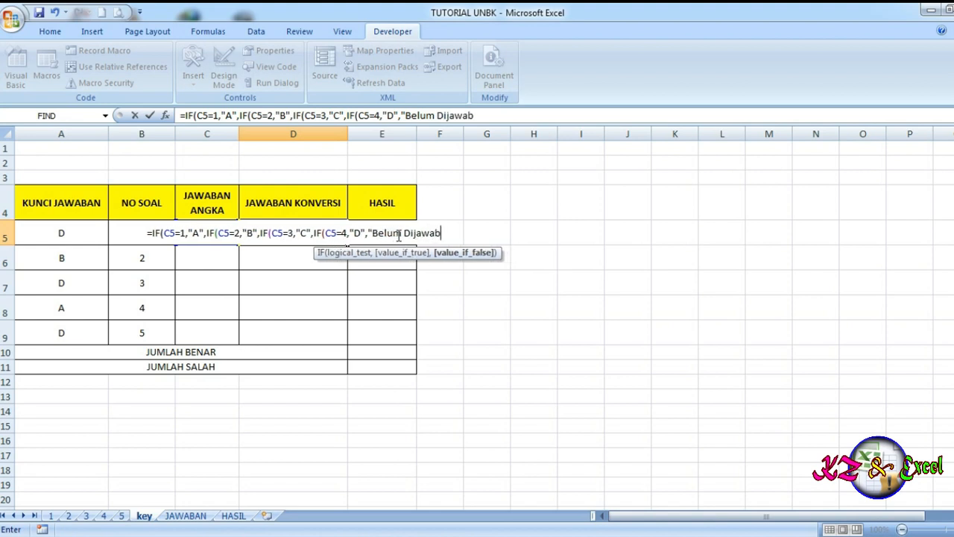
pyautogui.write('"')
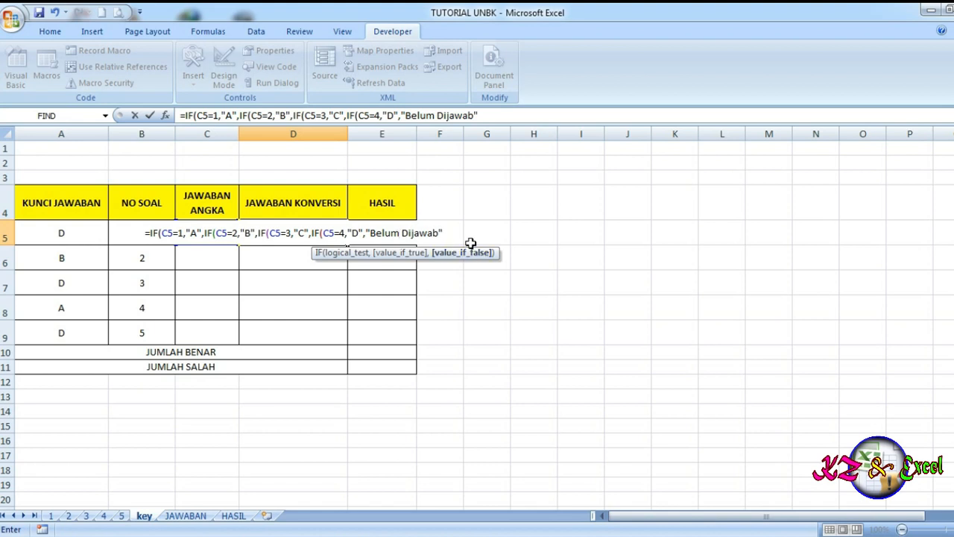
pyautogui.press('Return')
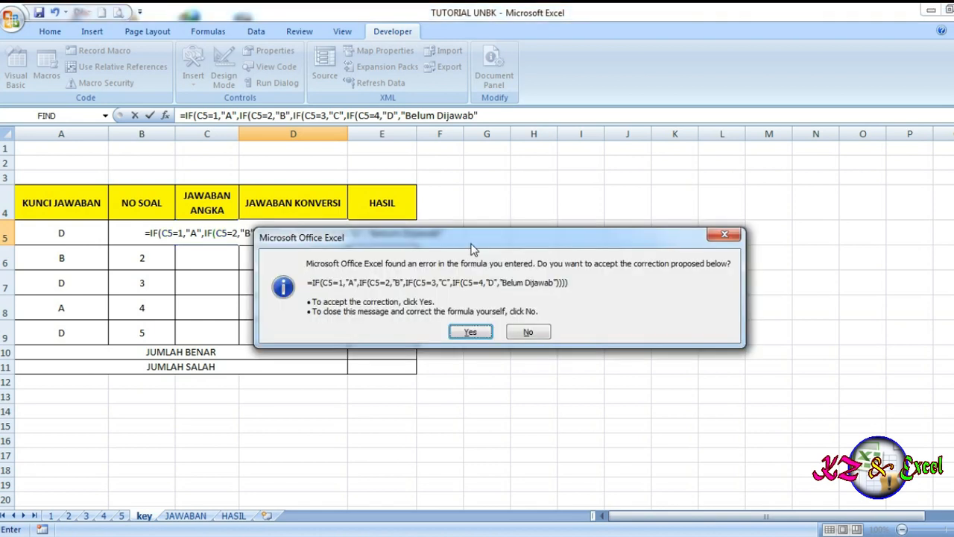
pyautogui.click(480, 331)
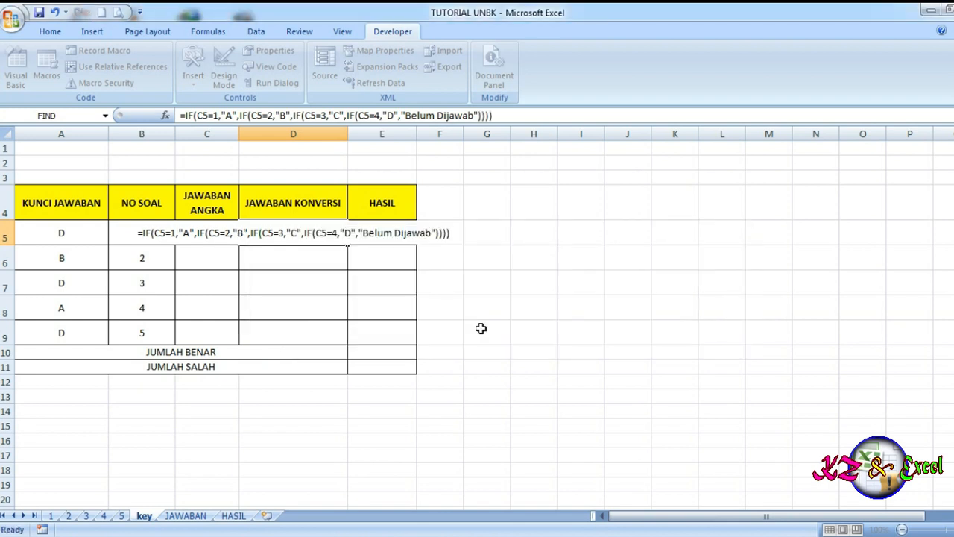
# Fill the JAWABAN KONVERSI formula from D5 down to D9 for questions 2 to 5
pyautogui.click(297, 234)
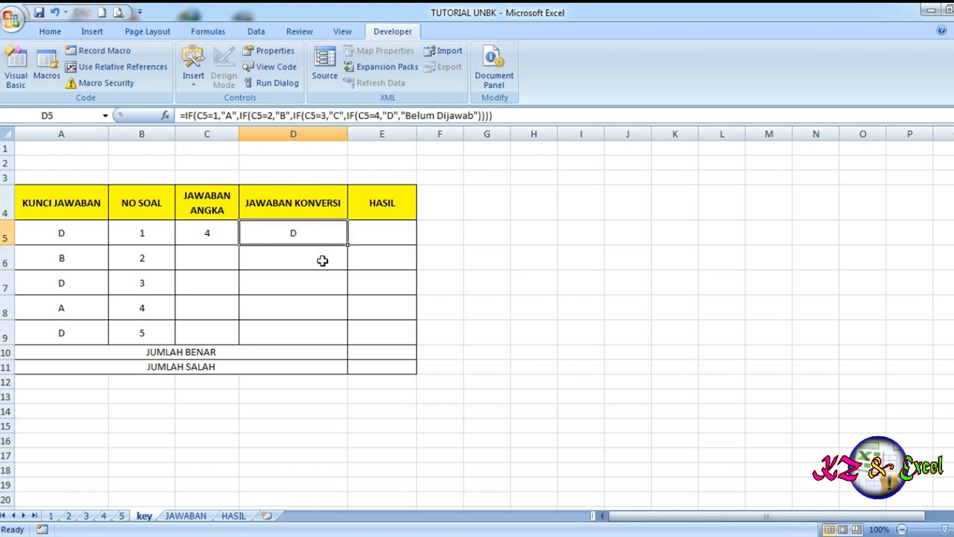
pyautogui.click(320, 260)
pyautogui.click(321, 287)
pyautogui.click(331, 231)
pyautogui.moveTo(348, 245); pyautogui.dragTo(352, 334)
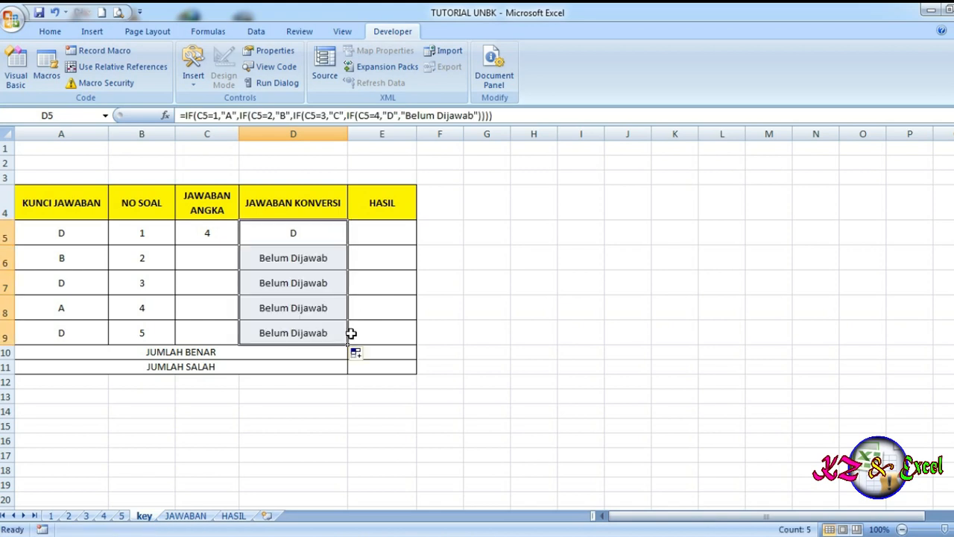
pyautogui.click(303, 275)
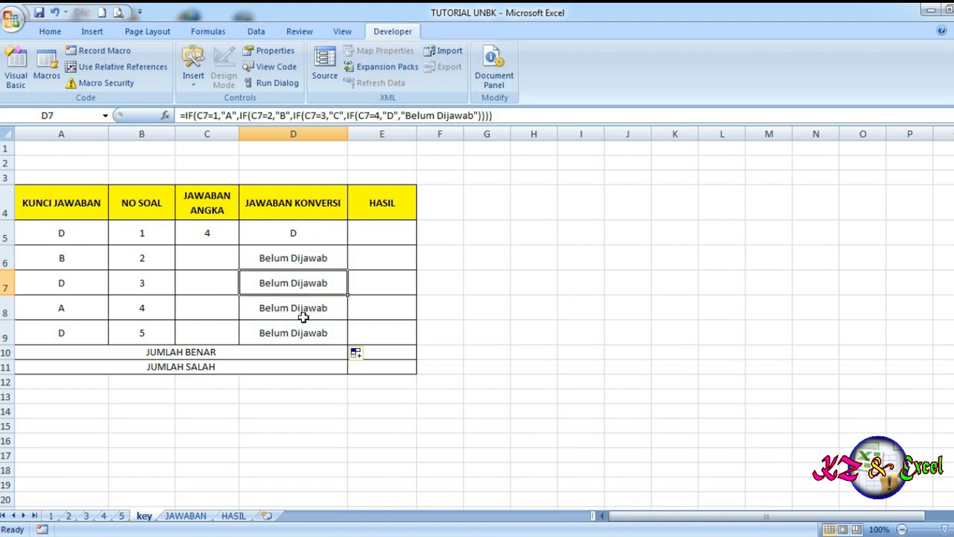
# Choose answer C for question 2 on sheet 2, and return to the key sheet to check its conversion
pyautogui.click(210, 257)
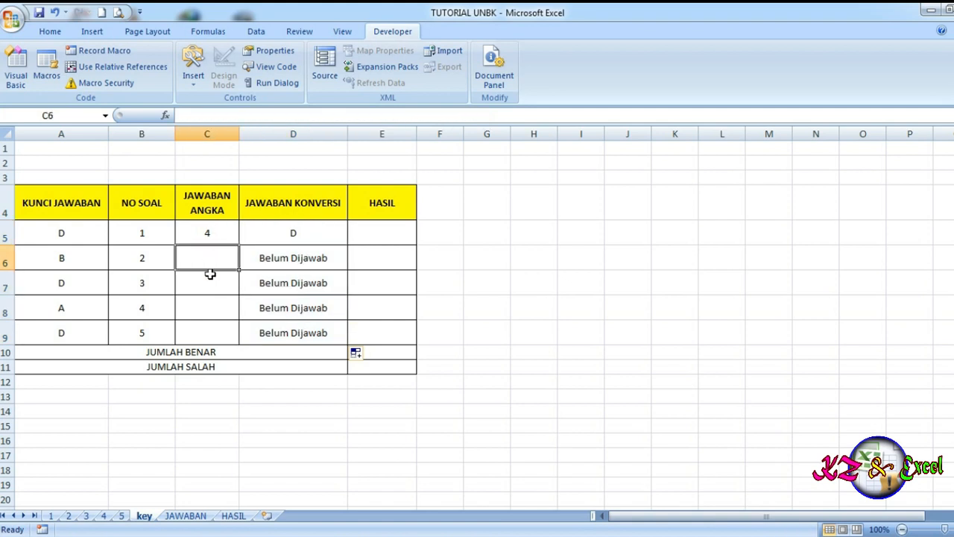
pyautogui.click(210, 286)
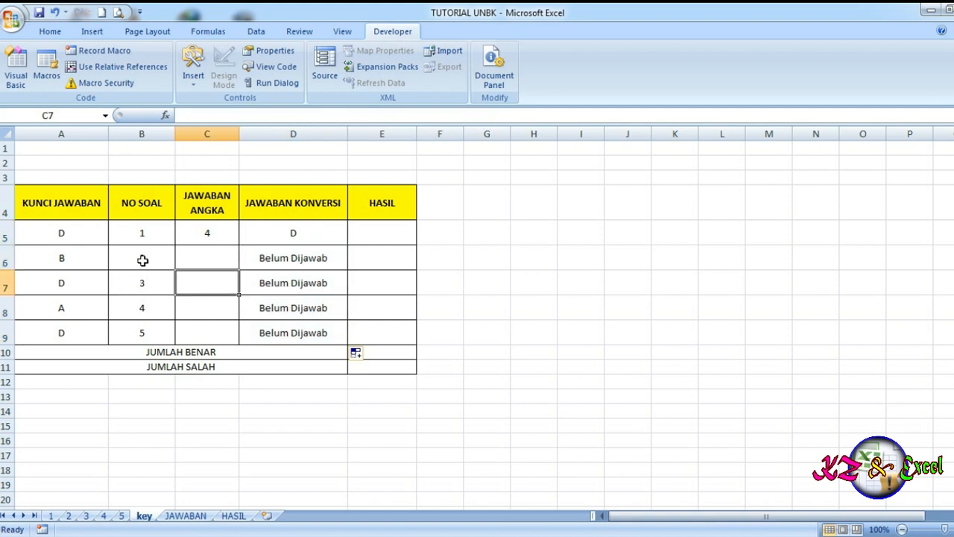
pyautogui.click(104, 516)
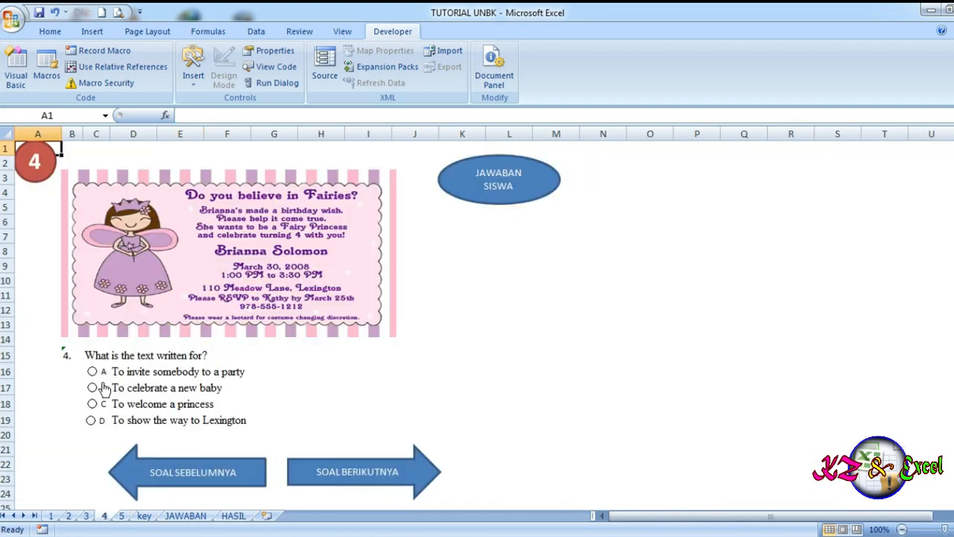
pyautogui.click(69, 516)
pyautogui.click(86, 518)
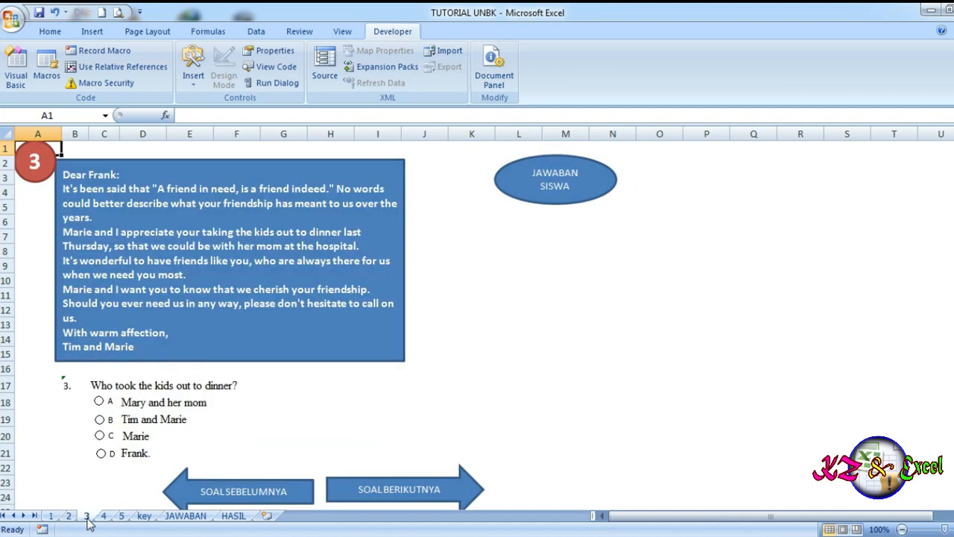
pyautogui.click(69, 516)
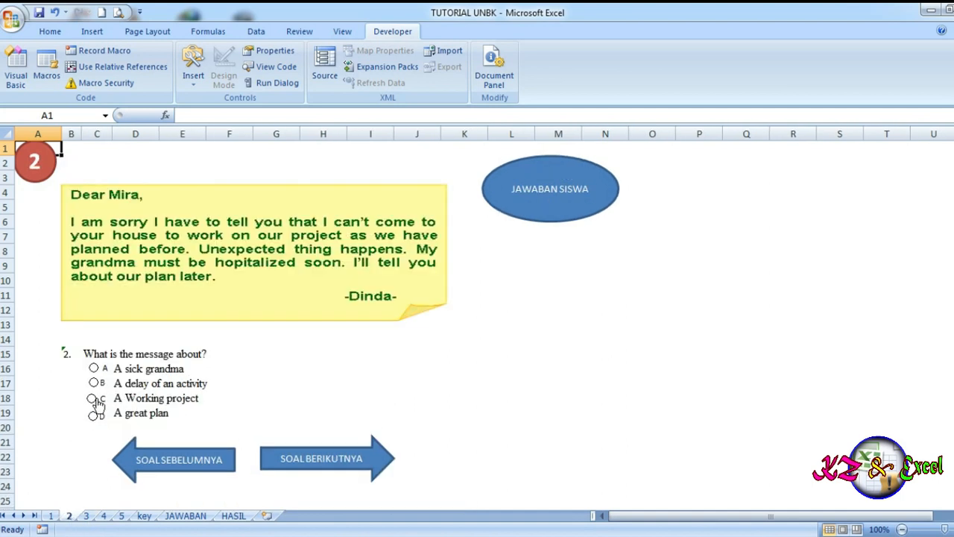
pyautogui.click(144, 516)
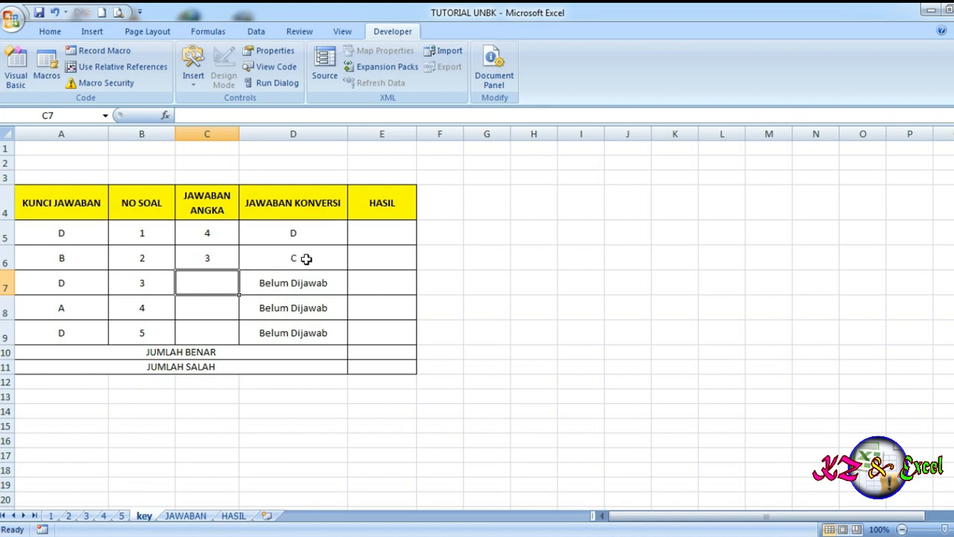
# Enter =IF(D5=A5,1,0) in the HASIL cell E5 to score question 1 against the answer key
pyautogui.click(388, 234)
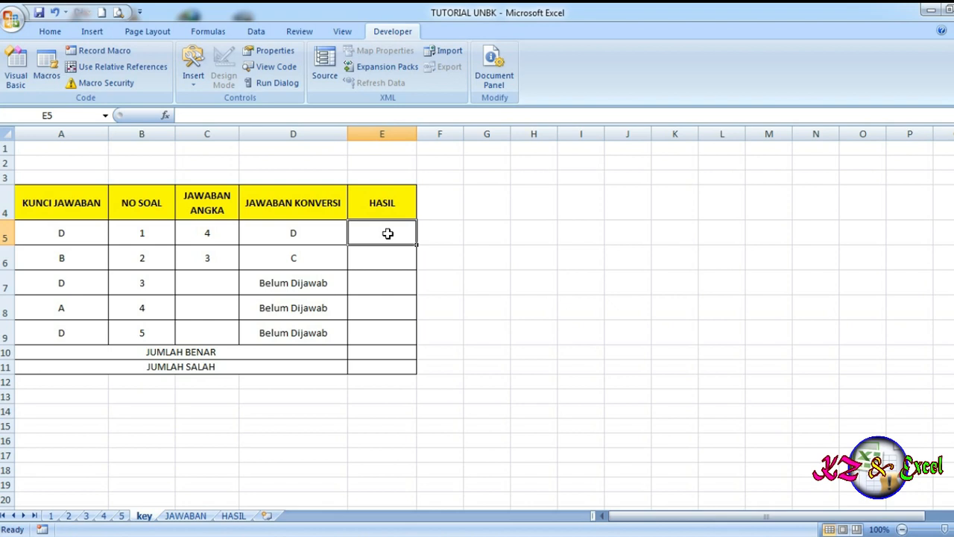
pyautogui.write('=')
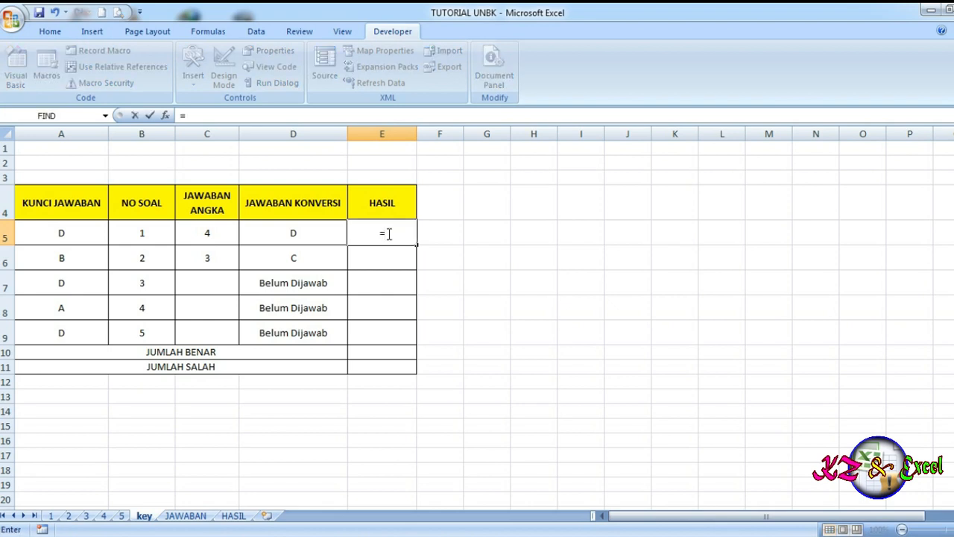
pyautogui.write('IF')
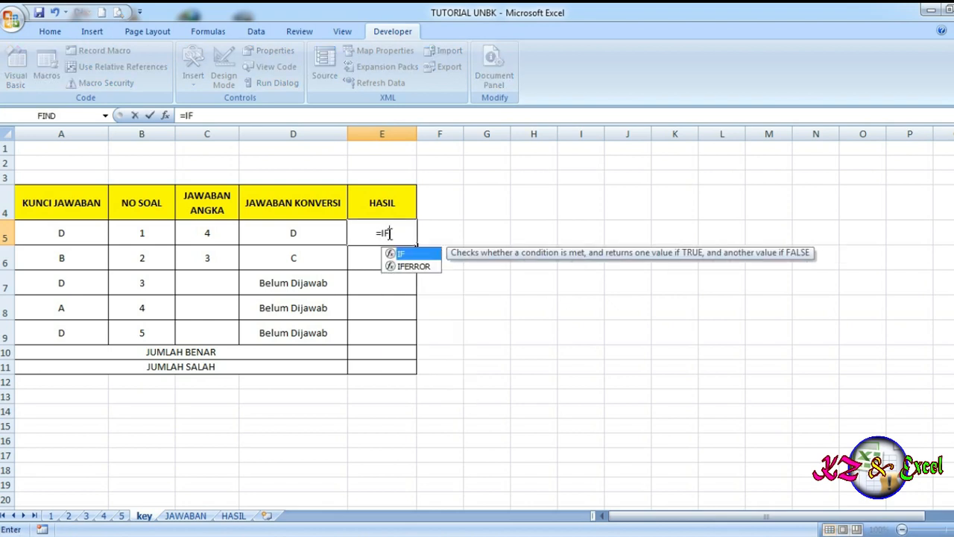
pyautogui.write('(')
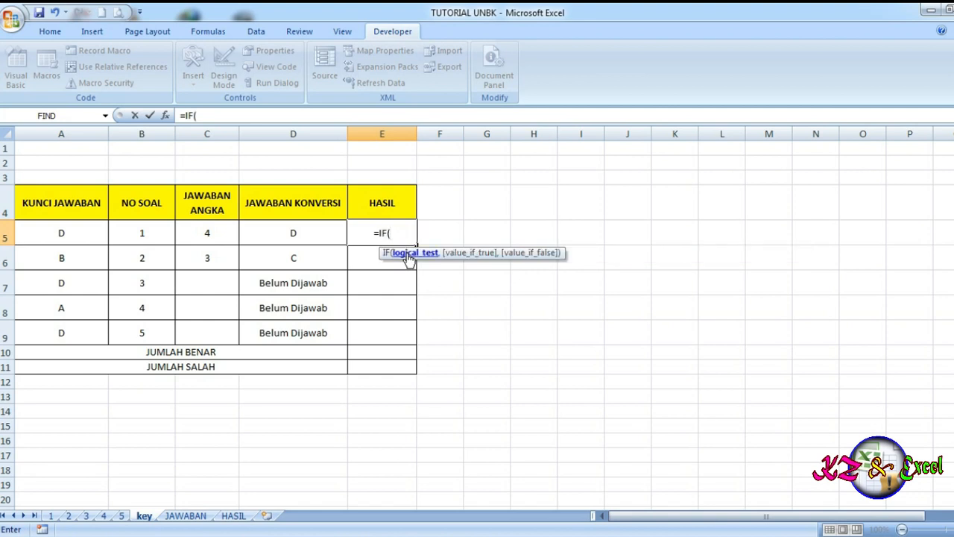
pyautogui.click(305, 234)
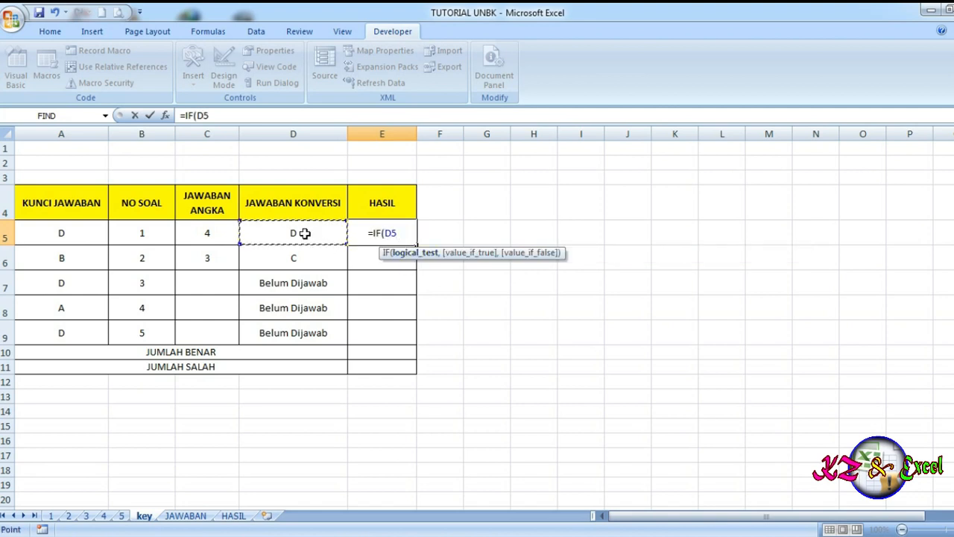
pyautogui.write('=')
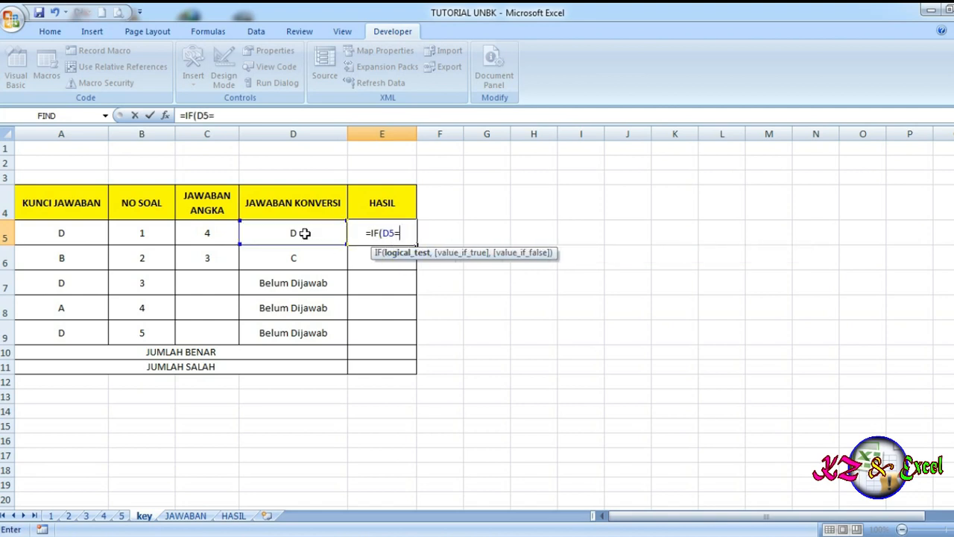
pyautogui.click(79, 234)
pyautogui.write(',')
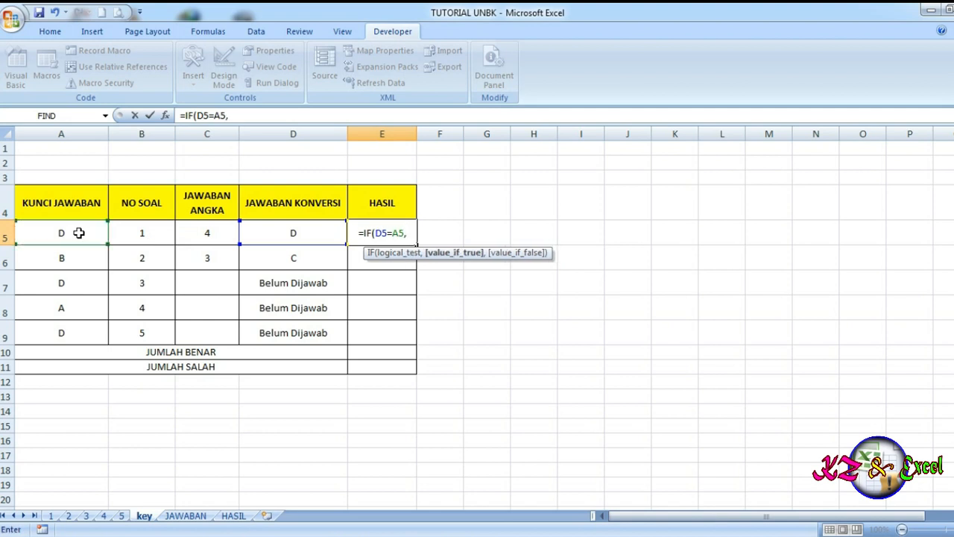
pyautogui.write('1')
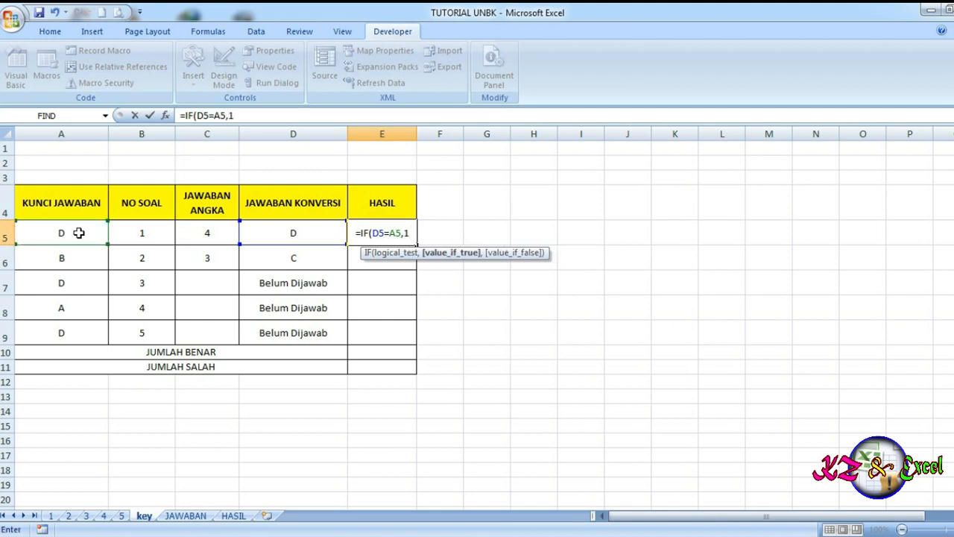
pyautogui.write(',')
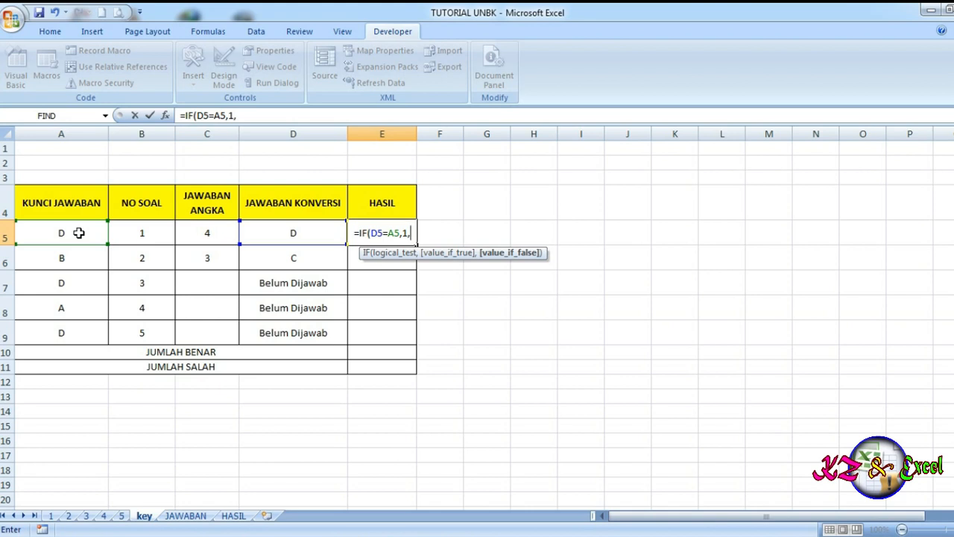
pyautogui.write('0')
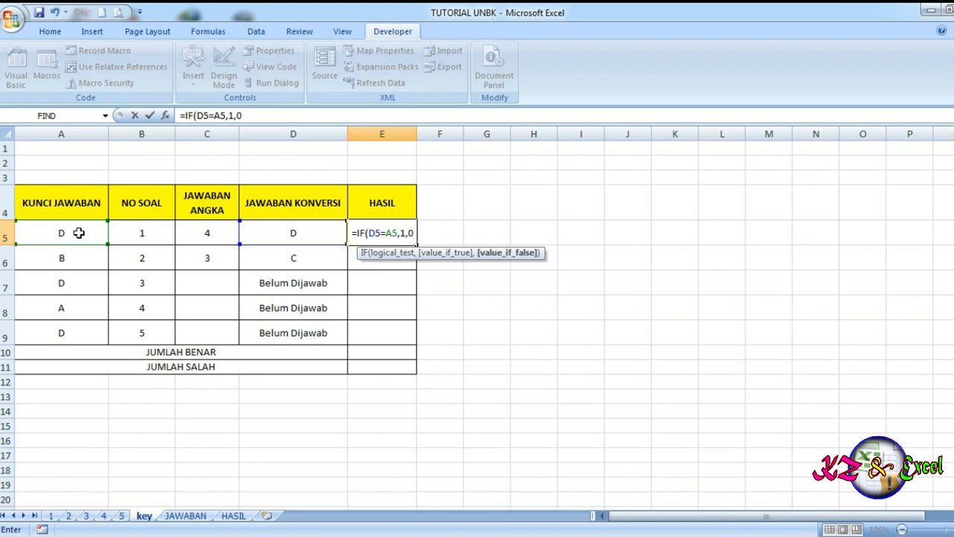
pyautogui.press('Return')
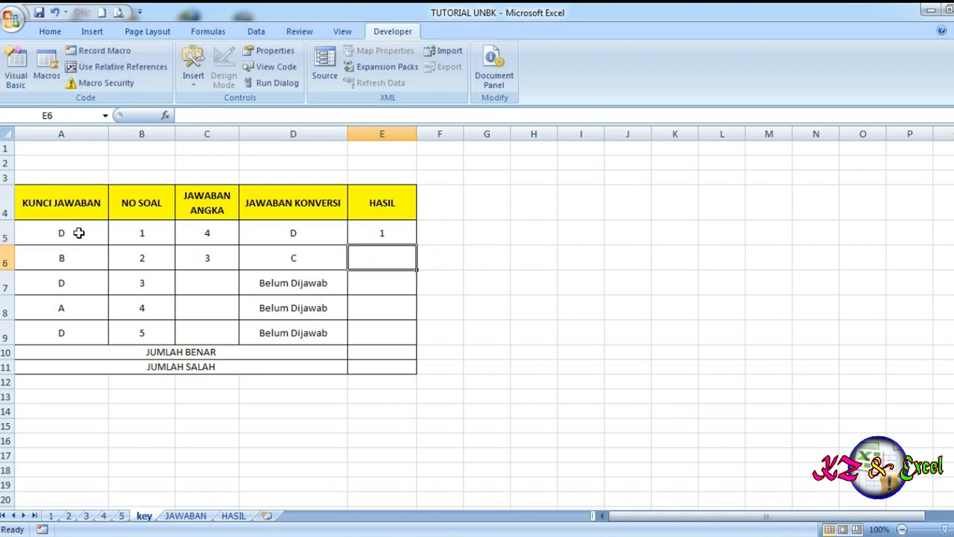
# Fill the HASIL formula from E5 down to E9 for questions 2 to 5
pyautogui.click(296, 232)
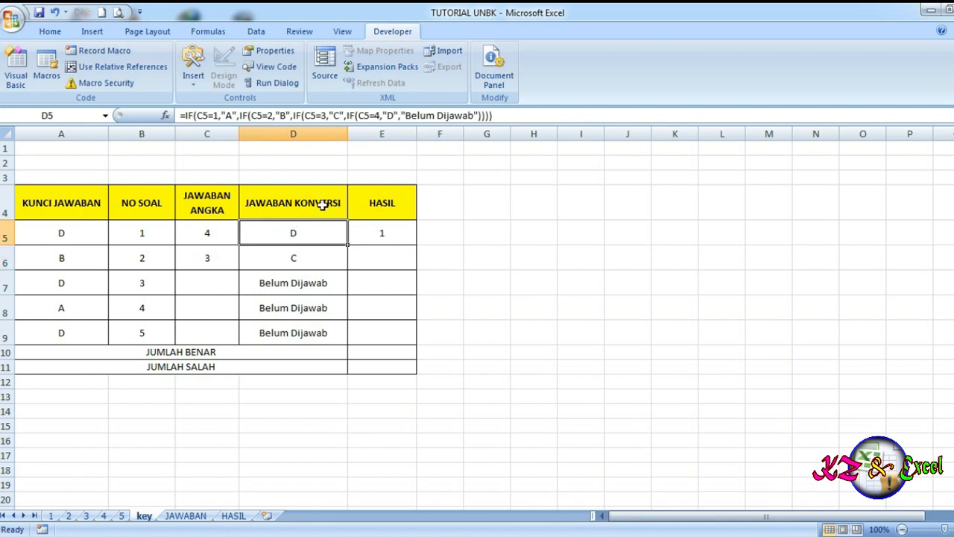
pyautogui.click(394, 233)
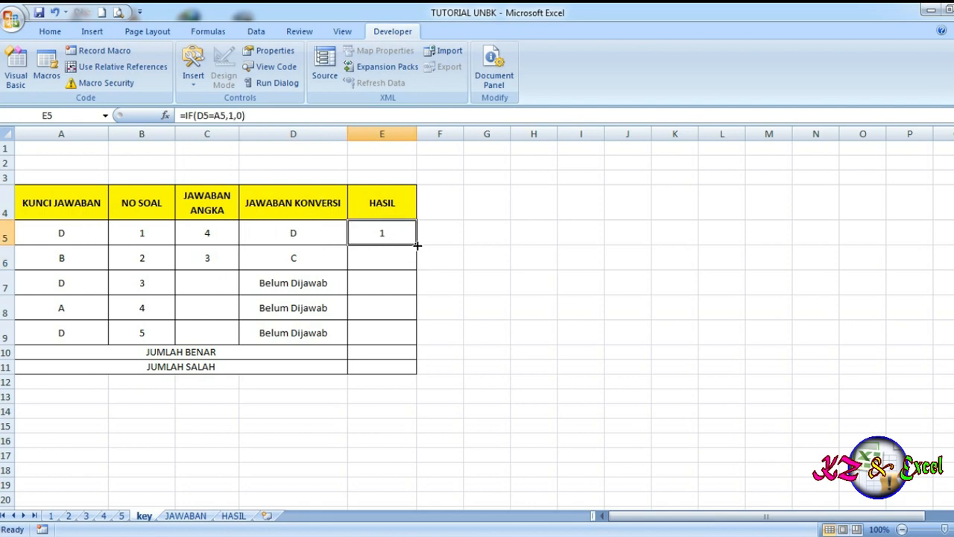
pyautogui.moveTo(419, 246); pyautogui.dragTo(412, 354)
pyautogui.moveTo(412, 347); pyautogui.dragTo(413, 348)
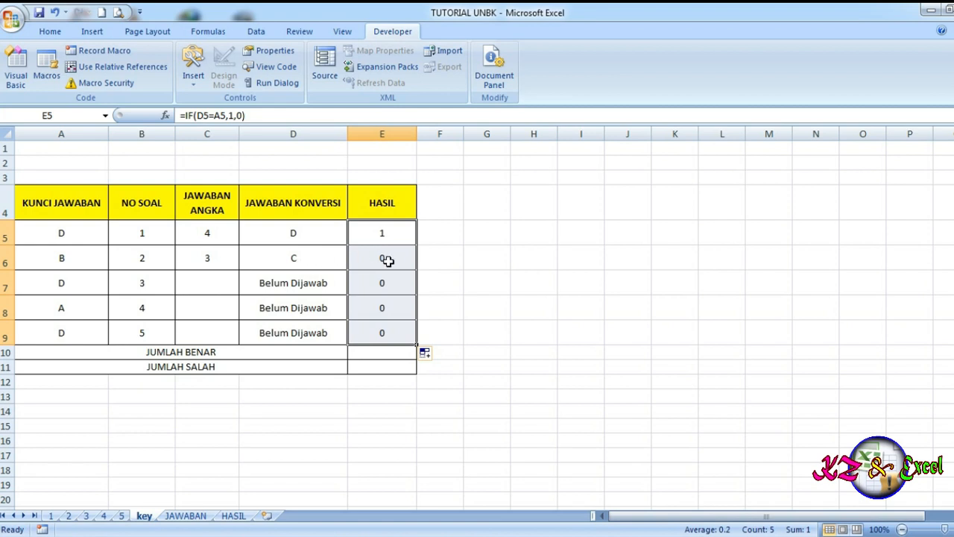
# Enter a COUNTIF formula in E10 for JUMLAH BENAR that counts the cells equal to 1 in E5:E9
pyautogui.click(238, 353)
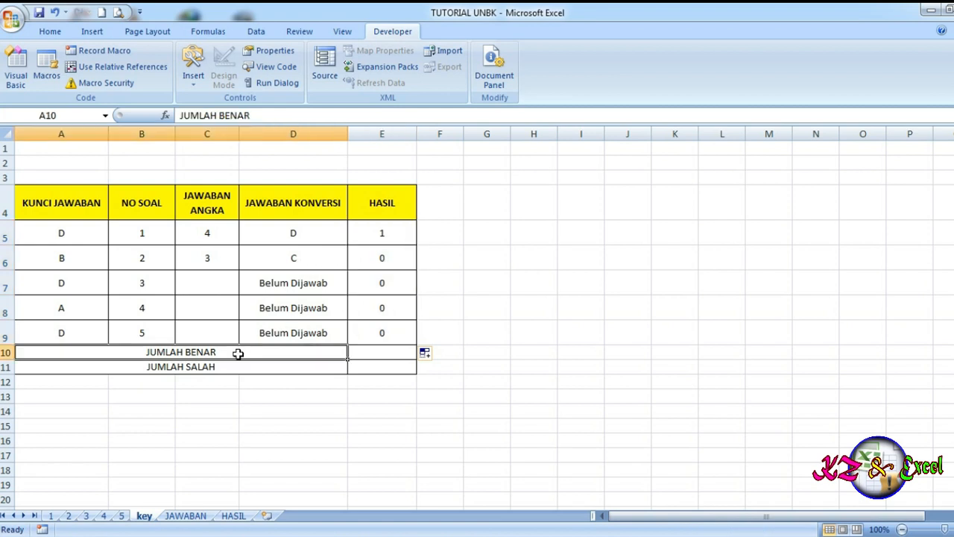
pyautogui.click(389, 354)
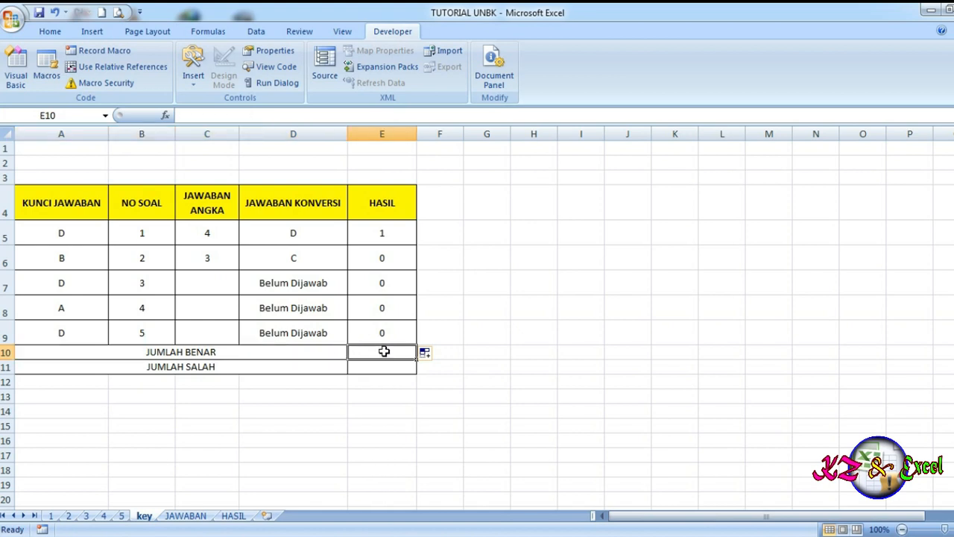
pyautogui.write('=')
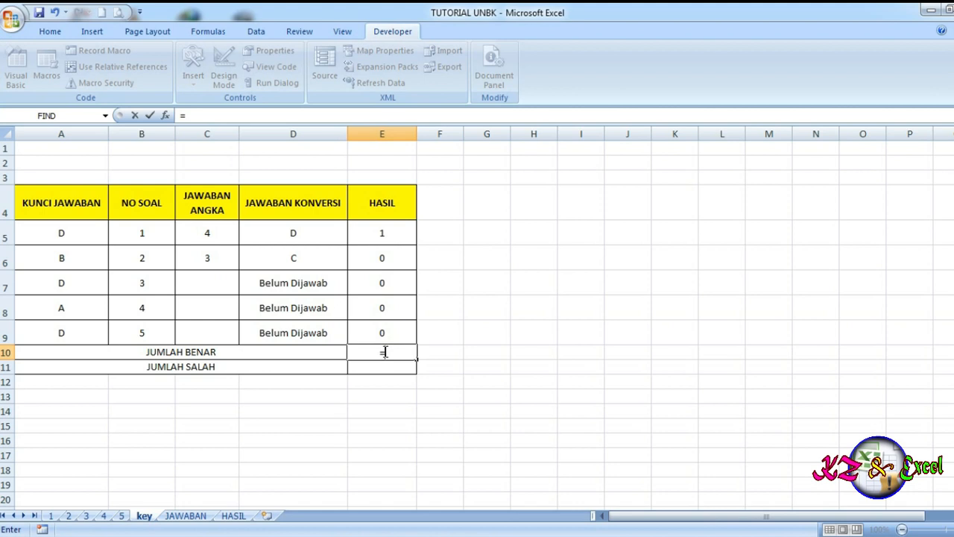
pyautogui.write('COUN')
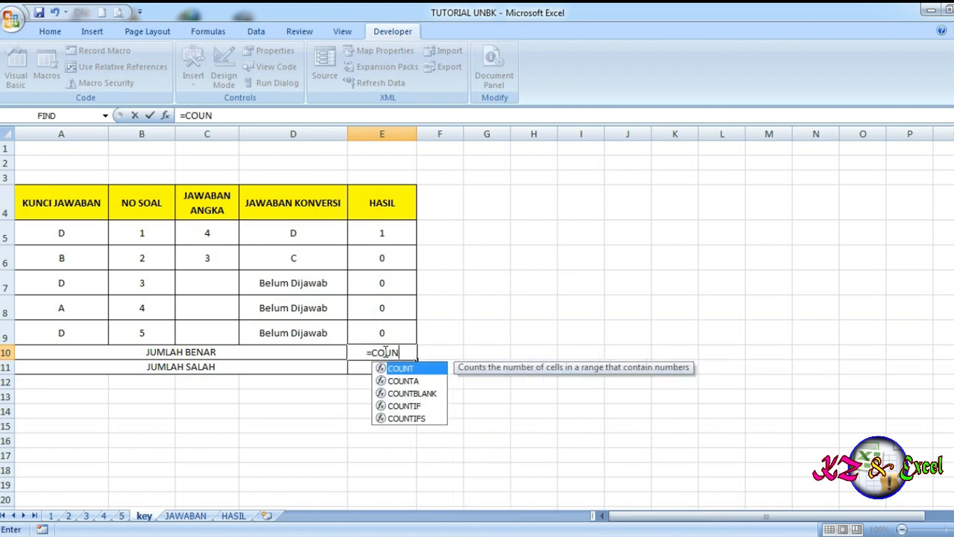
pyautogui.write('TI')
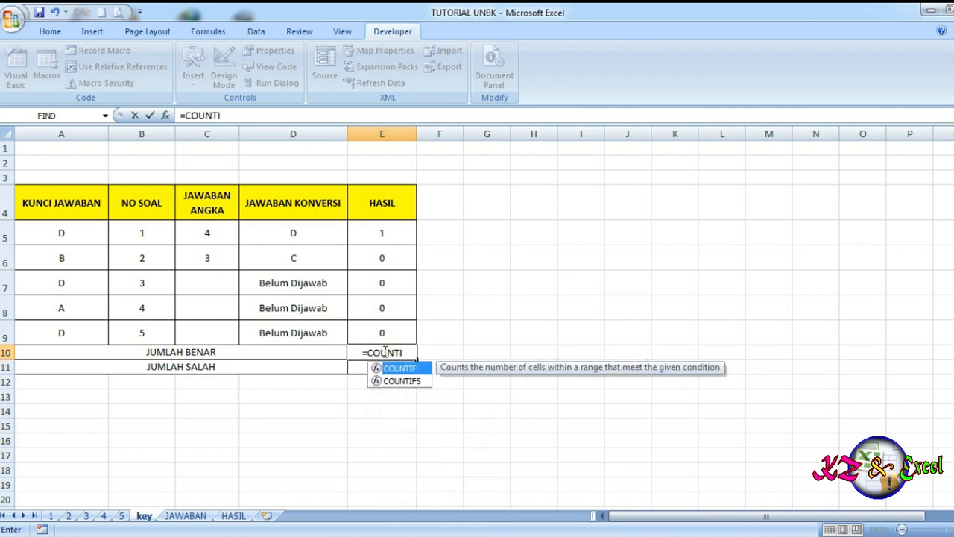
pyautogui.doubleClick(402, 368)
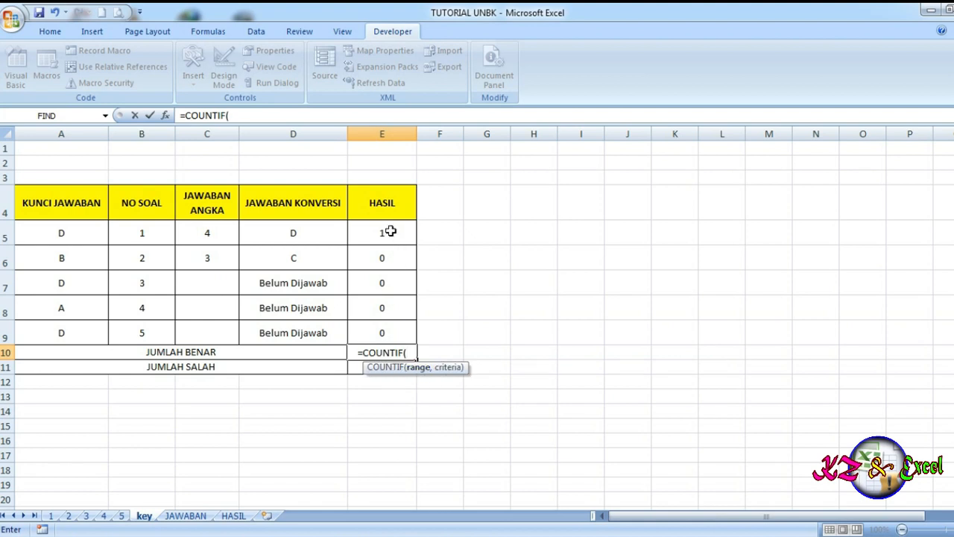
pyautogui.moveTo(390, 232); pyautogui.dragTo(390, 328)
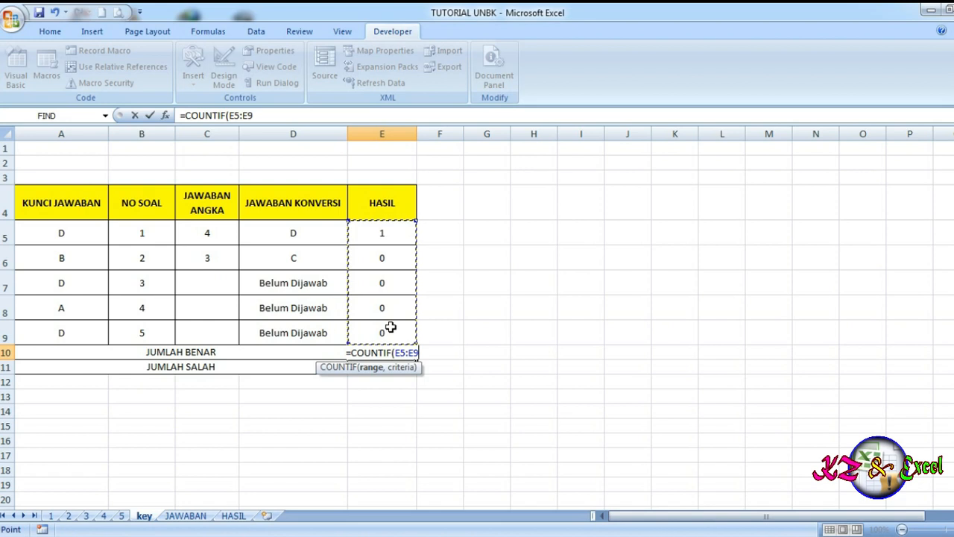
pyautogui.write(',')
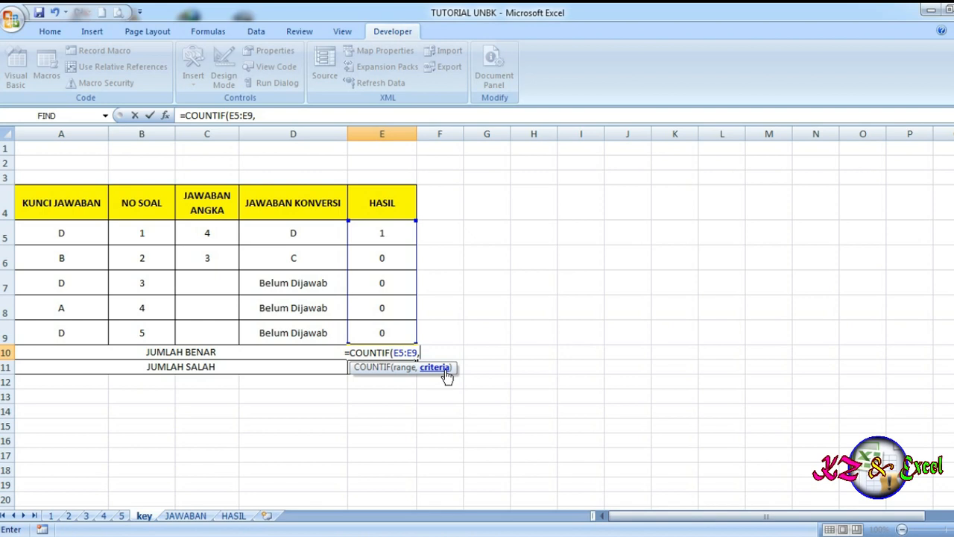
pyautogui.write('1')
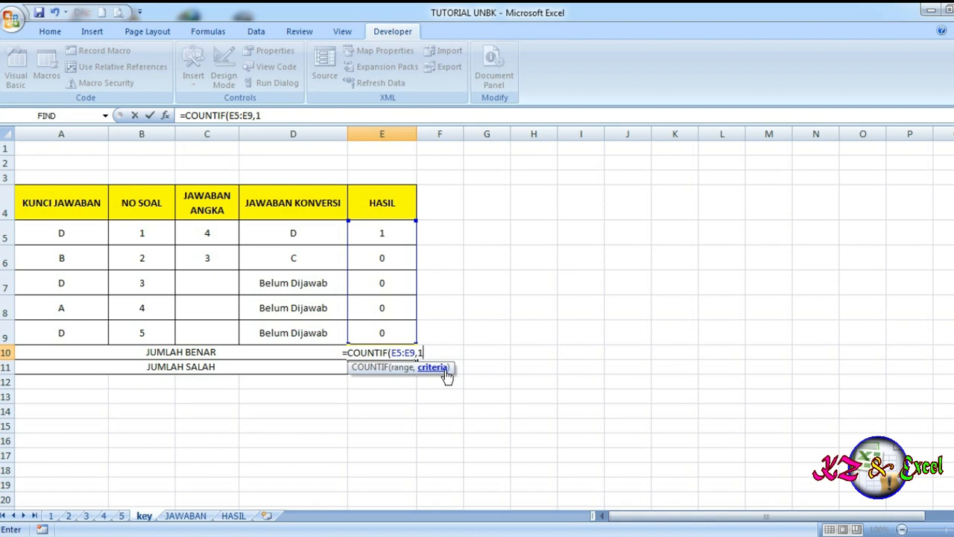
pyautogui.press('Return')
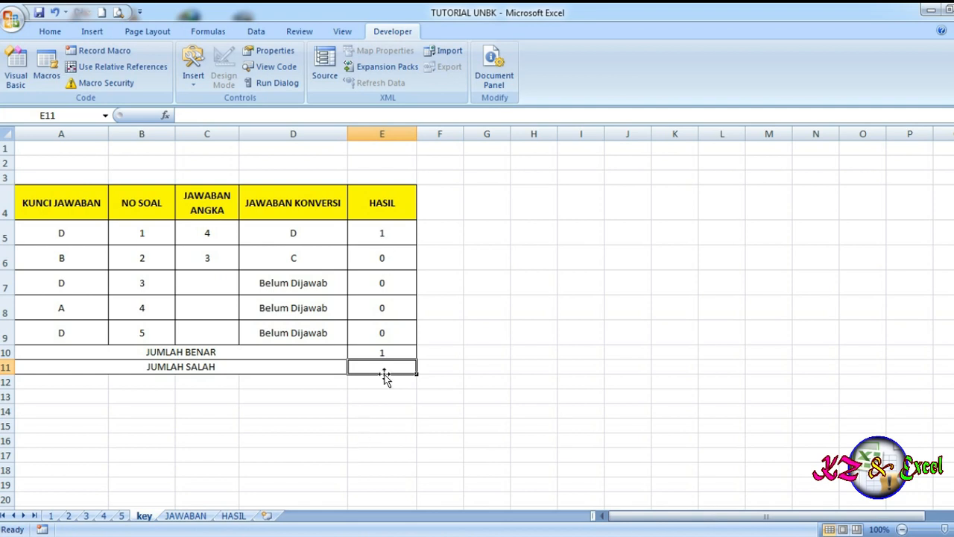
# Enter a COUNTIF formula in E11 for JUMLAH SALAH that counts the cells equal to 0 in E5:E9
pyautogui.write('=')
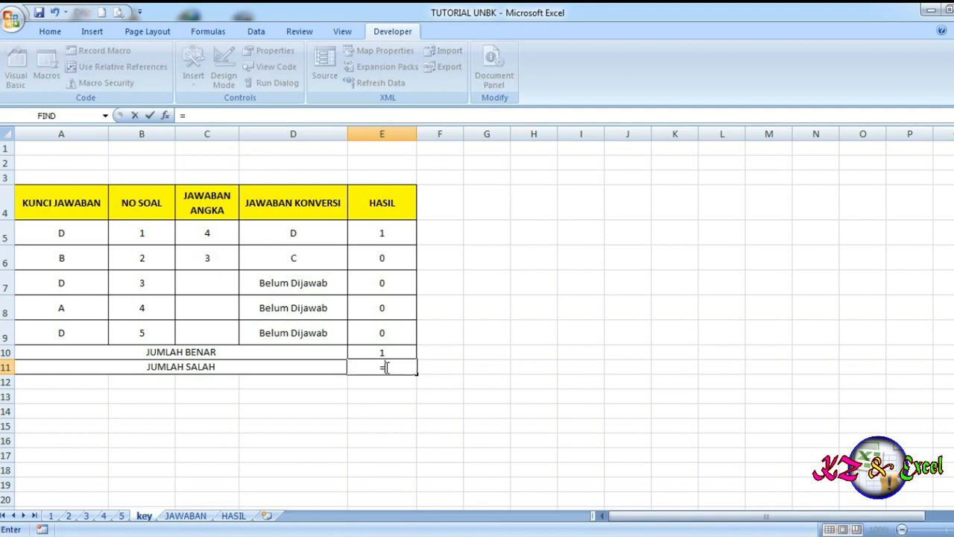
pyautogui.write('COUNT')
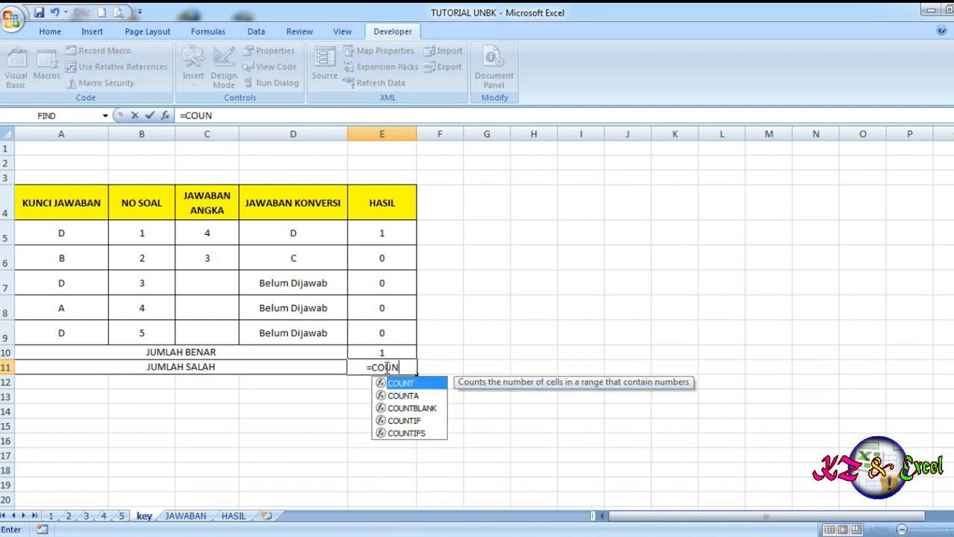
pyautogui.doubleClick(403, 420)
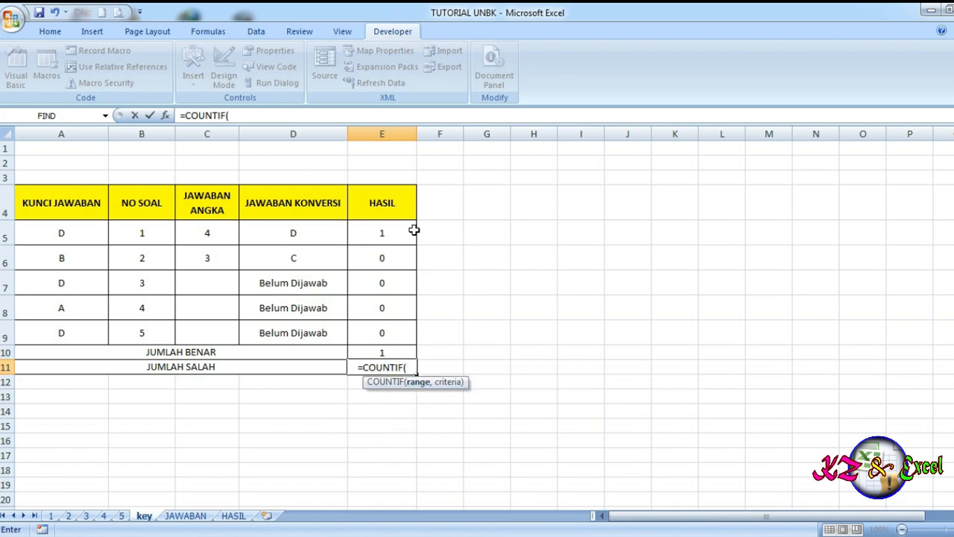
pyautogui.moveTo(405, 228); pyautogui.dragTo(398, 340)
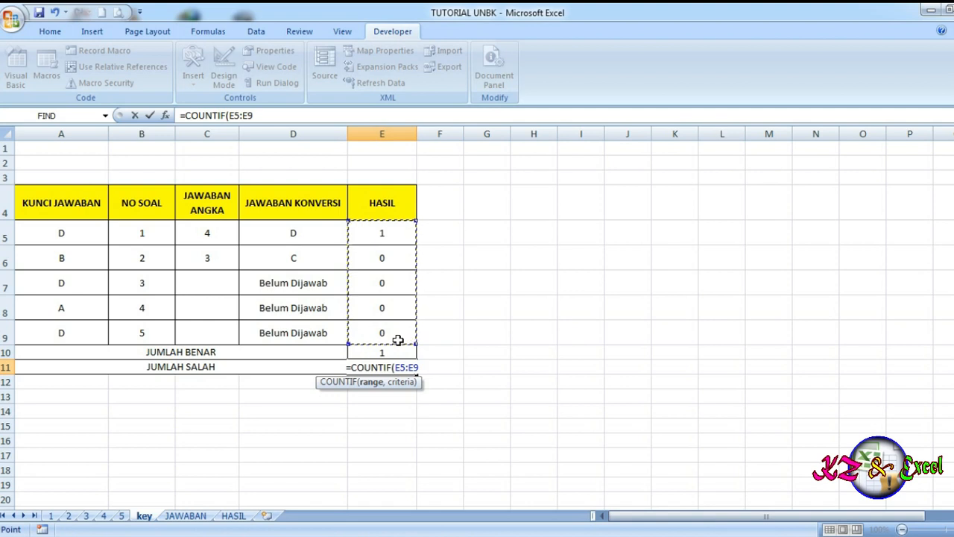
pyautogui.write(',')
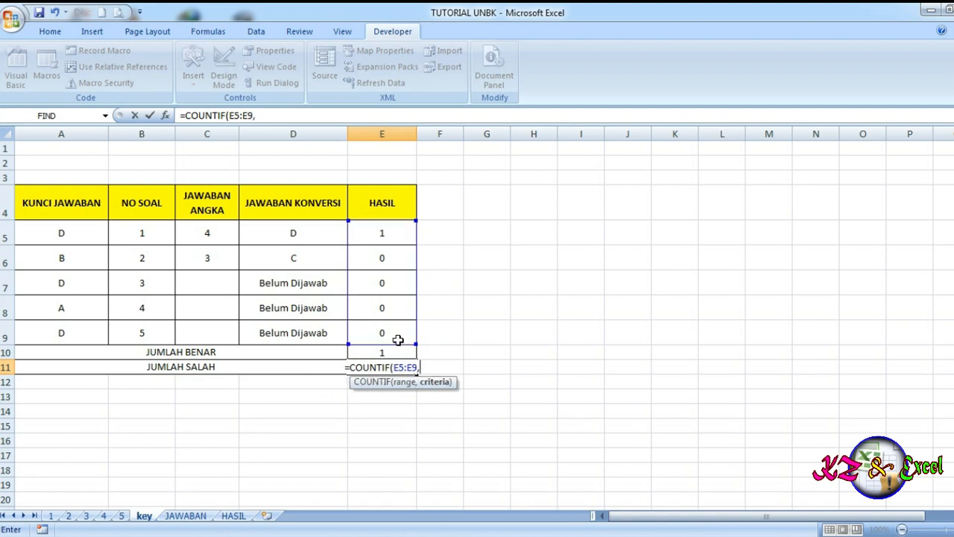
pyautogui.write('0')
pyautogui.press('Return')
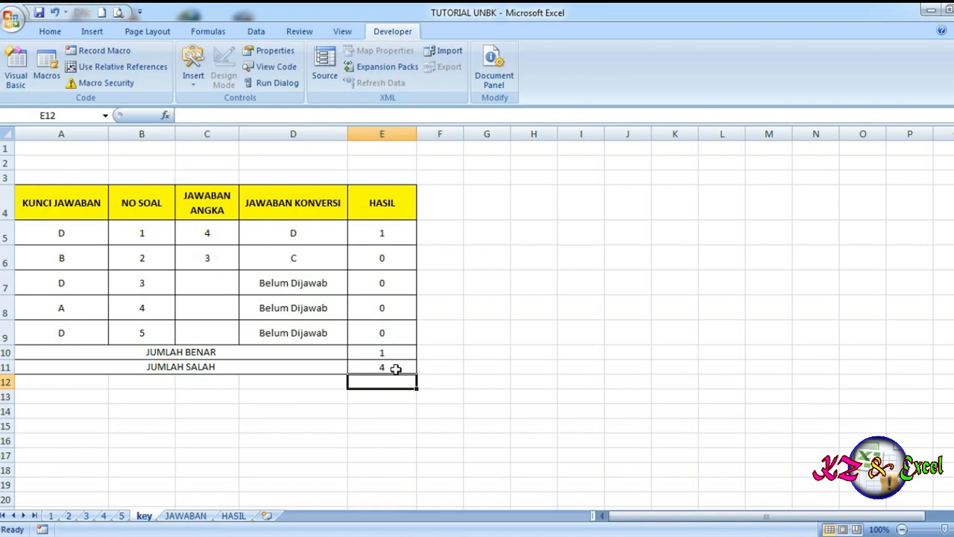
pyautogui.click(214, 471)
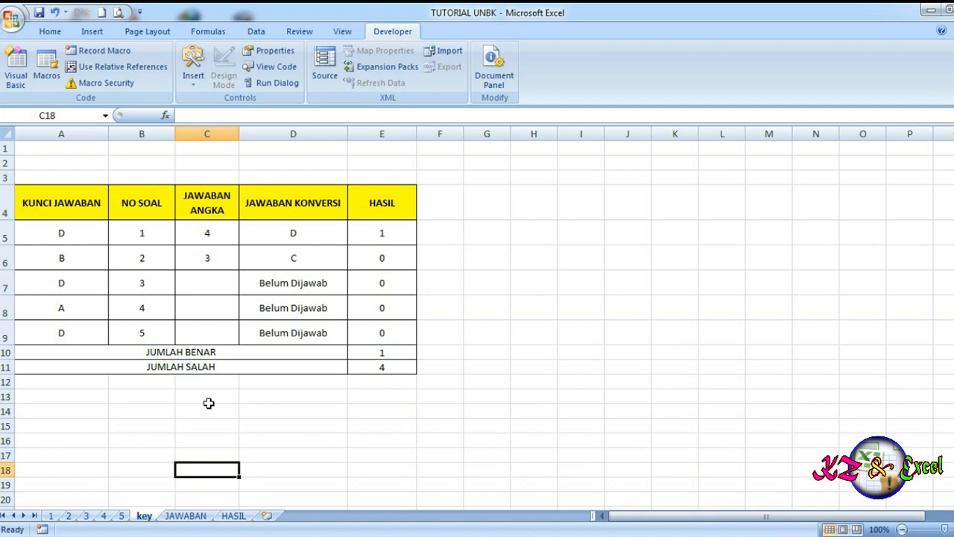
# Link the JAWABAN SISWA cell E8 for question 1 on the JAWABAN sheet to the converted answer with =key!D5
pyautogui.click(185, 516)
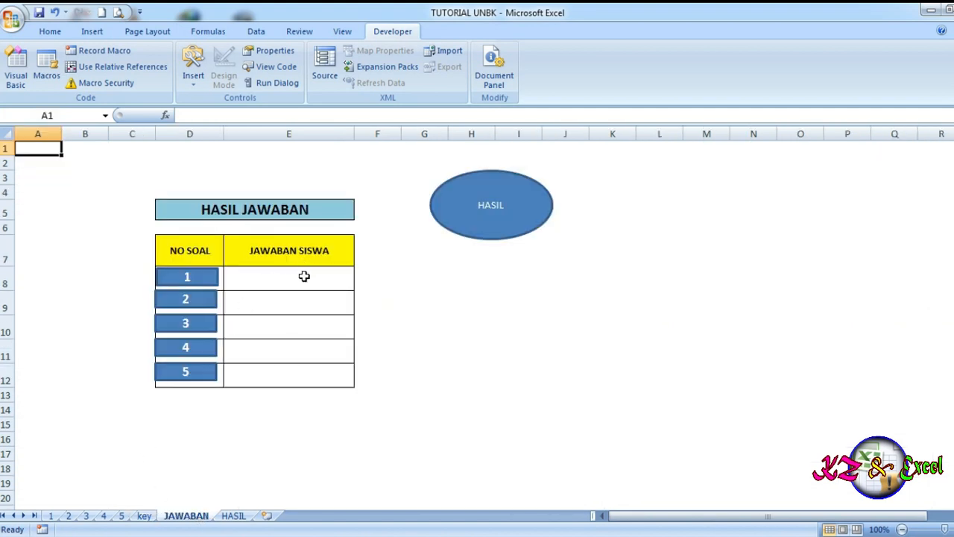
pyautogui.click(281, 278)
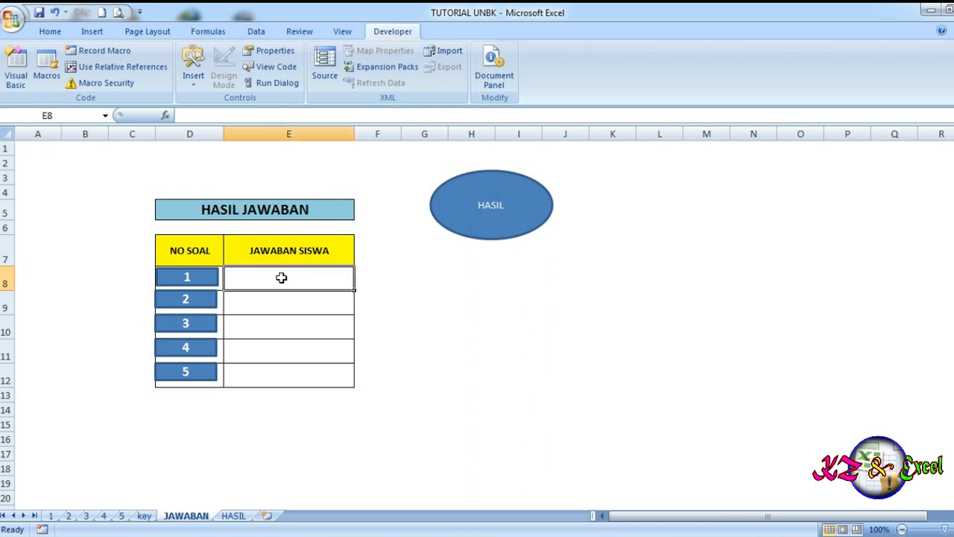
pyautogui.write('=')
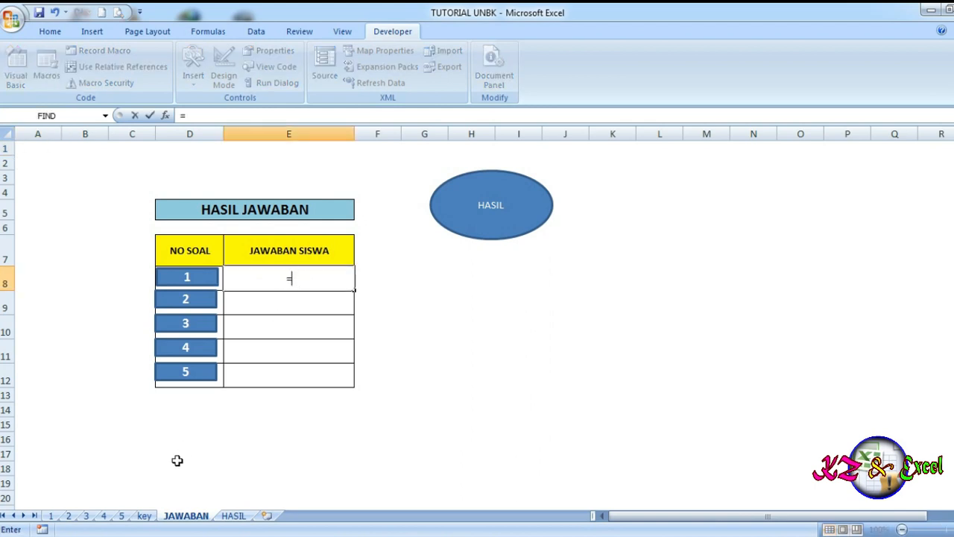
pyautogui.click(145, 515)
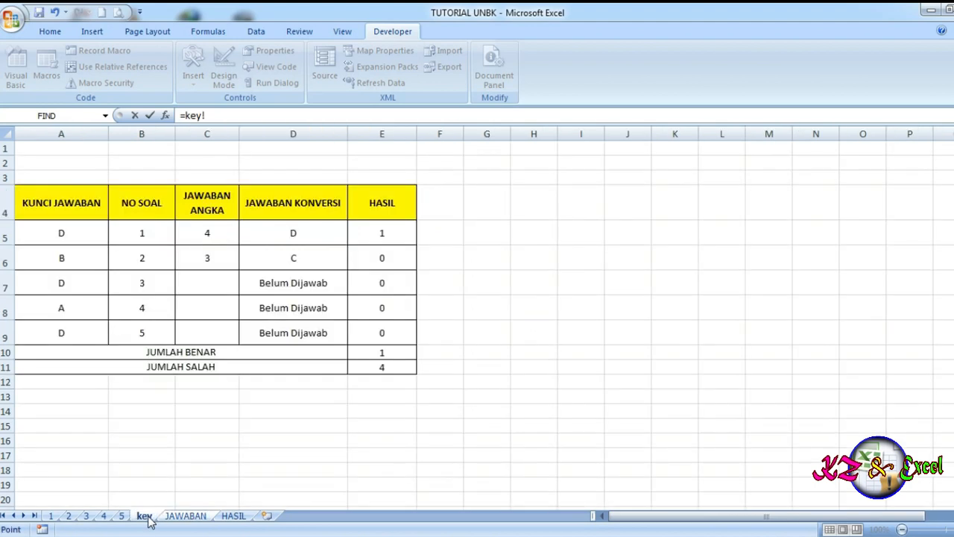
pyautogui.click(293, 234)
pyautogui.press('Return')
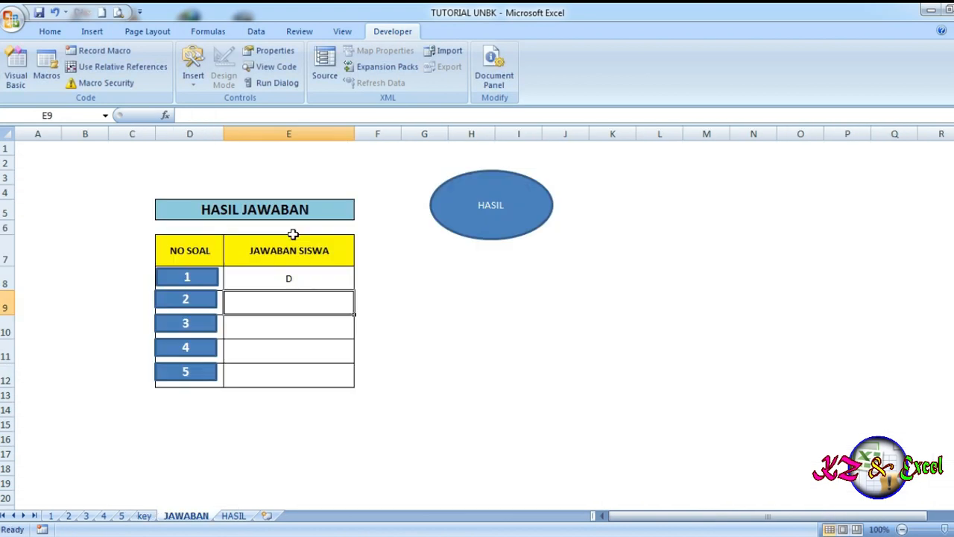
# Fill the JAWABAN SISWA formula from E8 down to E12 for questions 2 to 5
pyautogui.click(291, 277)
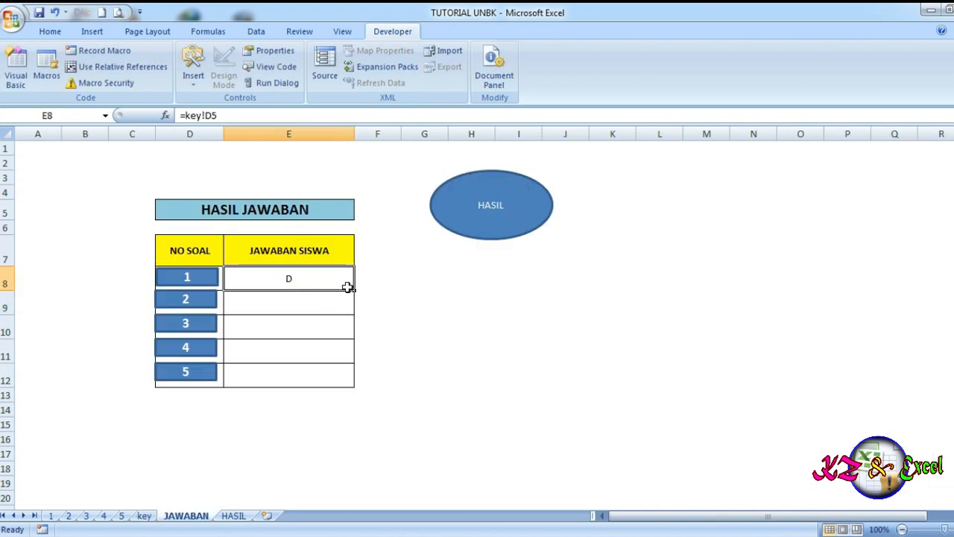
pyautogui.moveTo(354, 290); pyautogui.dragTo(347, 378)
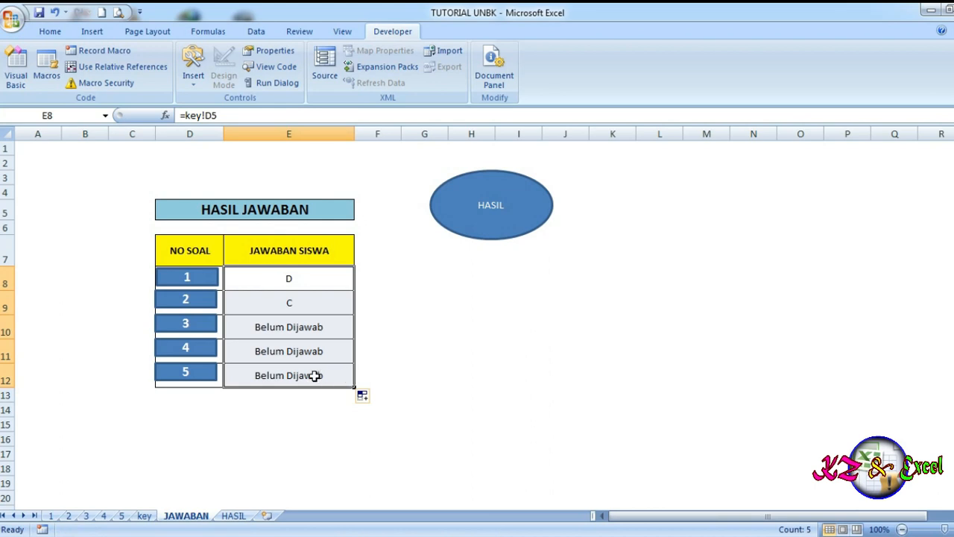
pyautogui.click(316, 376)
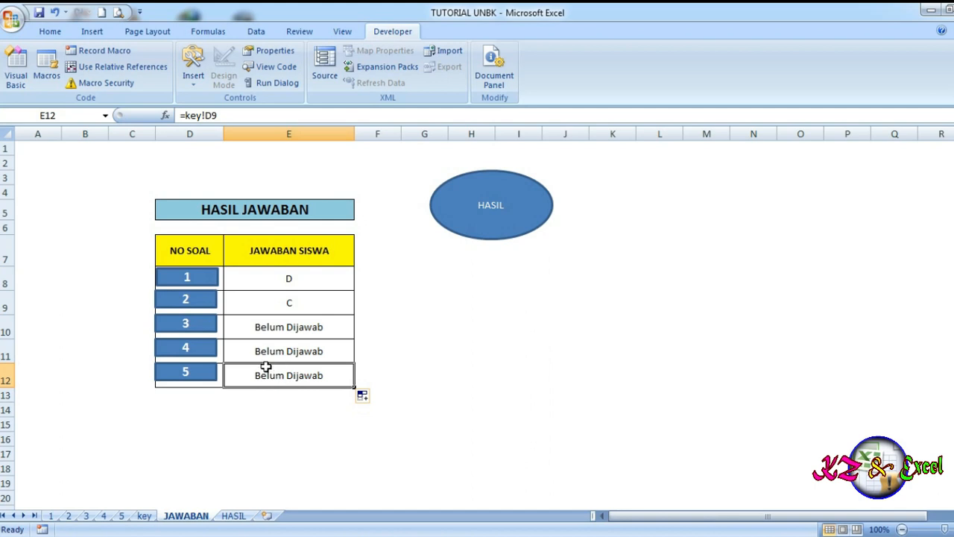
# Choose answer B for question 3 on its question sheet, and return to the JAWABAN sheet to check the student's answer
pyautogui.click(200, 329)
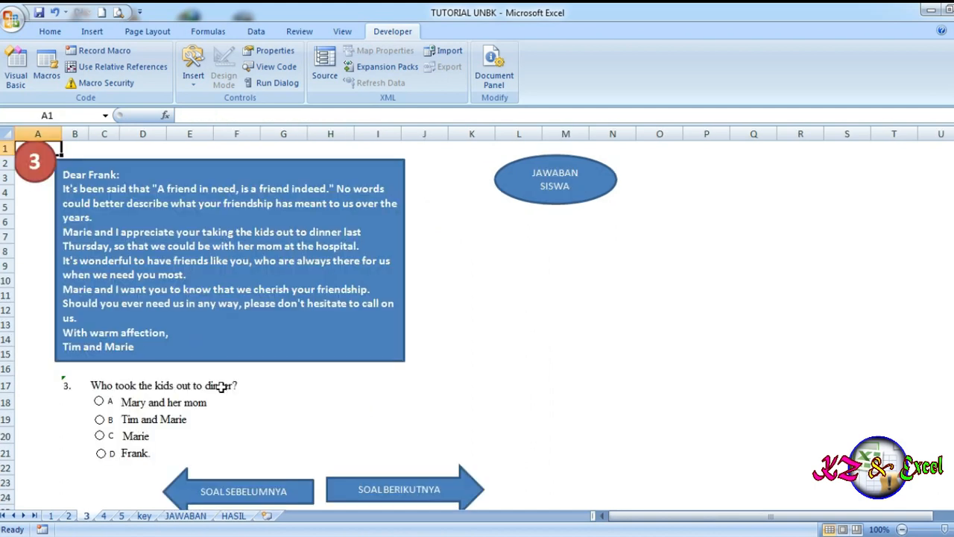
pyautogui.click(99, 421)
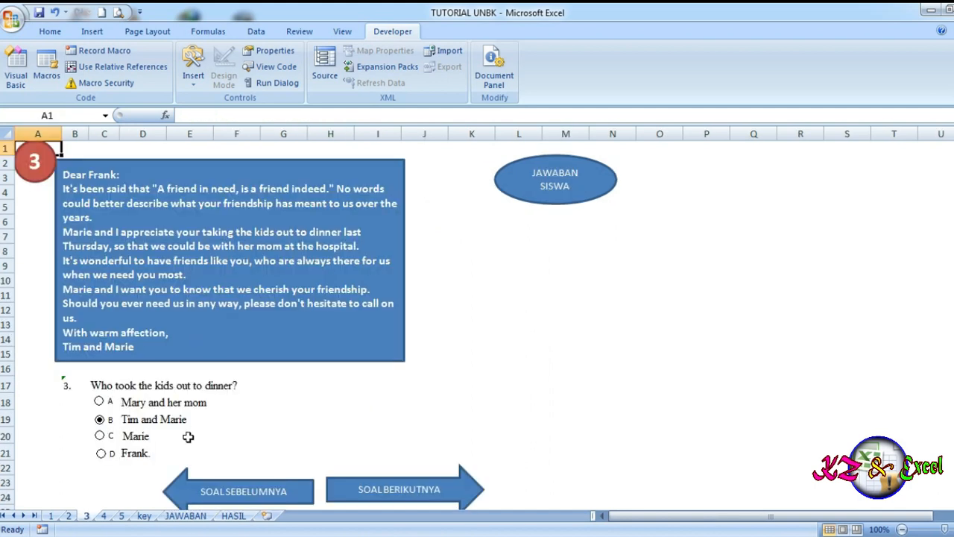
pyautogui.click(186, 515)
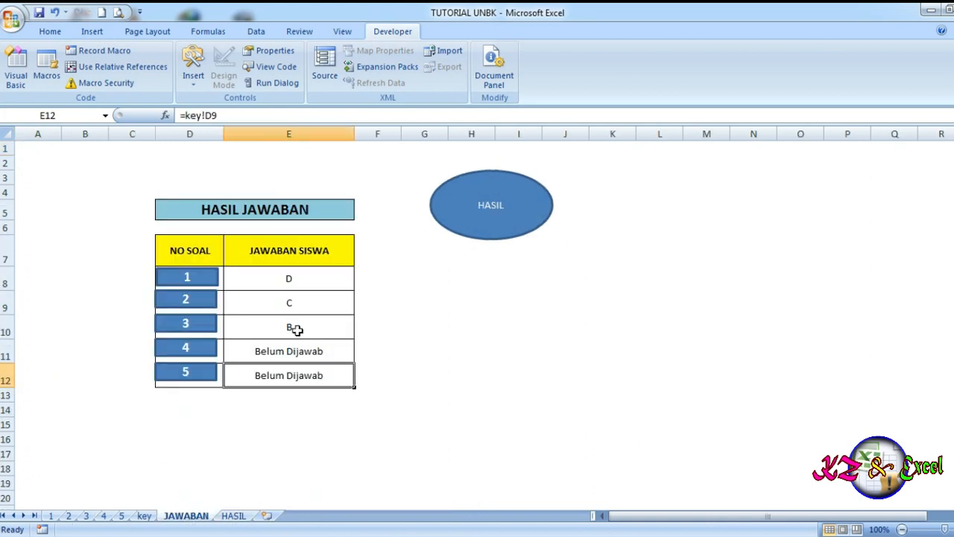